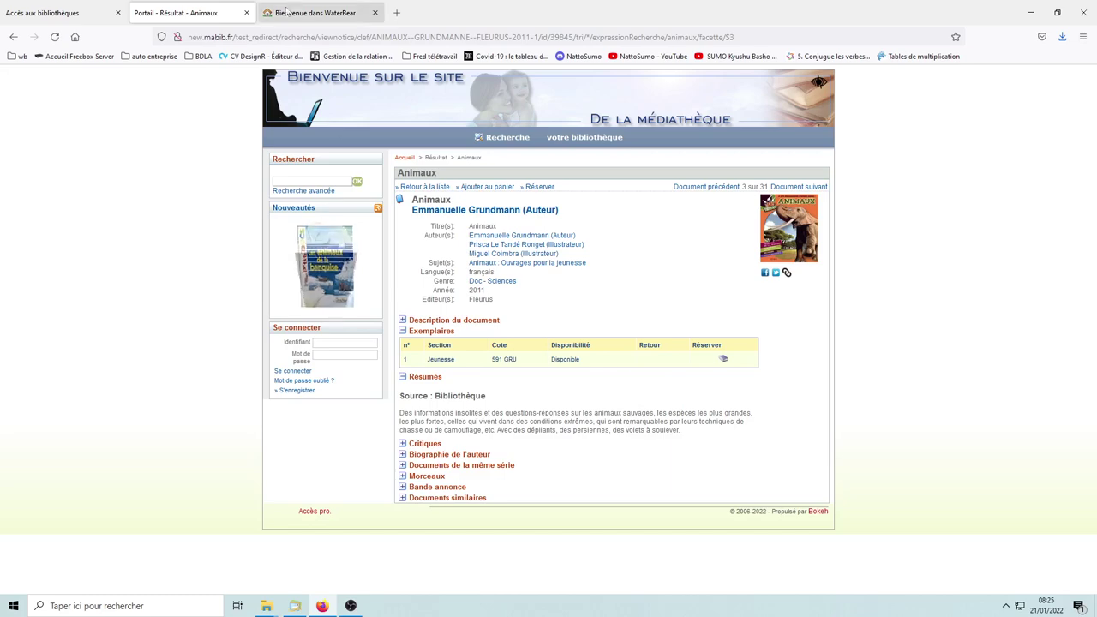
Step: Load the name-searched reader's loans and returns screen, accept the overdue notice, and open their record
key("ctrl+Tab")
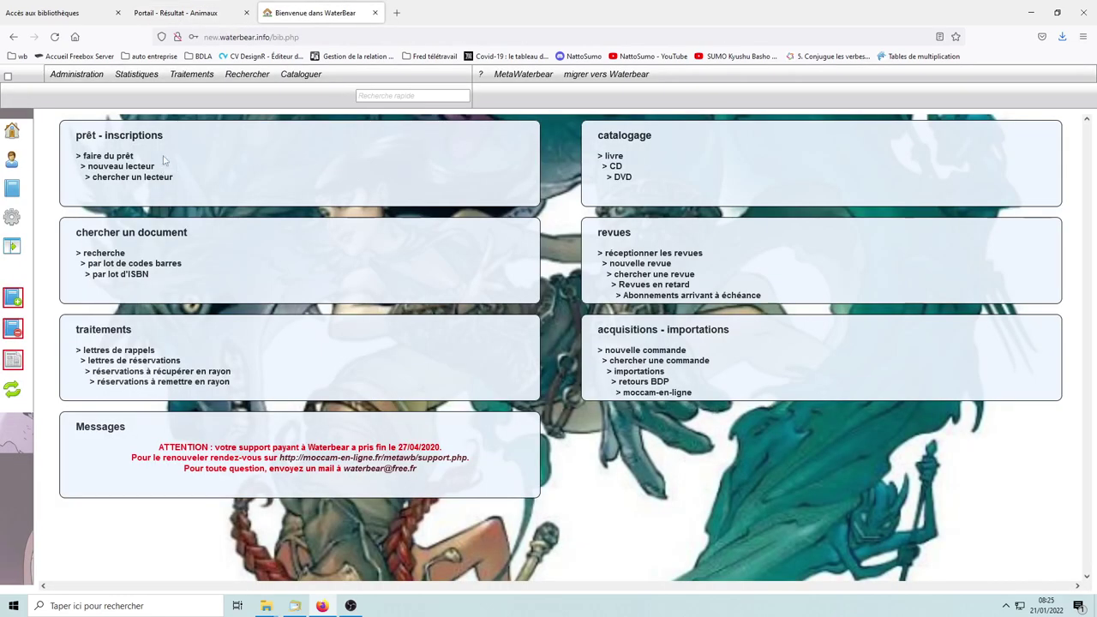
left_click(12, 162)
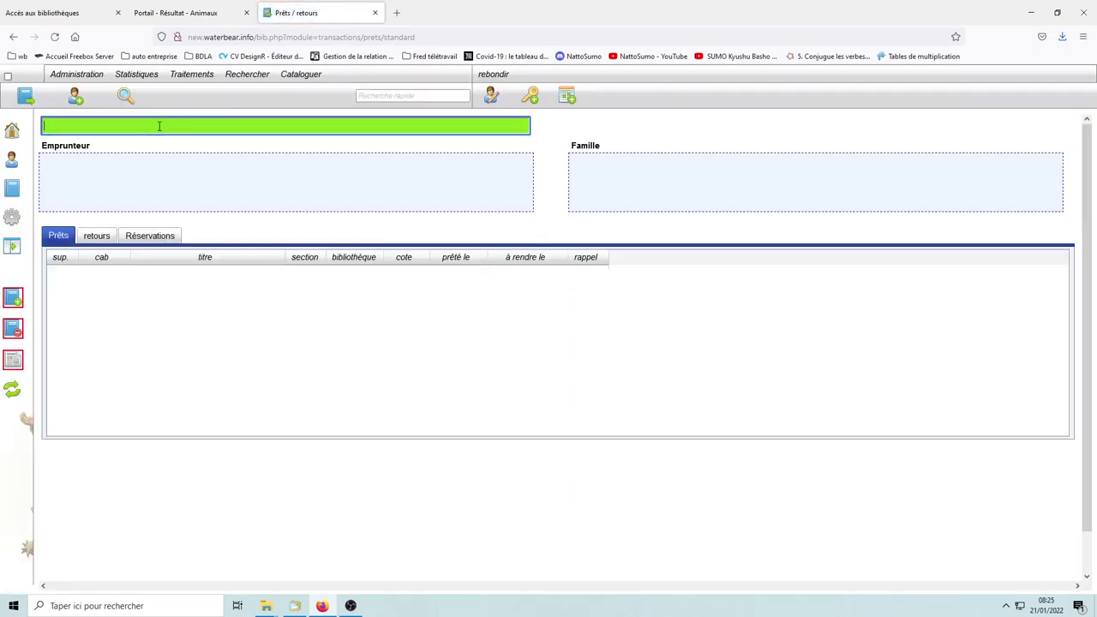
type("chevi")
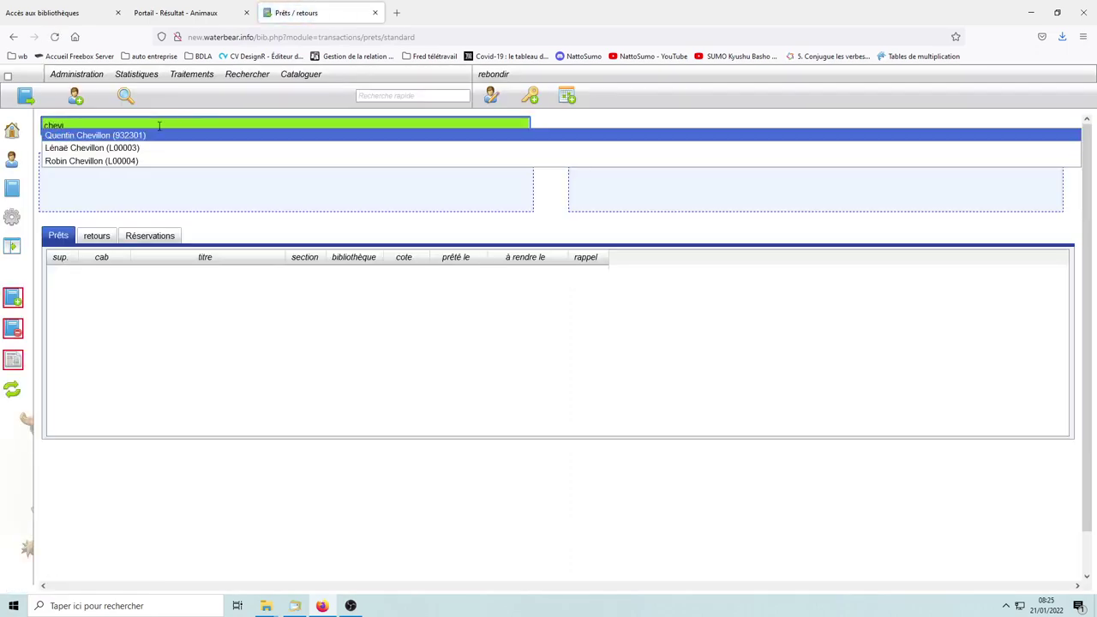
left_click(118, 138)
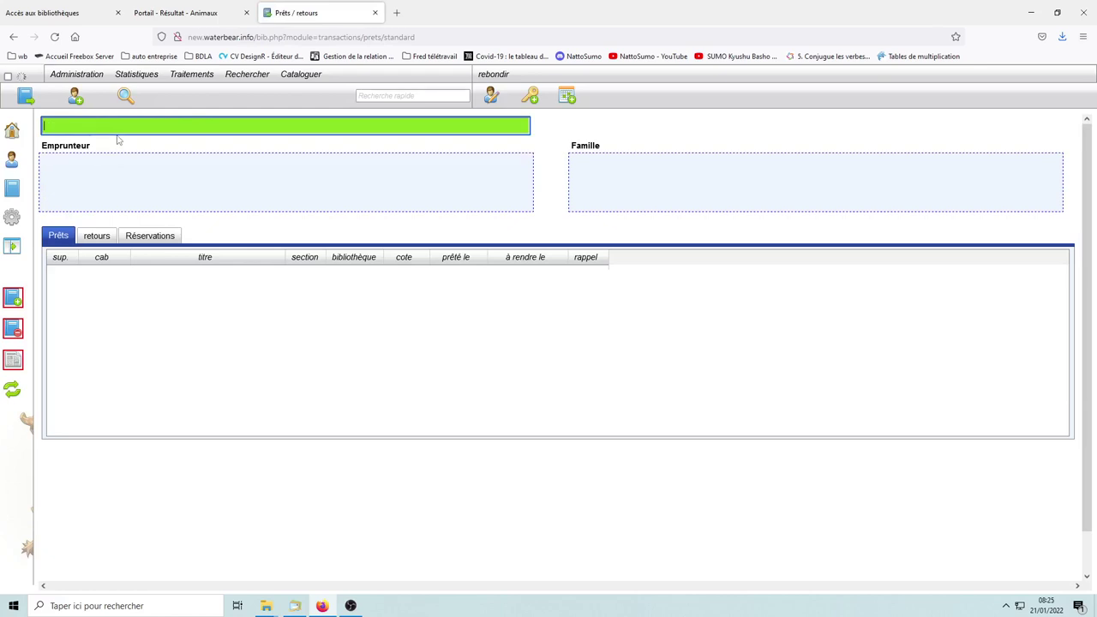
left_click(487, 355)
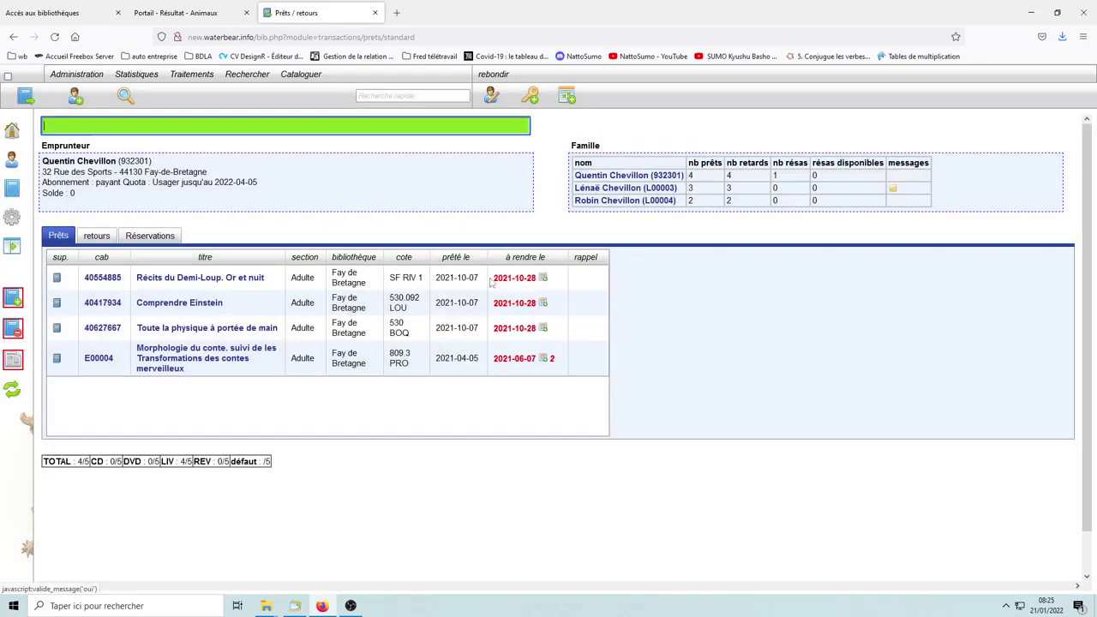
left_click(497, 100)
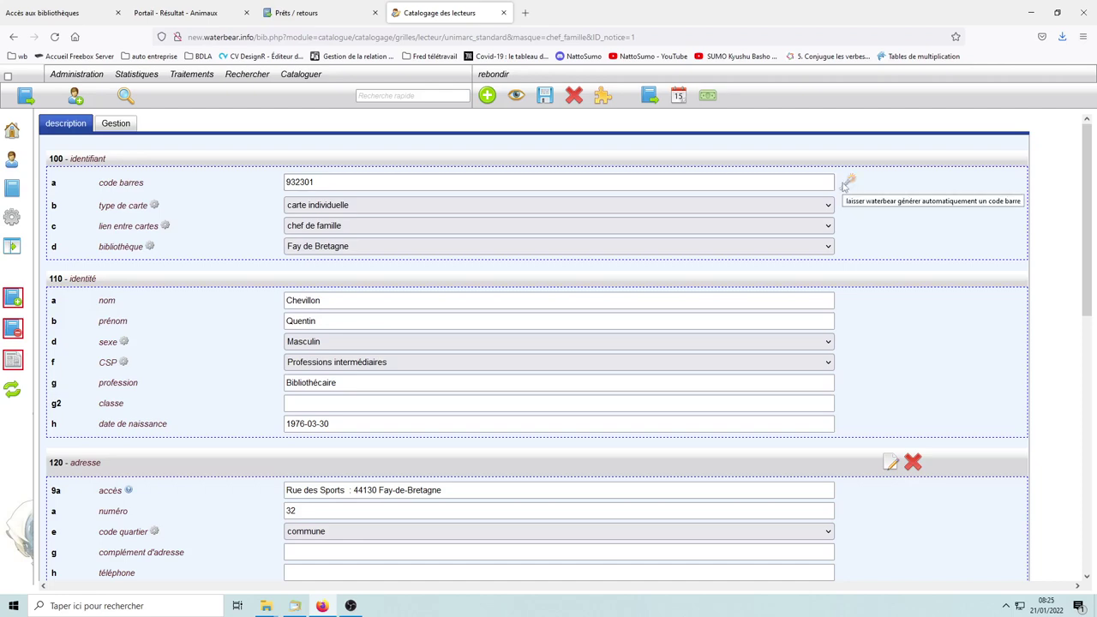
Step: Scroll through the reader's catalogue record fields, then go back to the portal tab
scroll(300, 390, "down", 1)
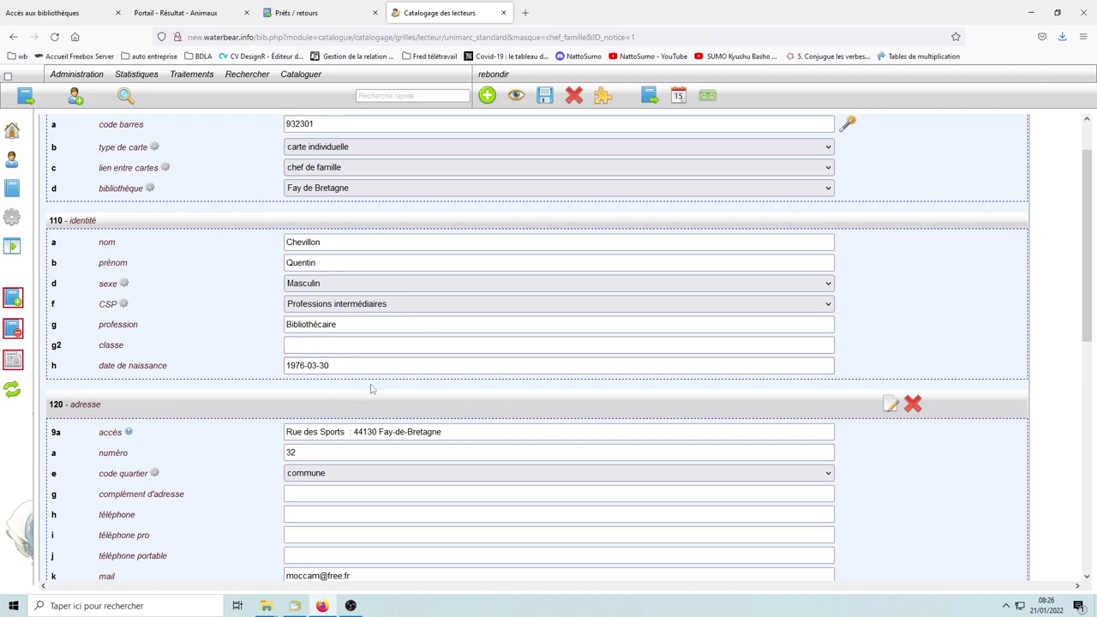
scroll(372, 390, "up", 2)
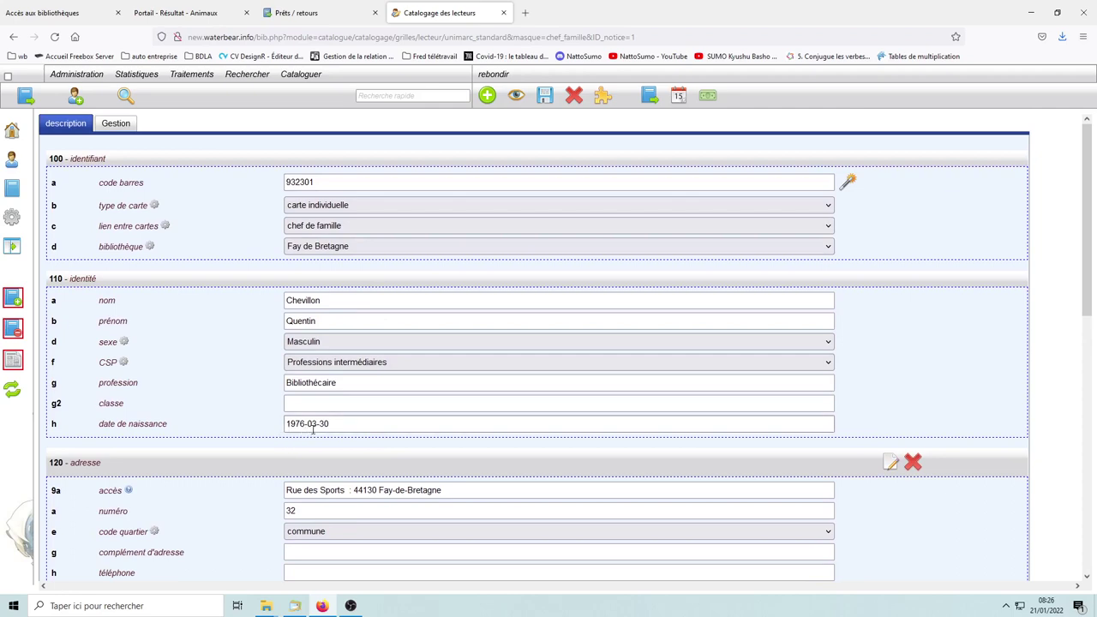
left_click(174, 15)
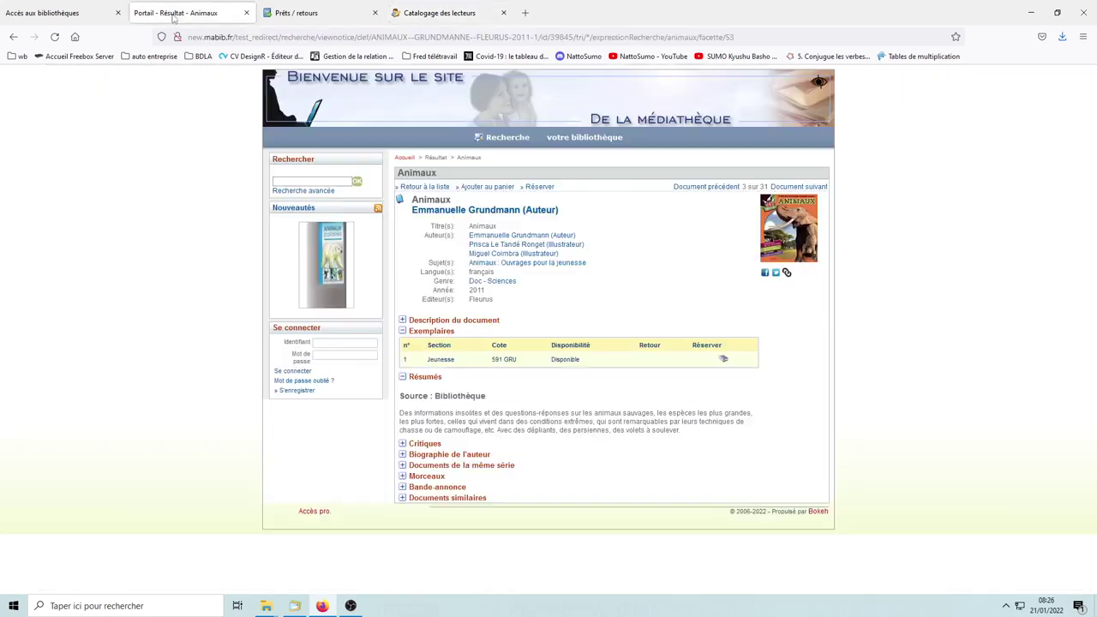
Step: Sign in to the portal with the reader's barcode and password, then close the overdue-documents notice
left_click(335, 343)
type("932301")
key("Tab")
type("••••••")
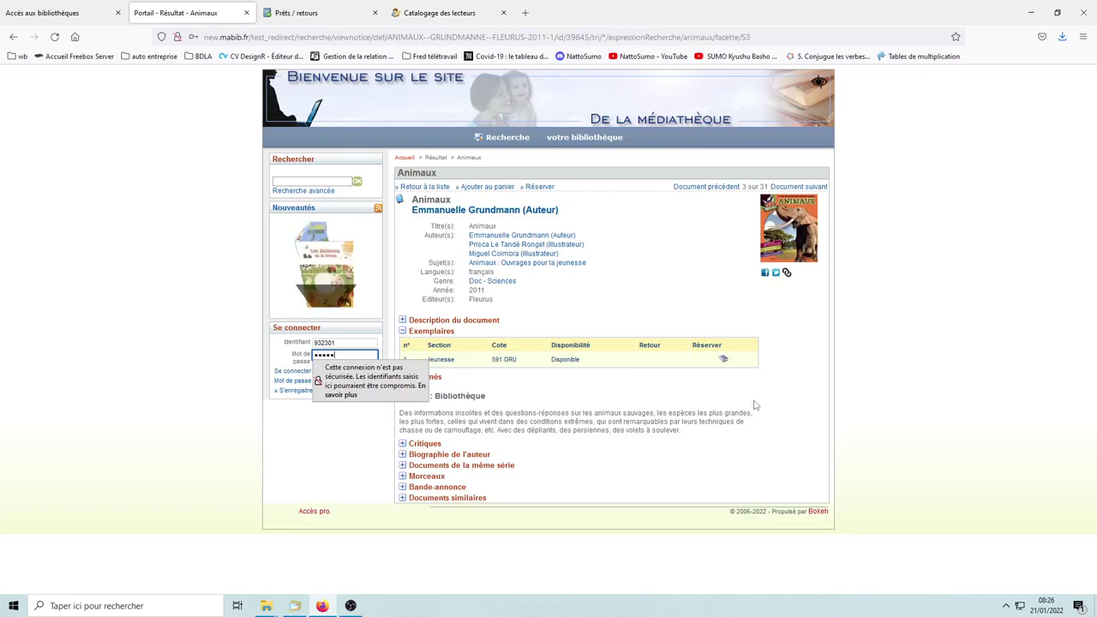
type("••••")
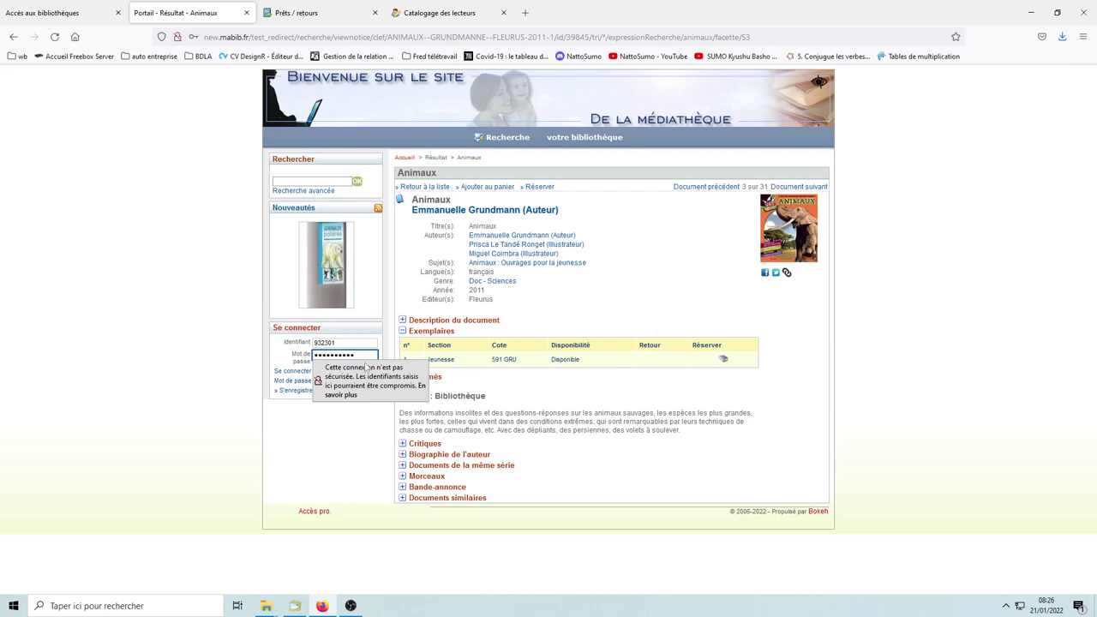
left_click(206, 364)
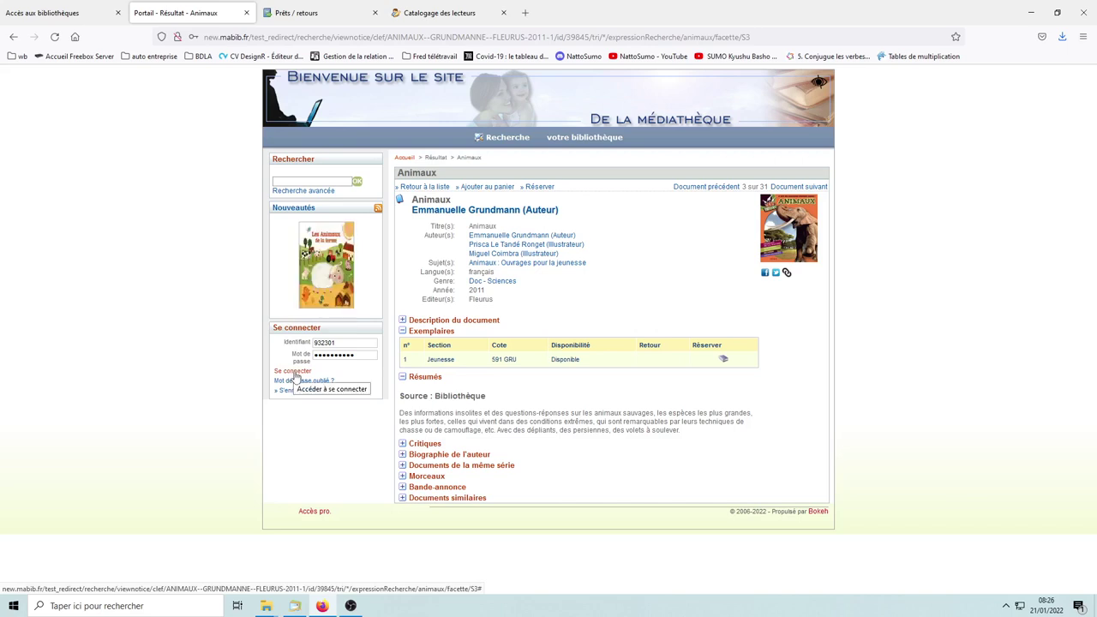
left_click(293, 372)
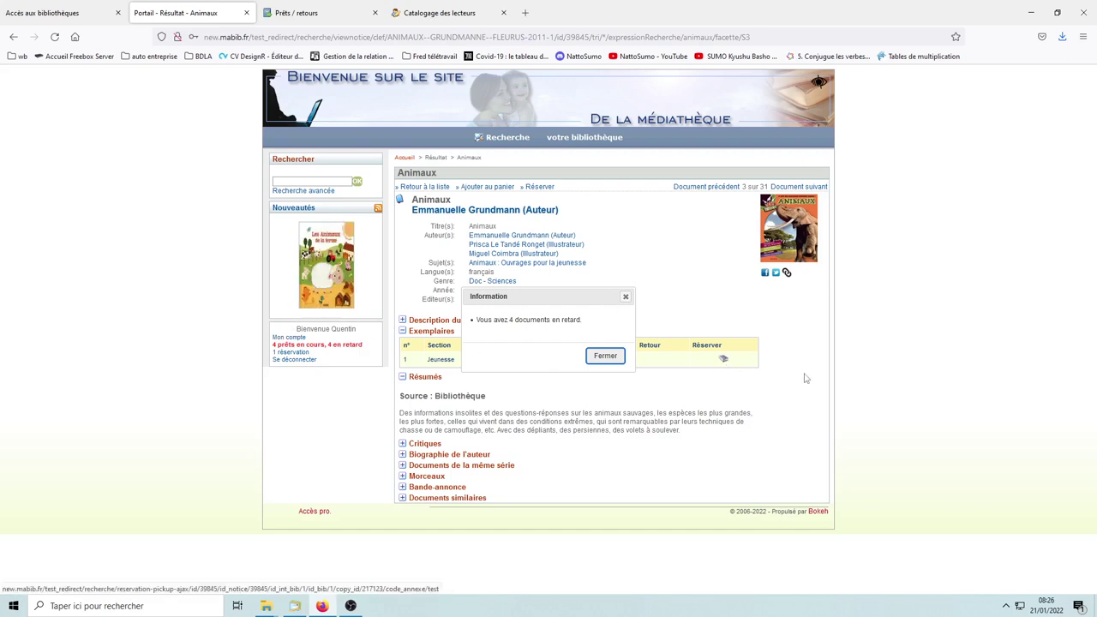
left_click(605, 355)
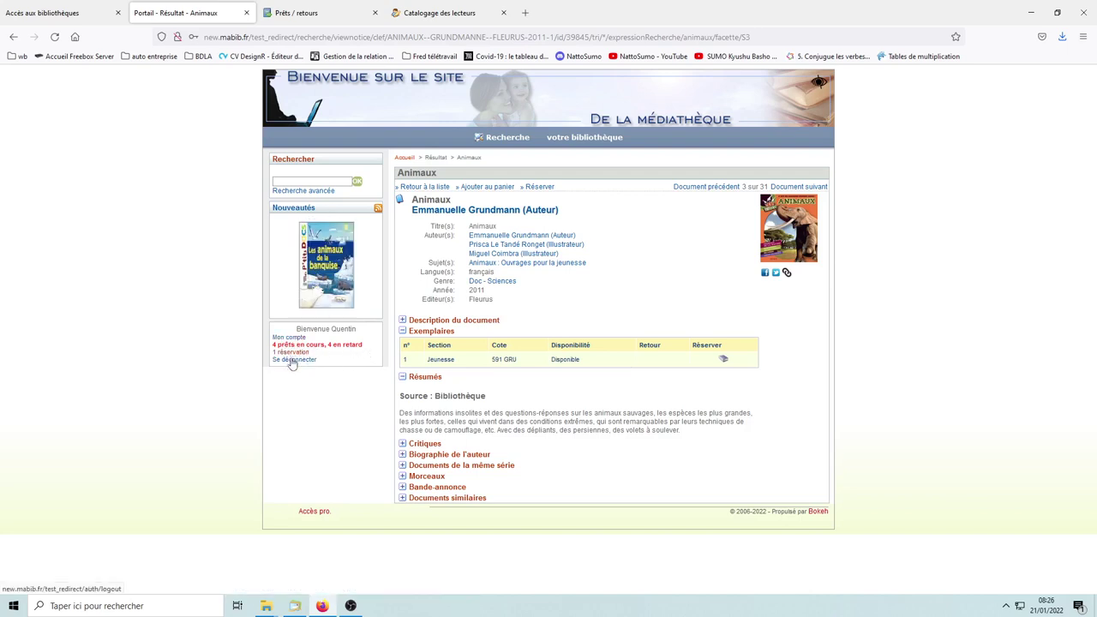
Step: Review the reader's four current loans in Mon compte, comparing them with the staff loans screen
left_click(290, 339)
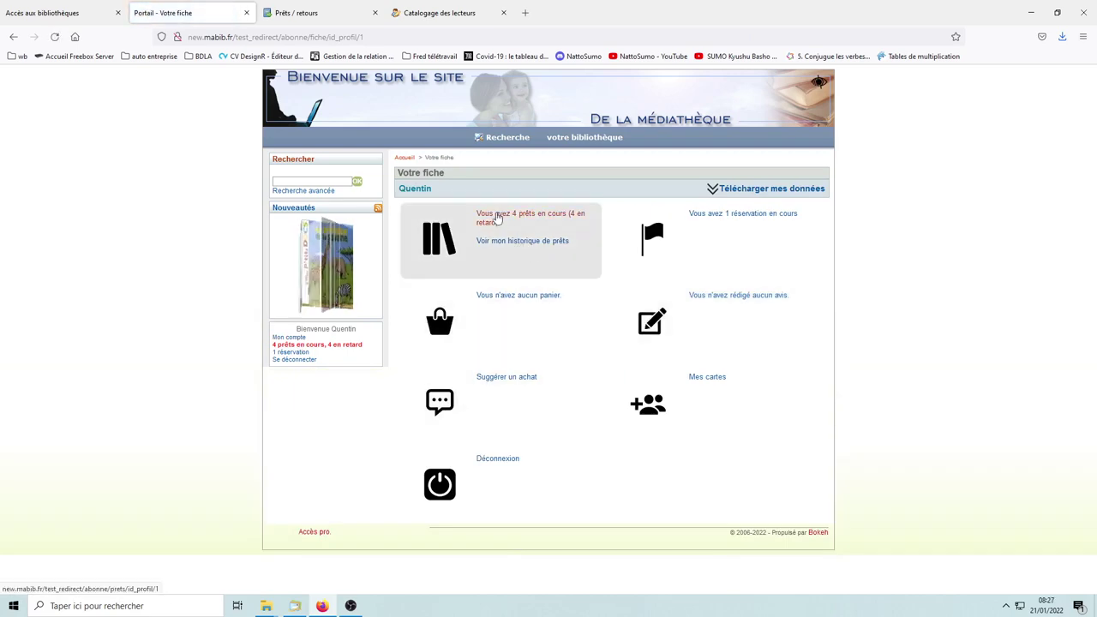
left_click(652, 322)
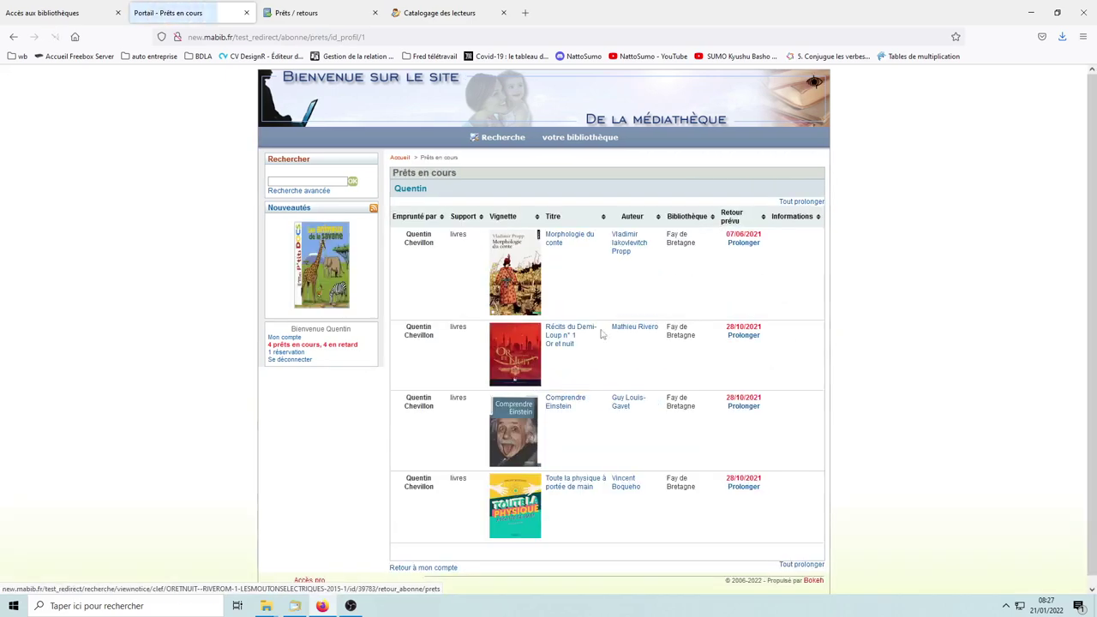
left_click(300, 13)
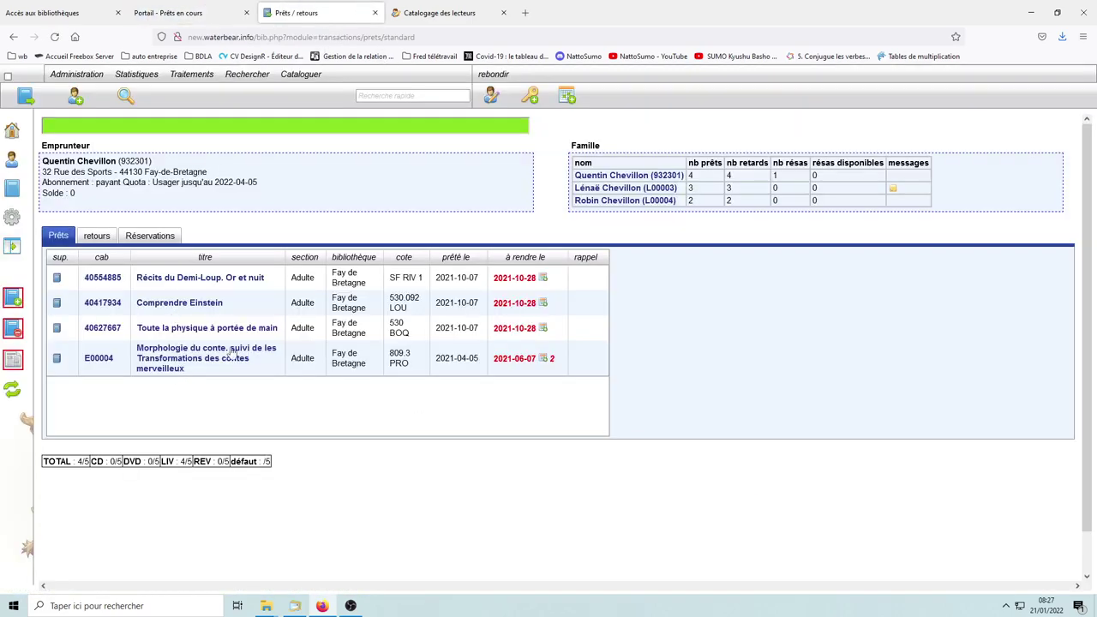
left_click(196, 15)
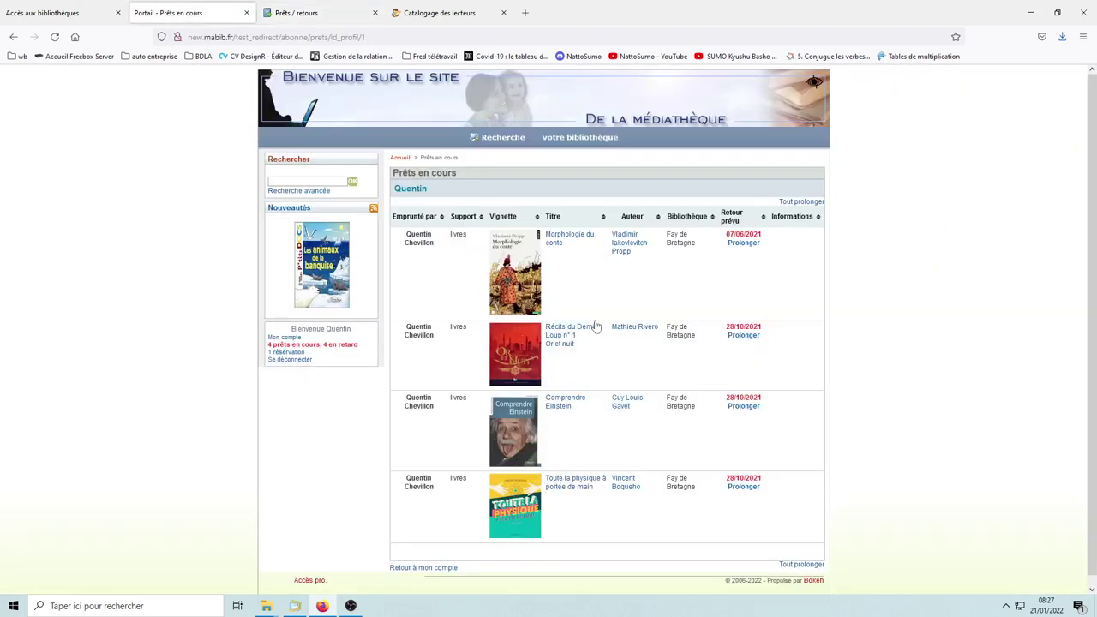
left_click(399, 158)
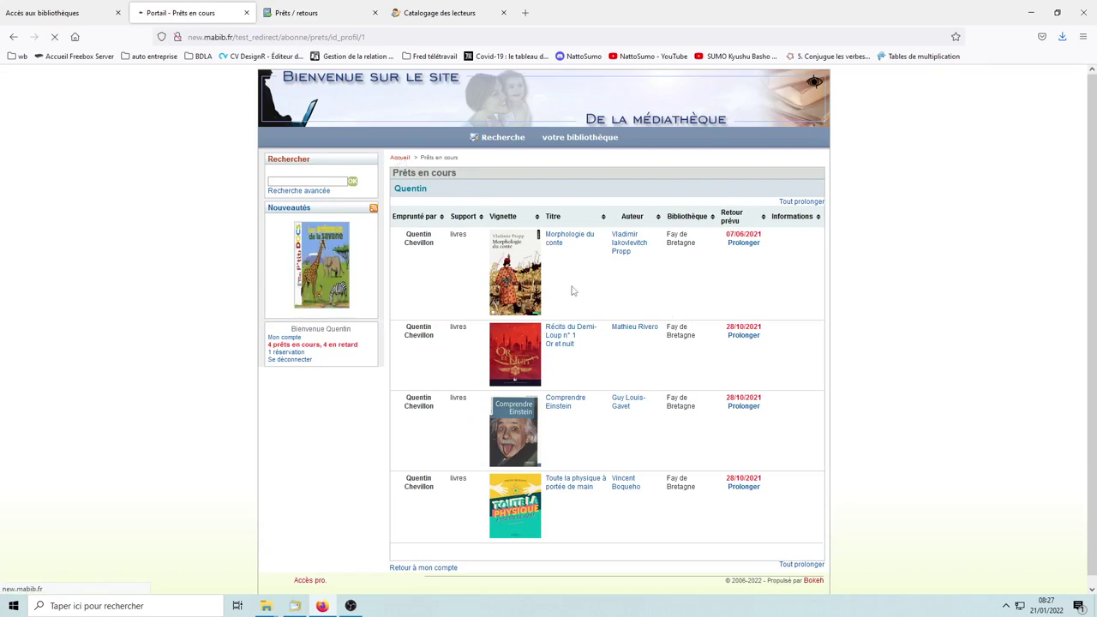
left_click(302, 339)
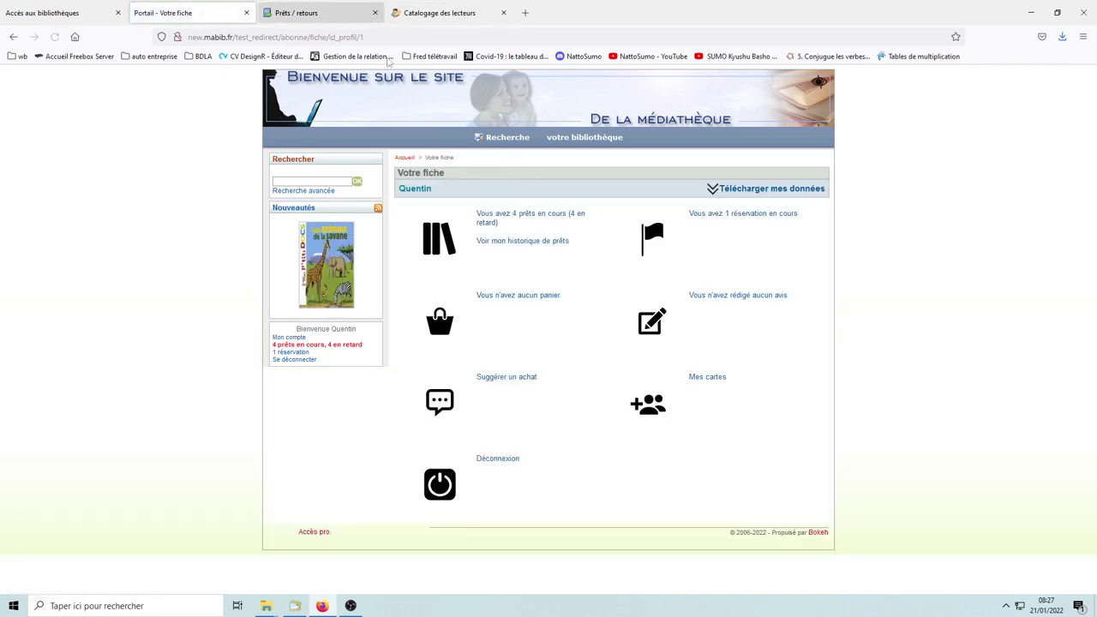
Step: Open the La grenouille reservation on the portal and show it under Waterbear's Réservations tab
left_click(720, 222)
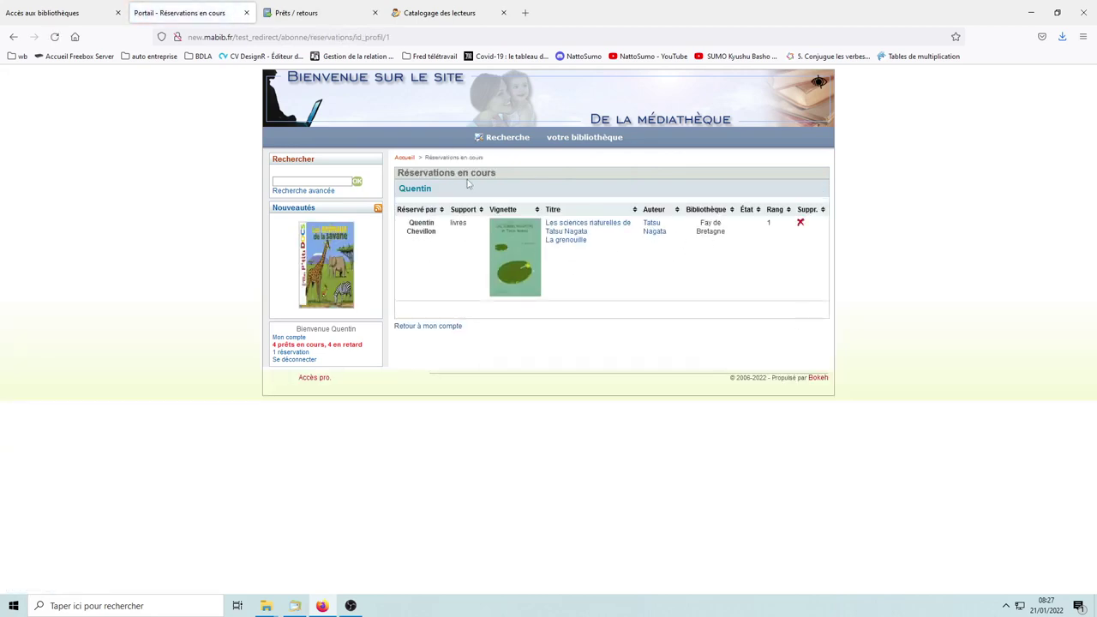
left_click(322, 17)
left_click(147, 236)
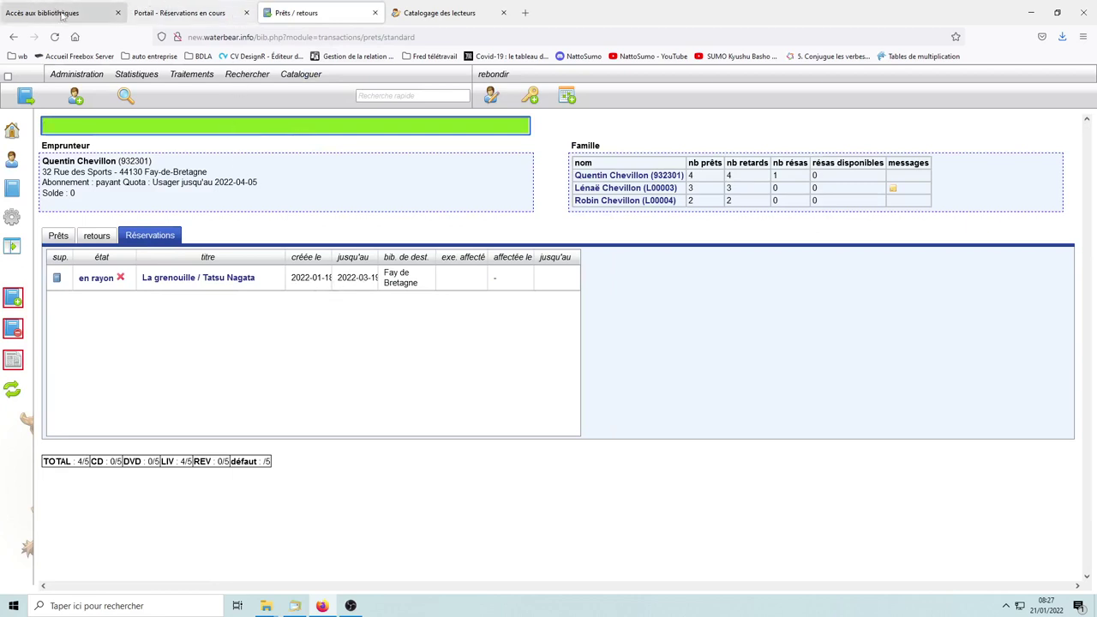
left_click(180, 15)
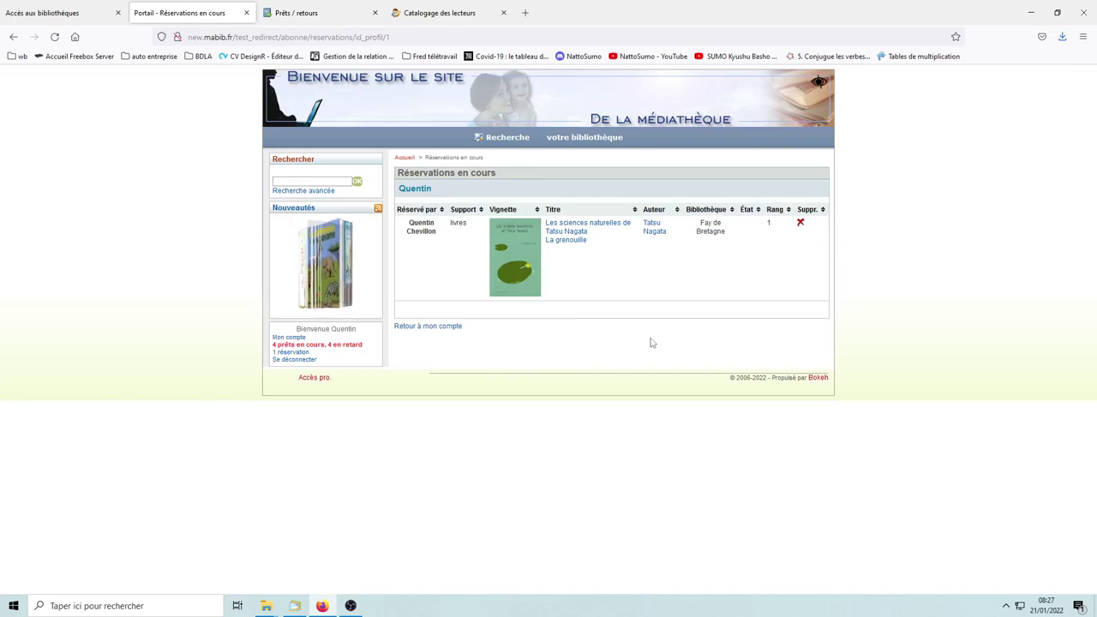
left_click(336, 268)
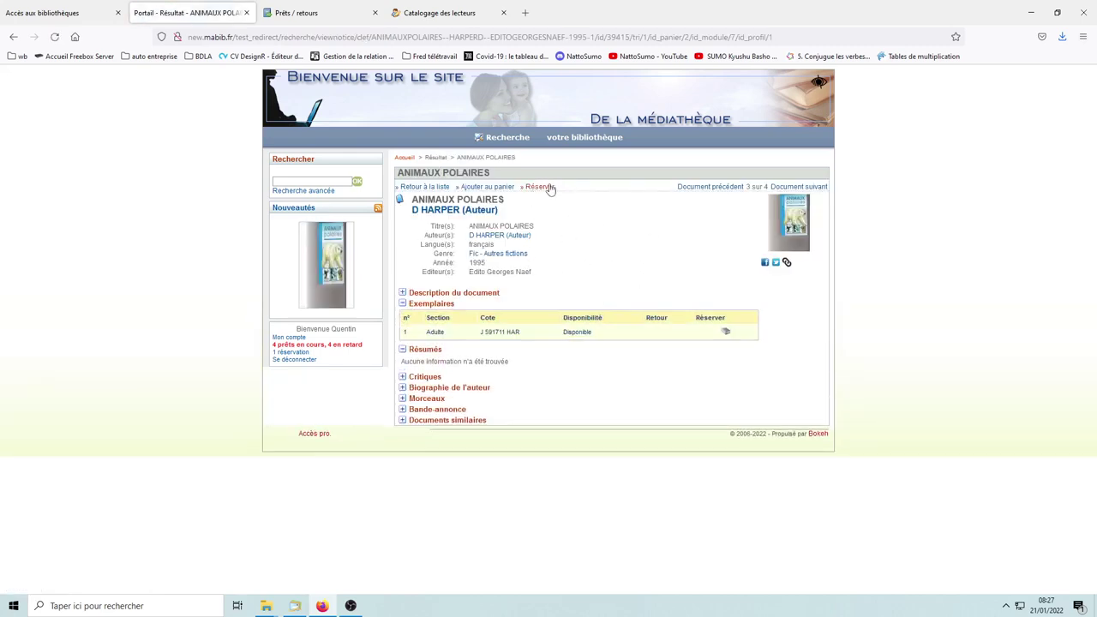
Step: Reserve ANIMAUX POLAIRES on the portal and confirm it appears in Waterbear's reservations list
left_click(725, 334)
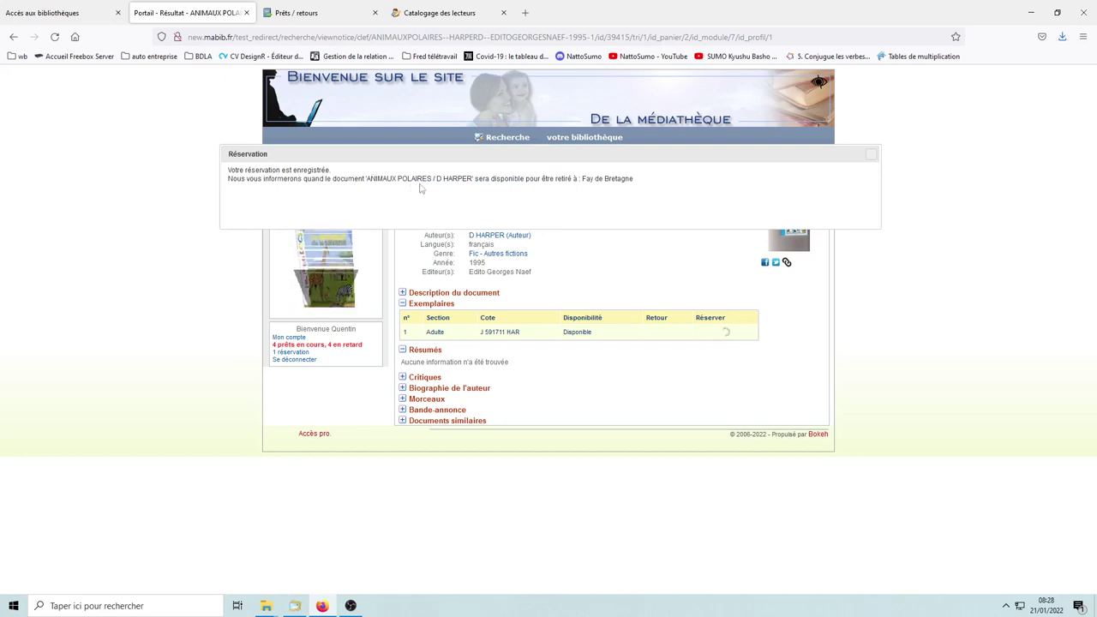
left_click(879, 154)
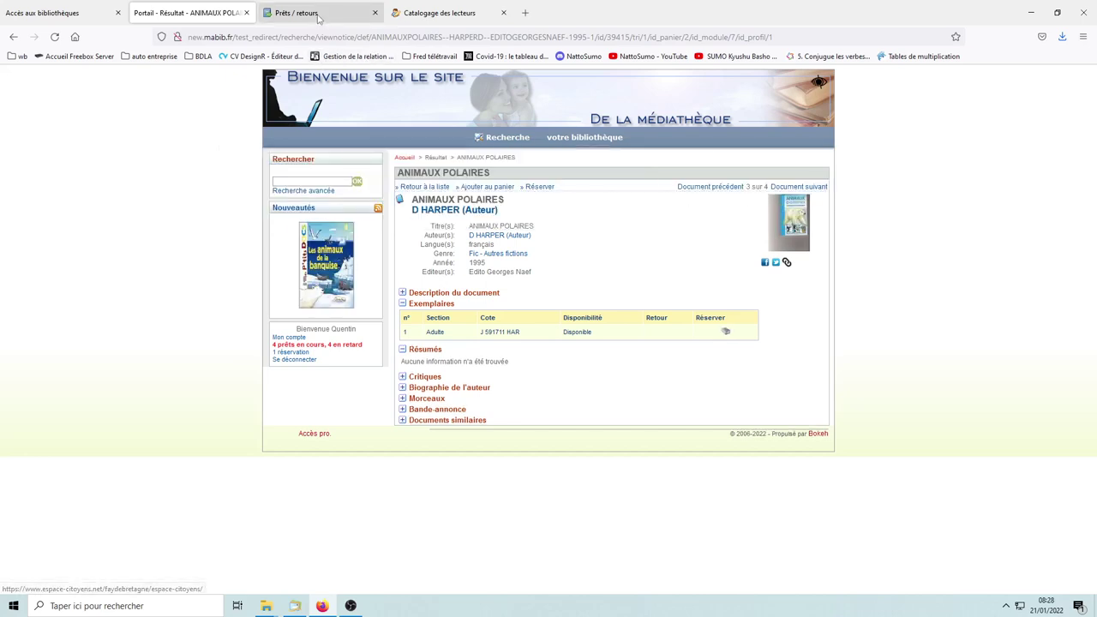
left_click(318, 15)
left_click(97, 239)
left_click(145, 241)
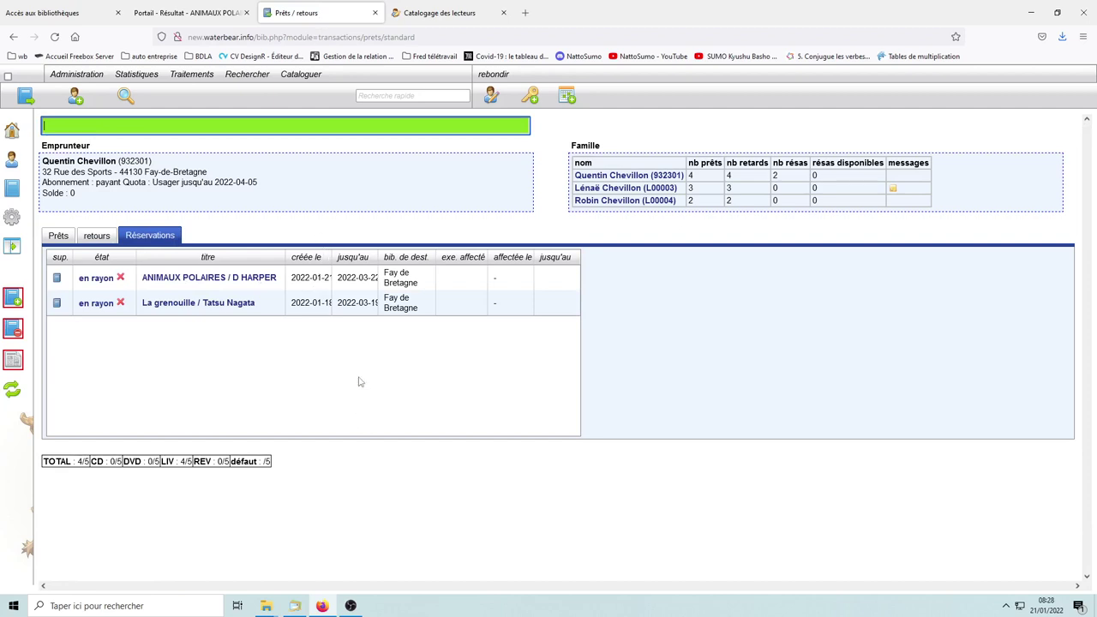
Step: Go back to the Prêts/retours page and open Administration simplifiée from the sidebar
key("alt")
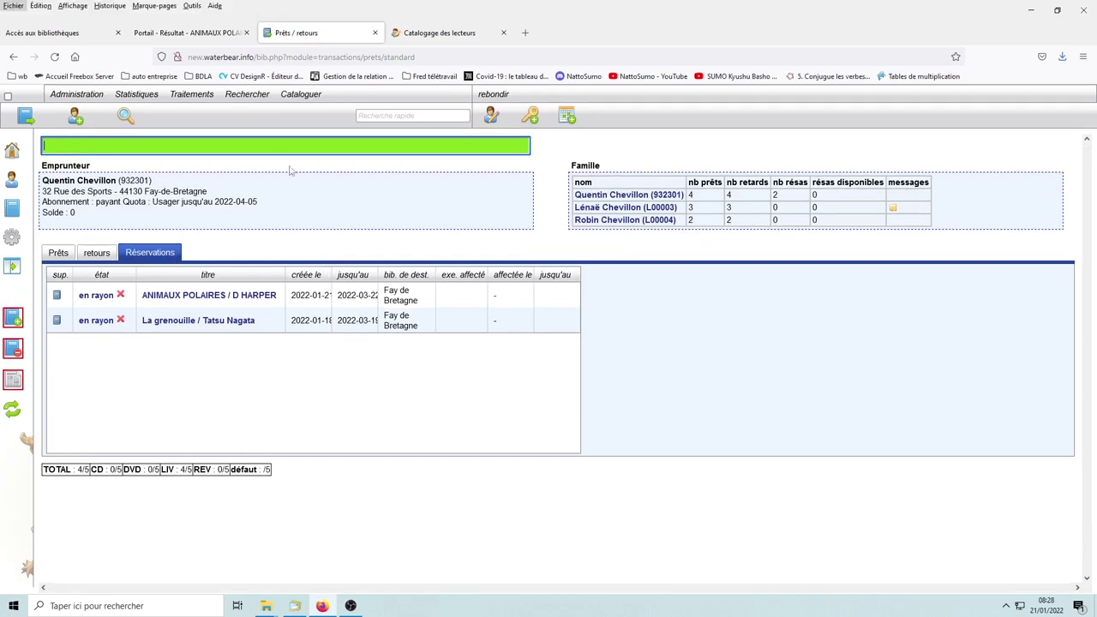
left_click(203, 34)
left_click(296, 13)
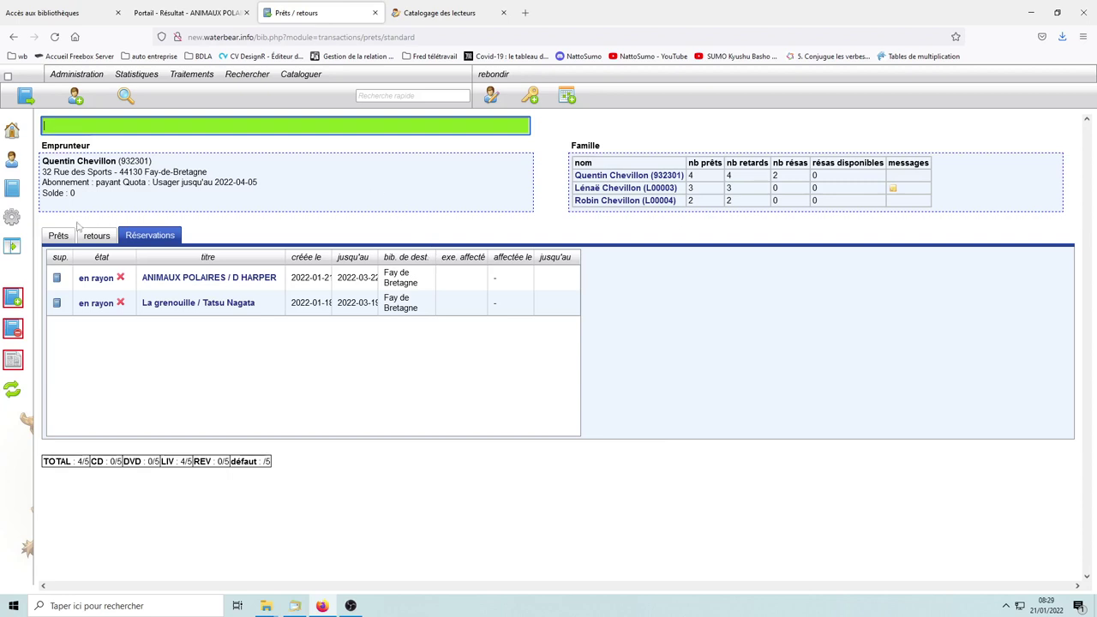
left_click(12, 217)
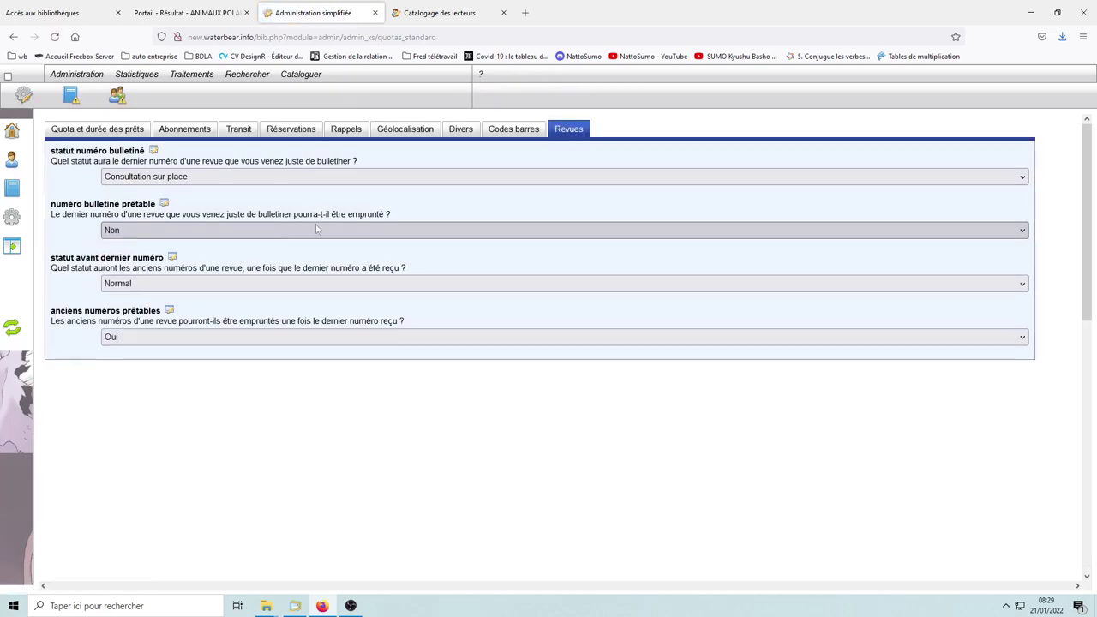
Step: Keep reserving available documents set to Autoriser in Transit, then list reserved documents to fetch
left_click(243, 132)
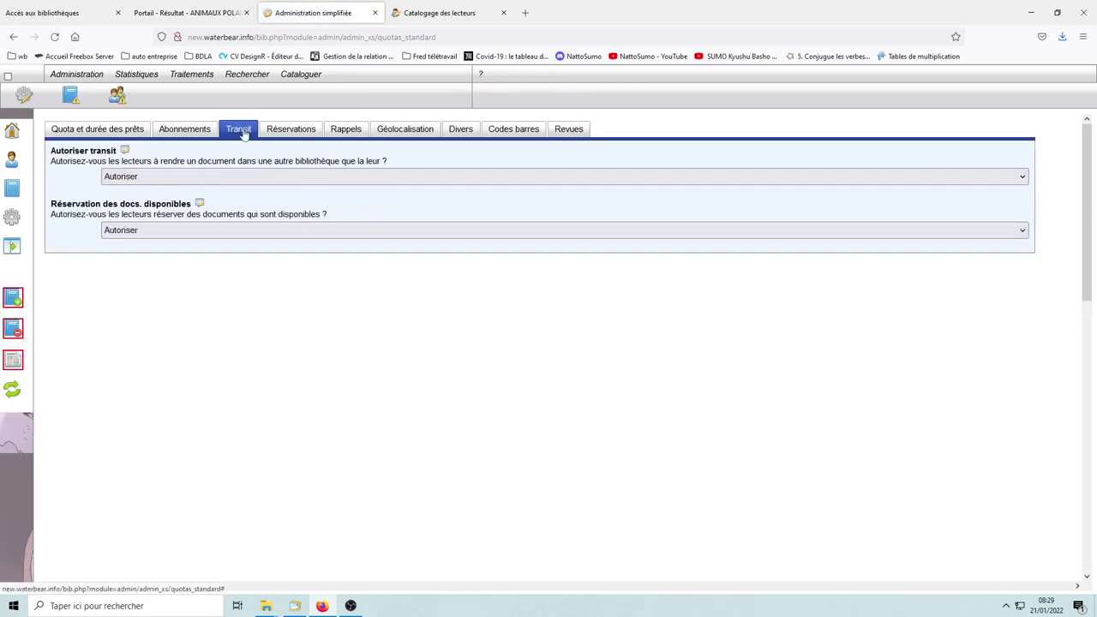
left_click(228, 229)
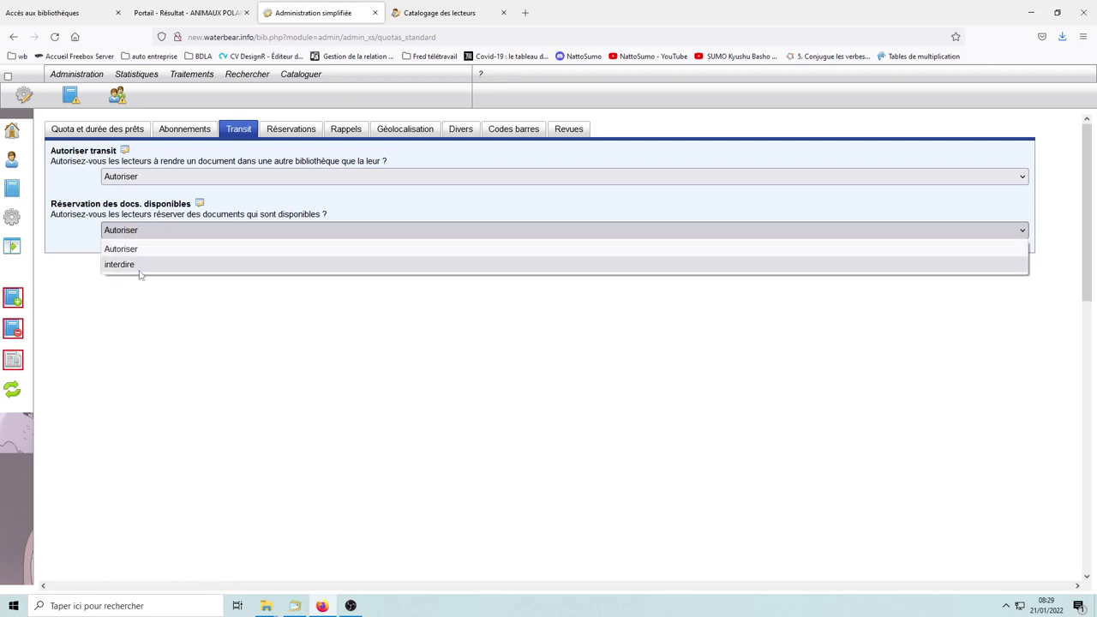
left_click(71, 248)
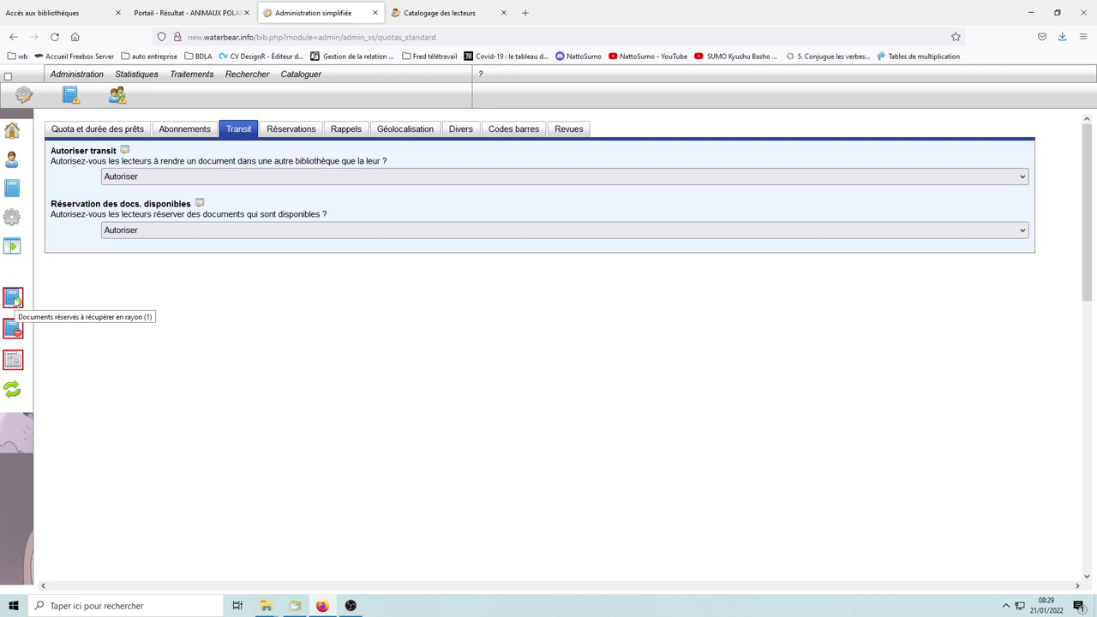
left_click(14, 298)
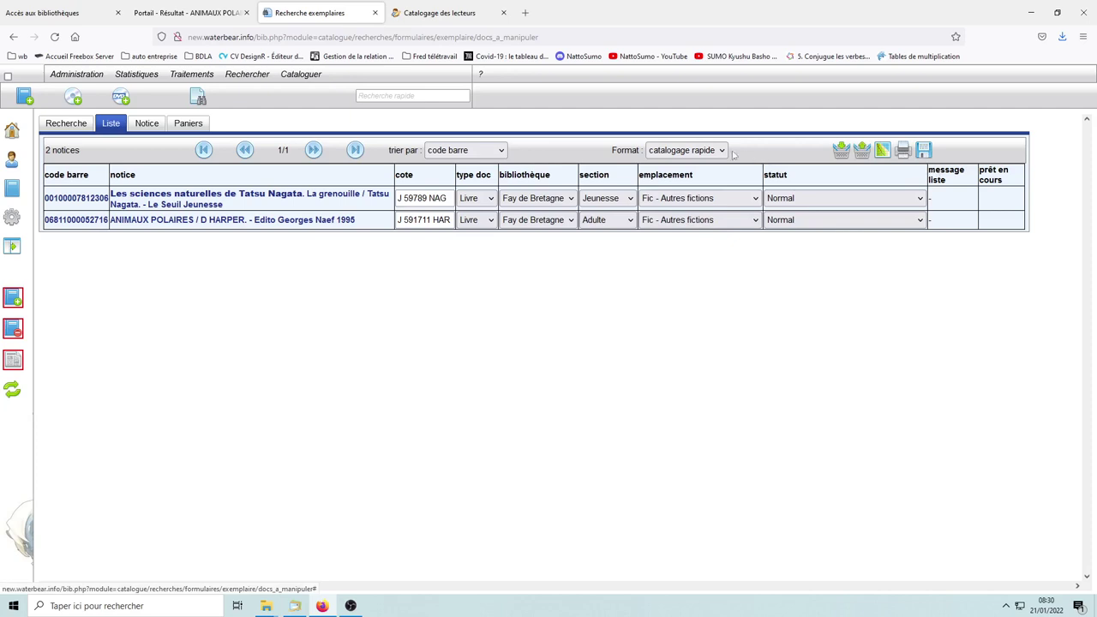
Step: Display the reserved documents as 'tableau standard', then return to the Waterbear home page
left_click(686, 150)
left_click(698, 169)
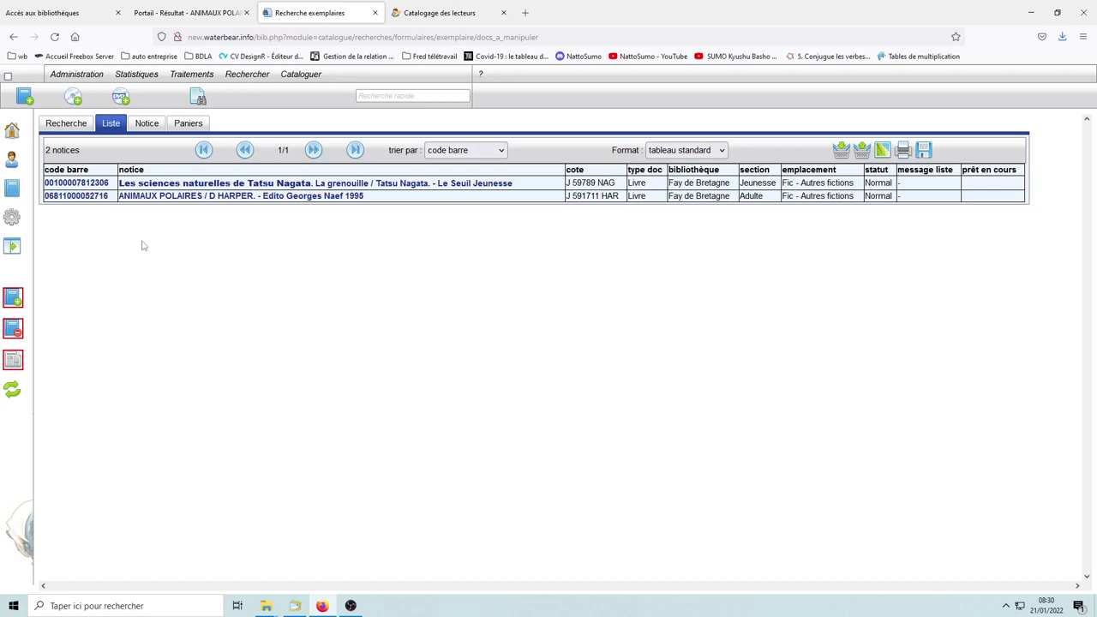
left_click(13, 134)
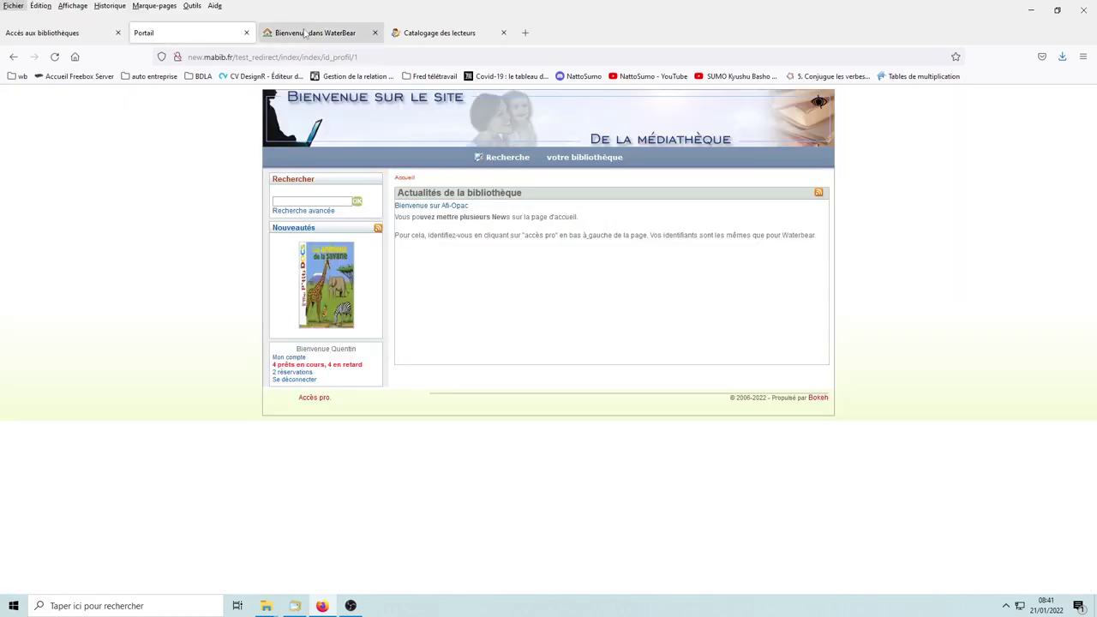
left_click(283, 13)
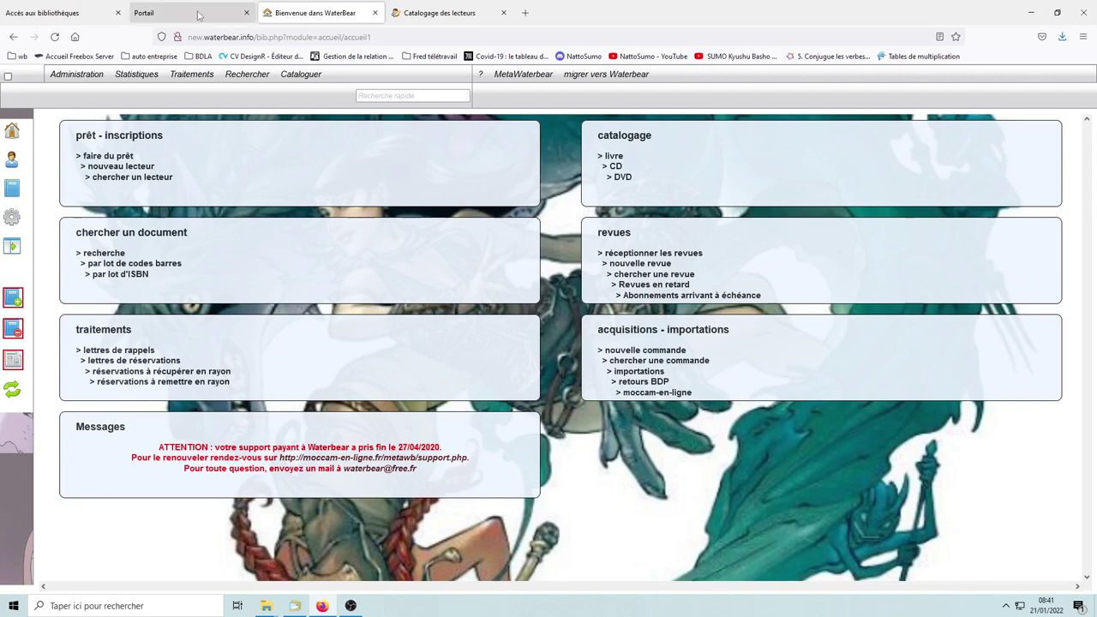
Step: Log the reader out of the Bokeh portal and focus the Identifiant login field
left_click(198, 14)
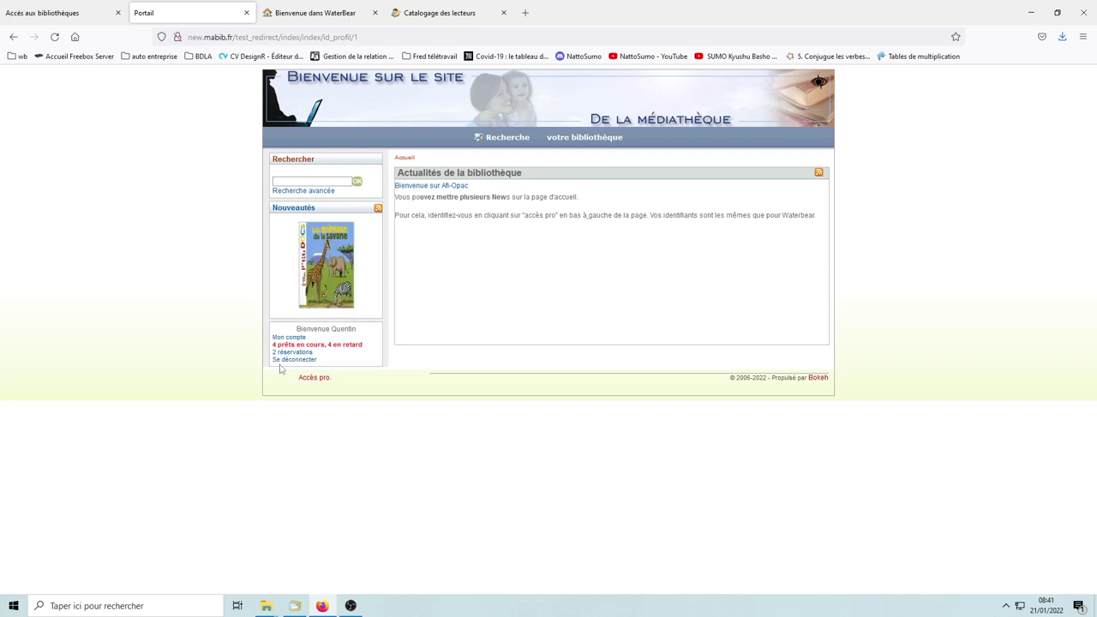
left_click(293, 361)
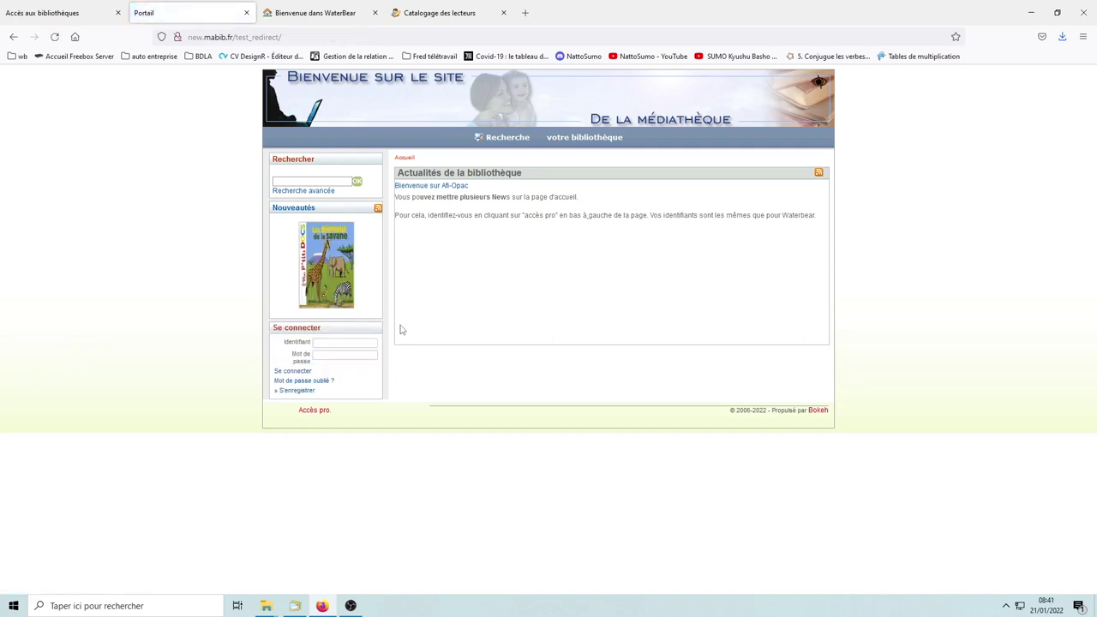
left_click(339, 343)
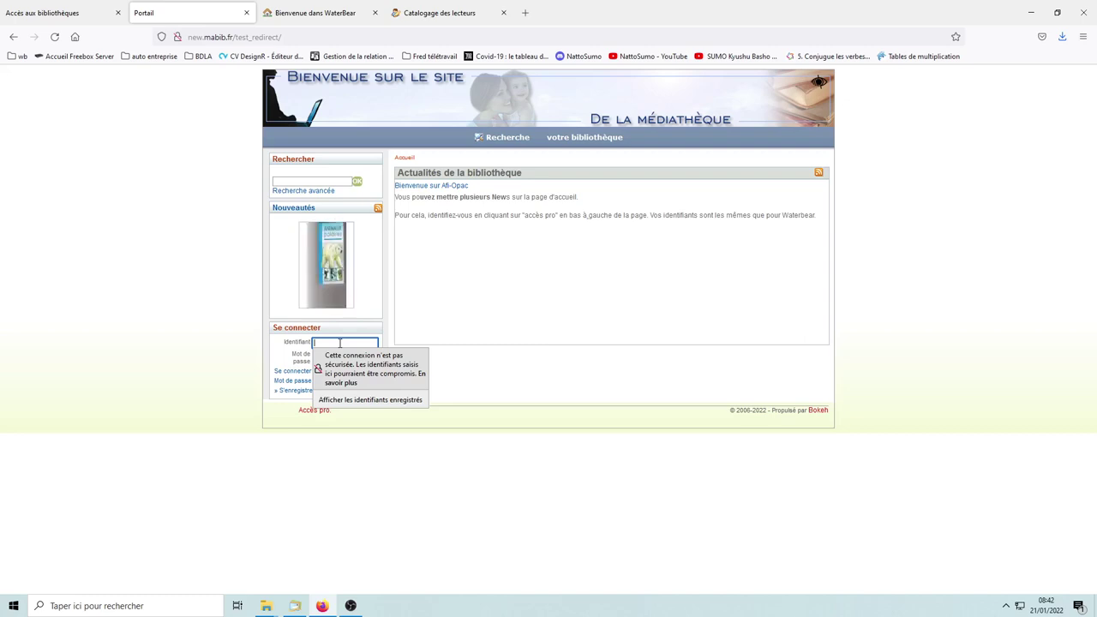
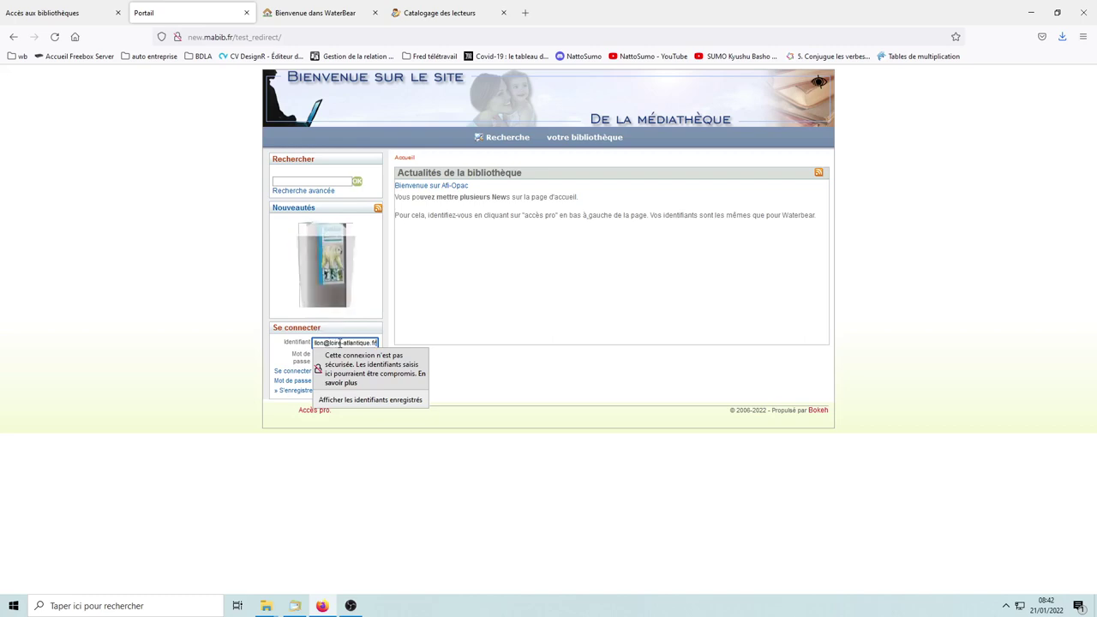
Step: Sign in with the administrator's e-mail identifier and password, fixing a typo in the address
key("Tab")
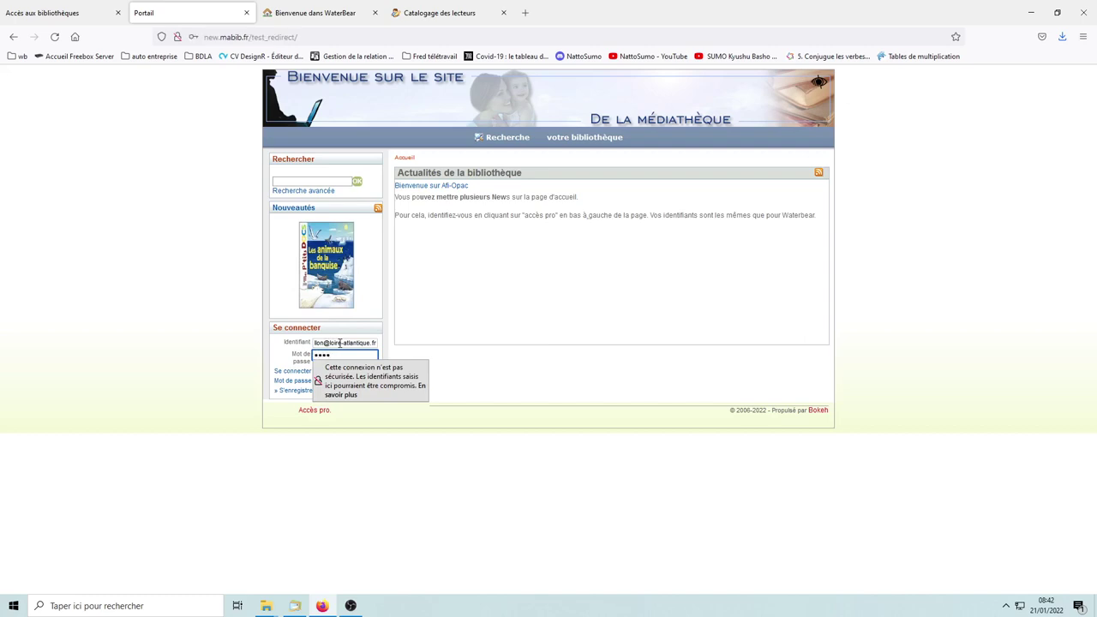
left_click(293, 371)
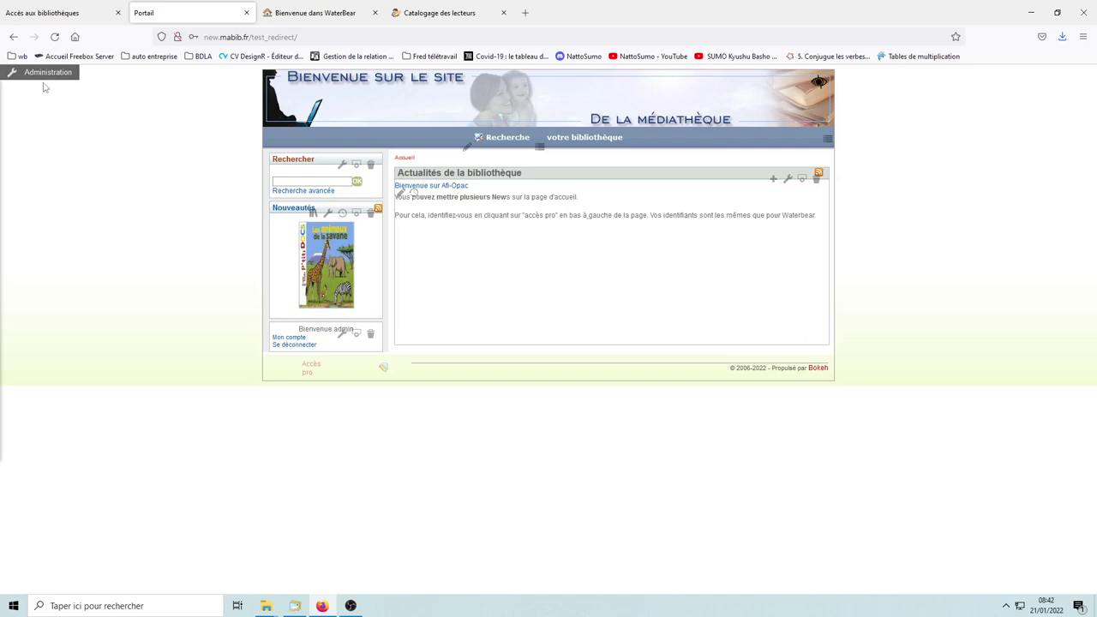
Step: Open the Administration console and toggle 'Afficher les icones d'administration' off and back on
left_click(40, 78)
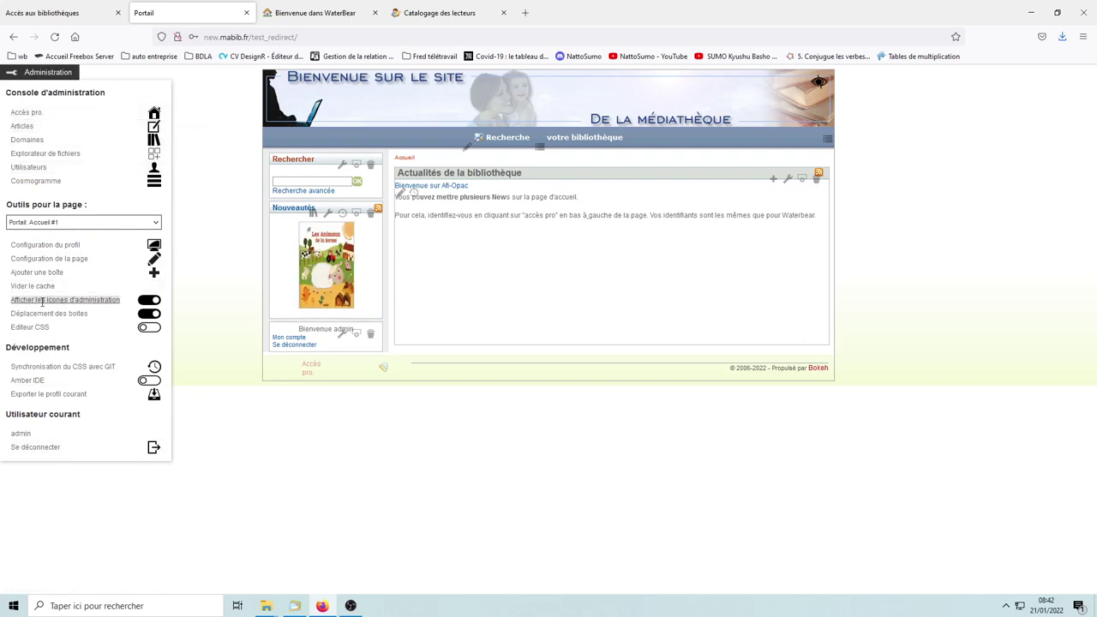
left_click(149, 302)
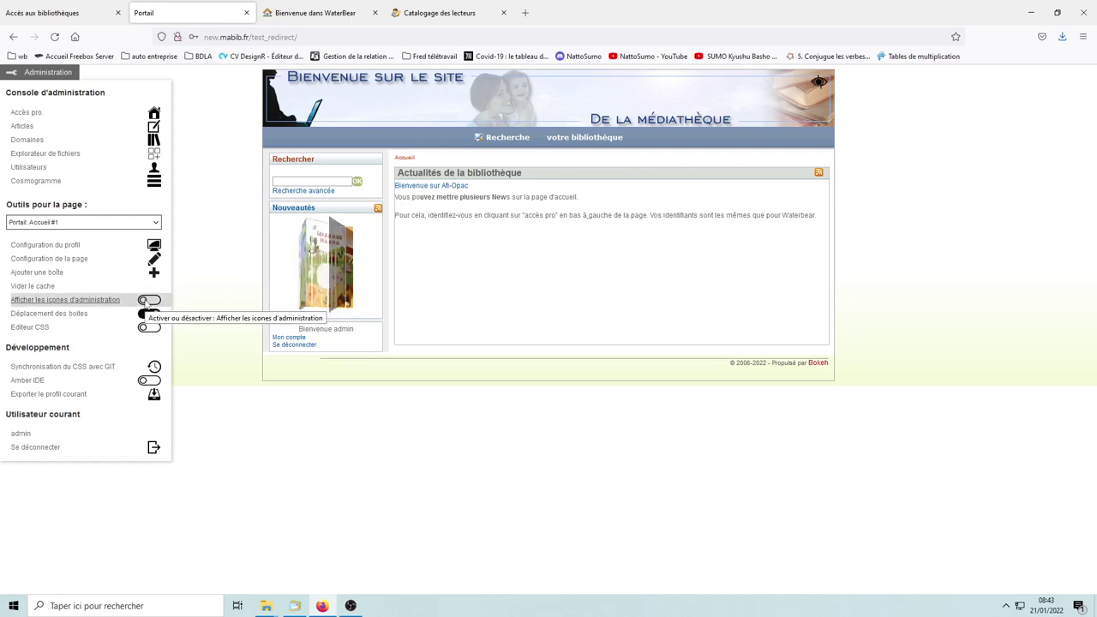
left_click(144, 301)
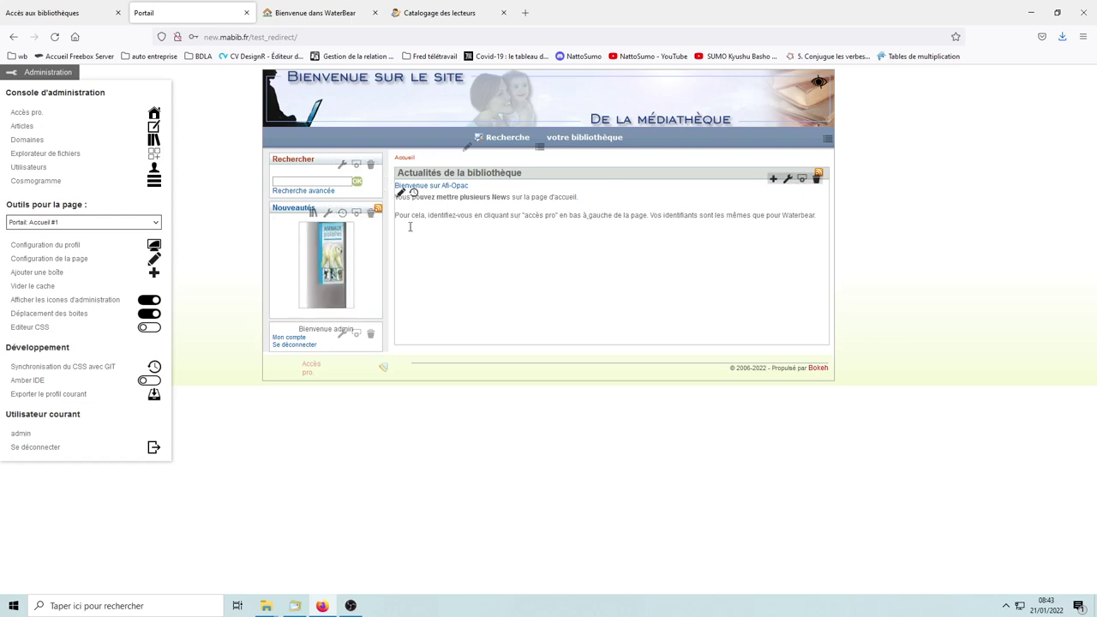
left_click_drag(284, 210, 296, 257)
left_click_drag(329, 190, 326, 266)
left_click_drag(545, 358, 255, 186)
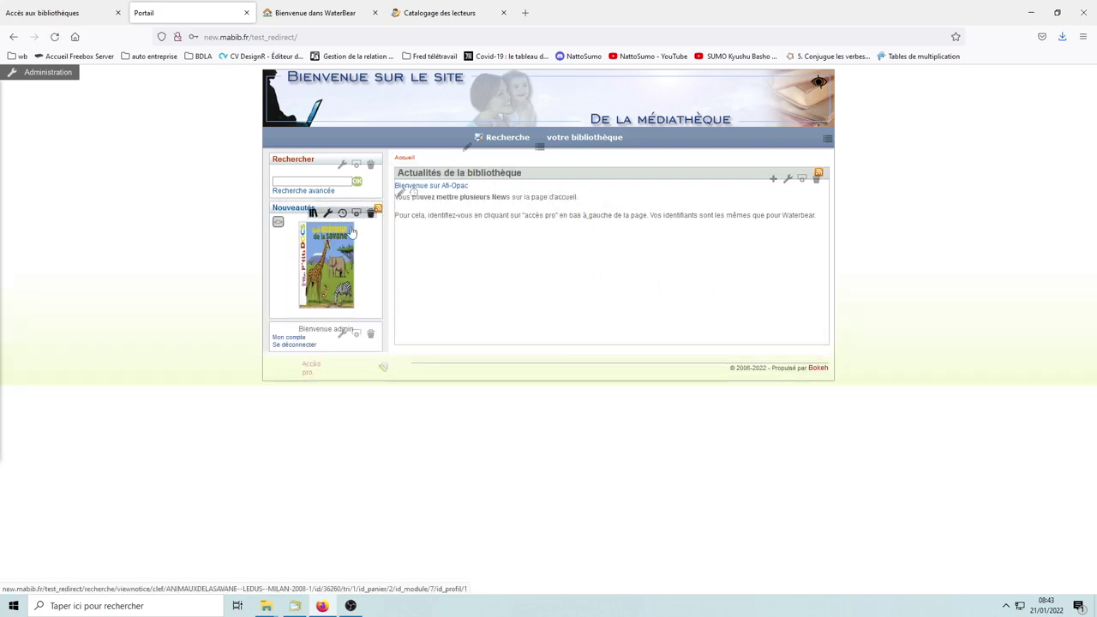
left_click(26, 79)
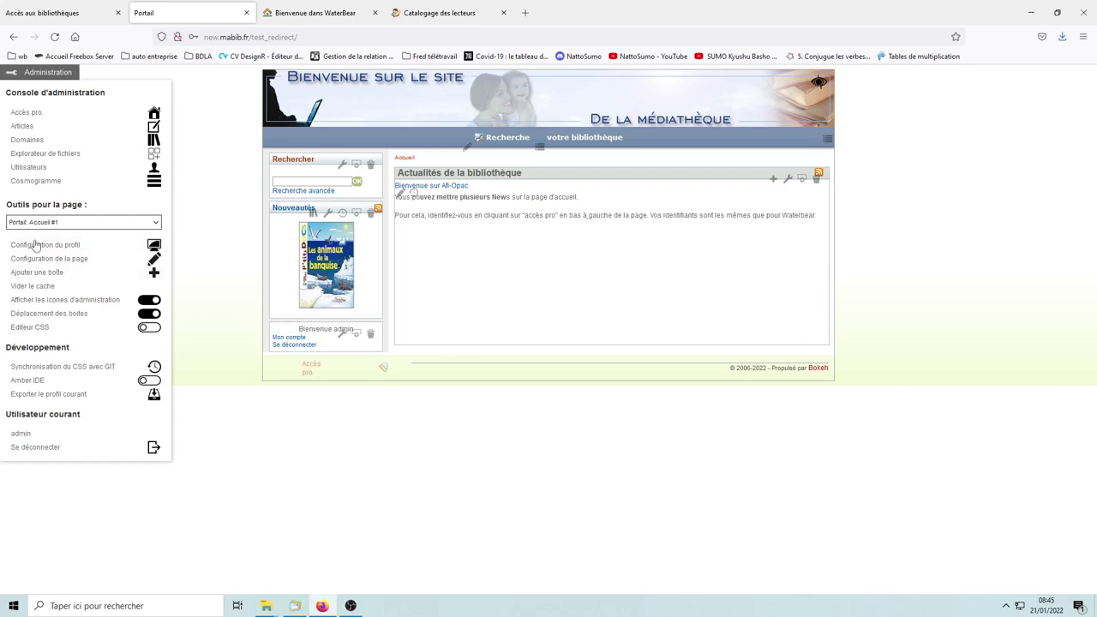
left_click(54, 247)
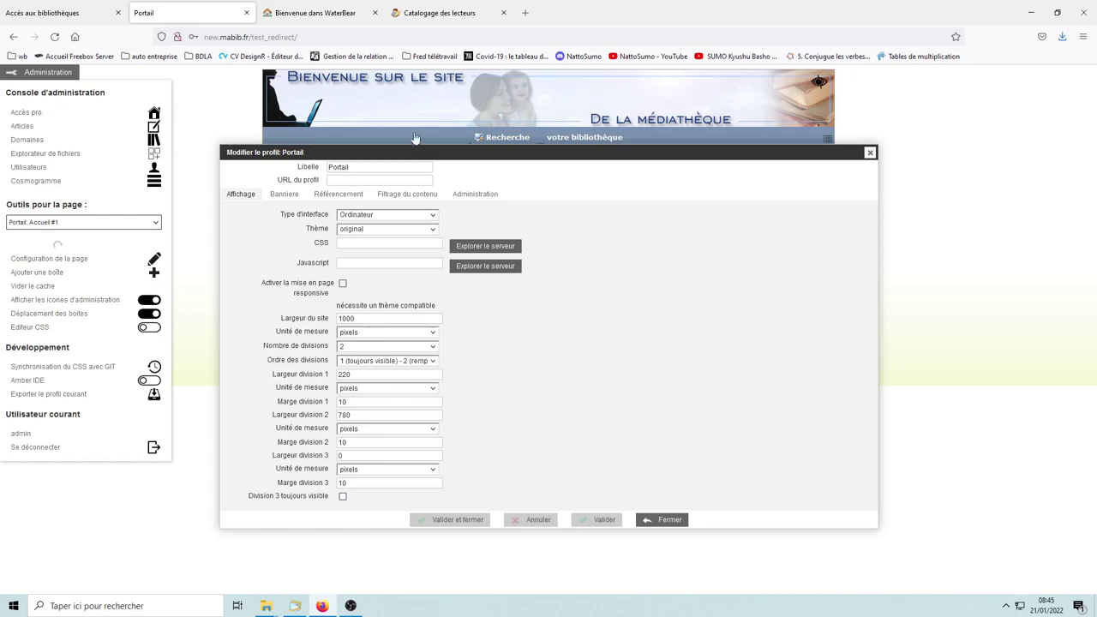
left_click_drag(397, 152, 662, 209)
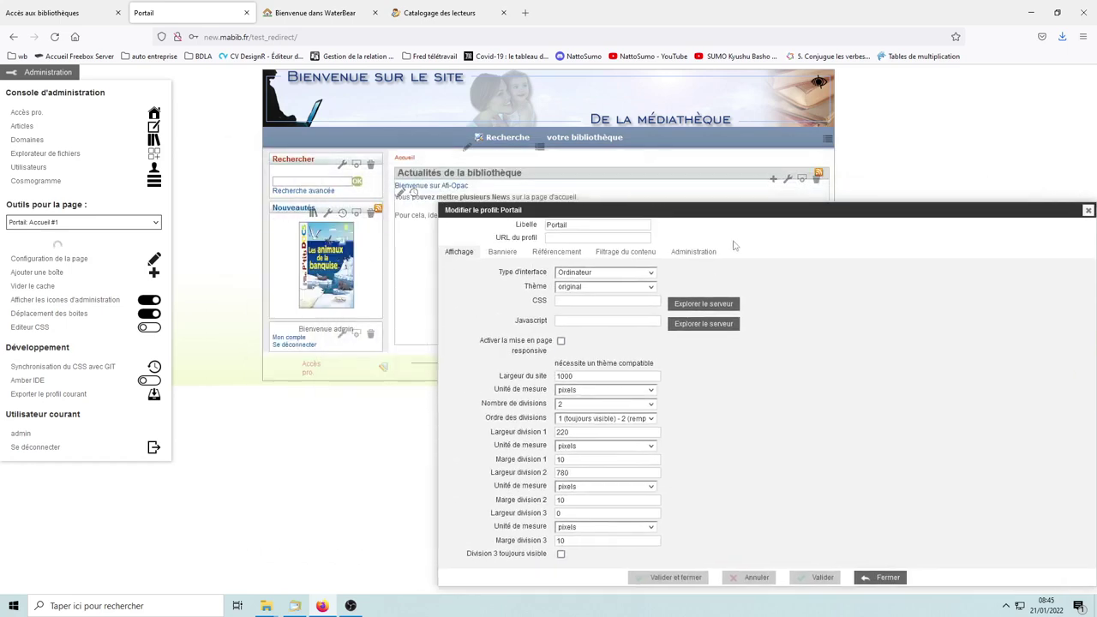
left_click_drag(730, 214, 542, 173)
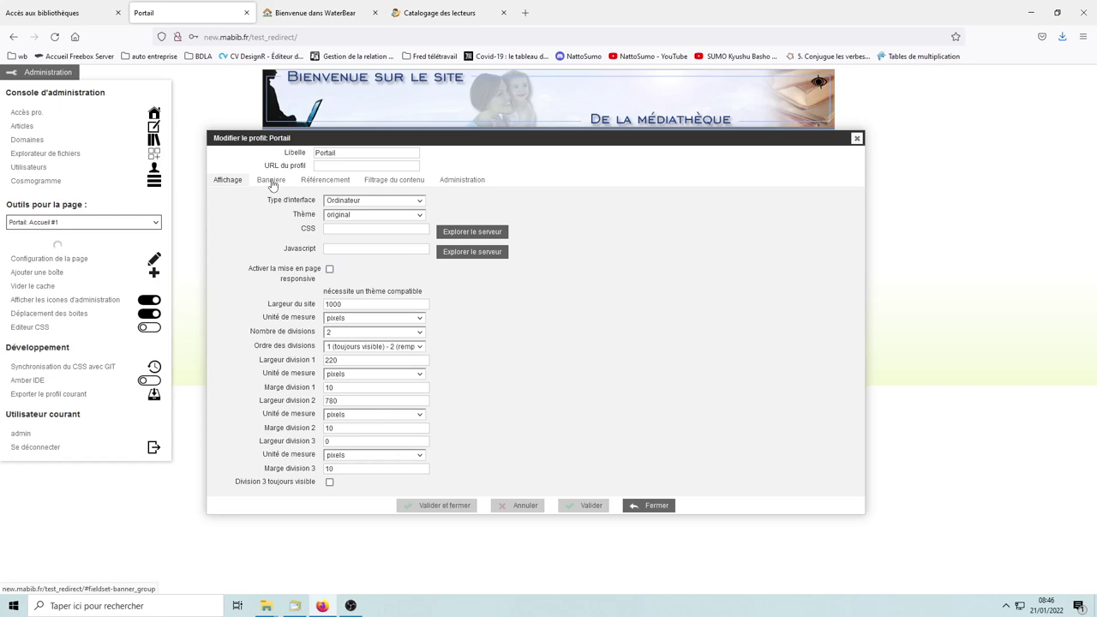
Step: On the profile's Bannière settings, browse the server for the Image de fond
left_click(271, 181)
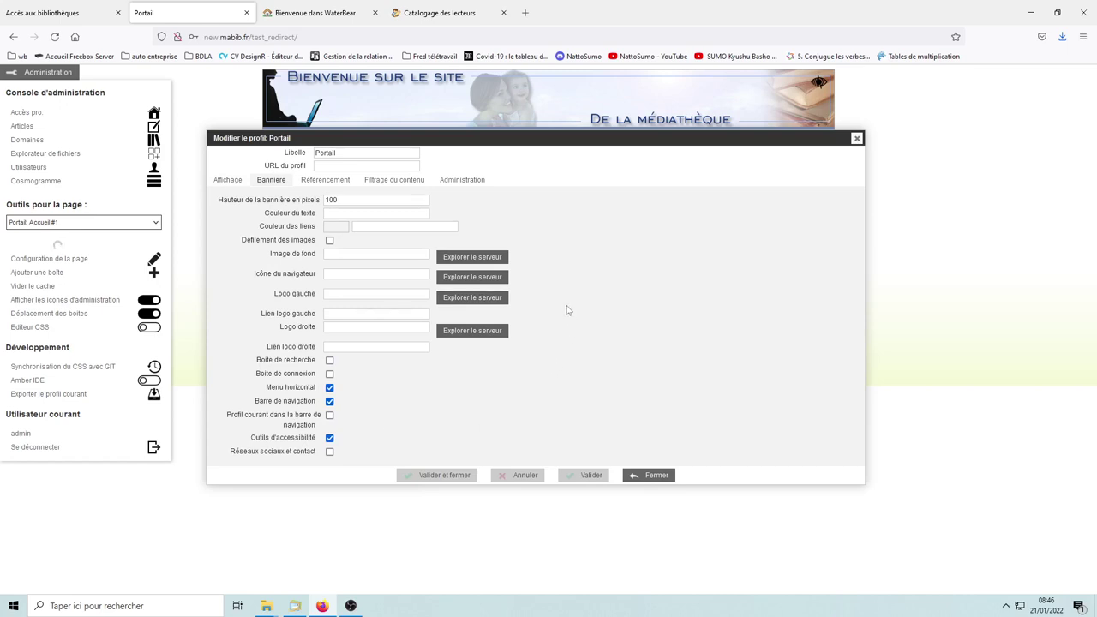
left_click(470, 259)
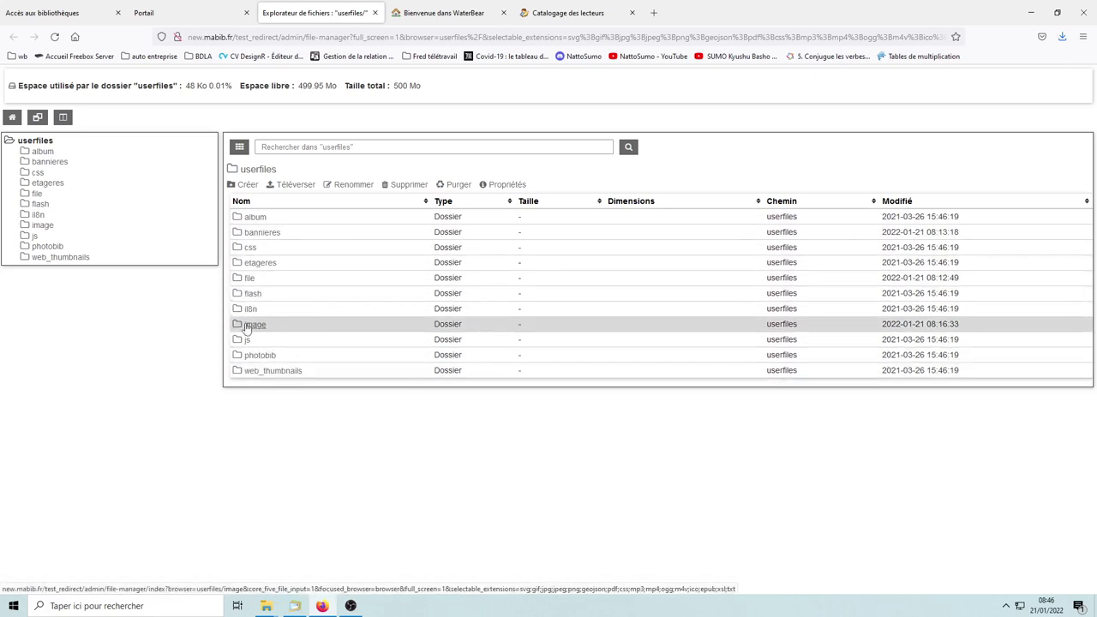
Step: Open the empty userfiles/bannieres folder and start uploading a file into it
left_click(257, 236)
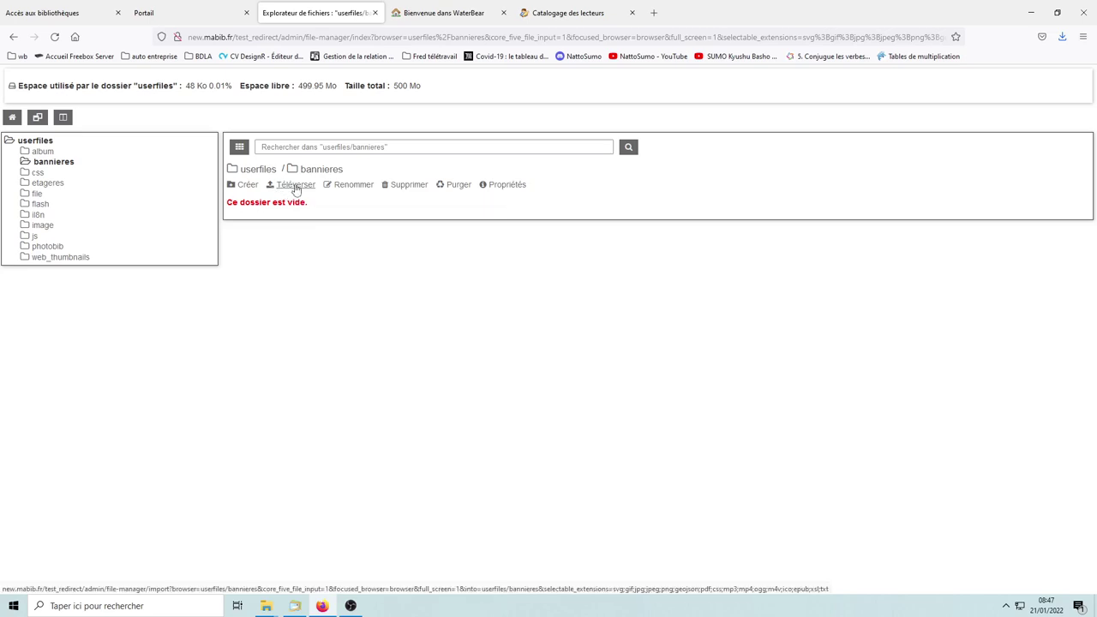
left_click(295, 185)
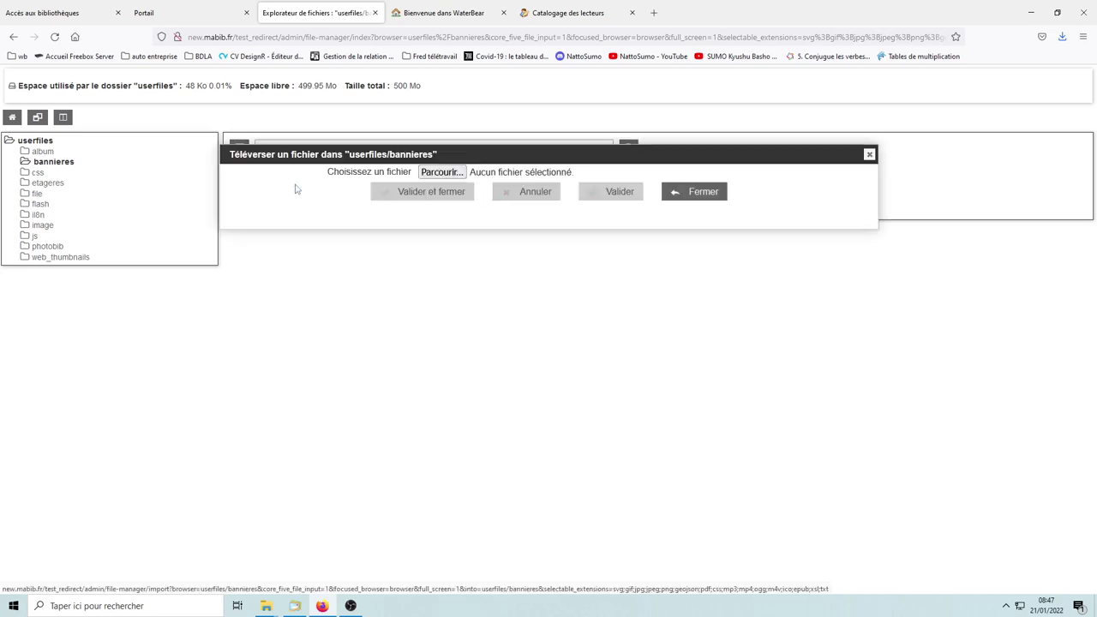
Step: Choose bandeau_test.png from the computer's Images folder as the file to upload
left_click(445, 174)
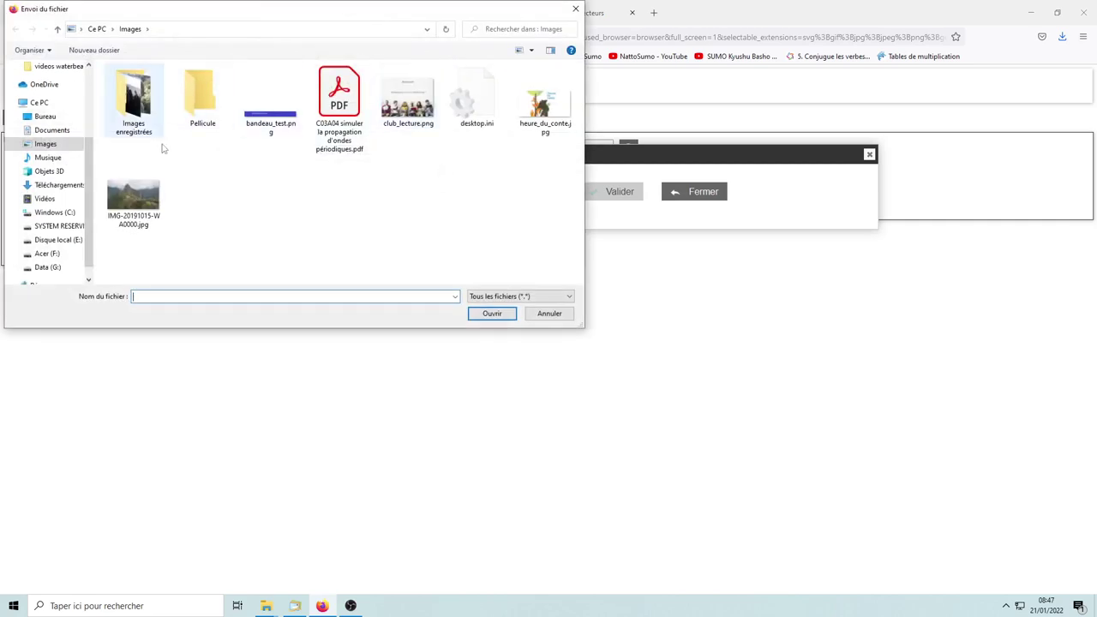
left_click_drag(89, 206, 95, 182)
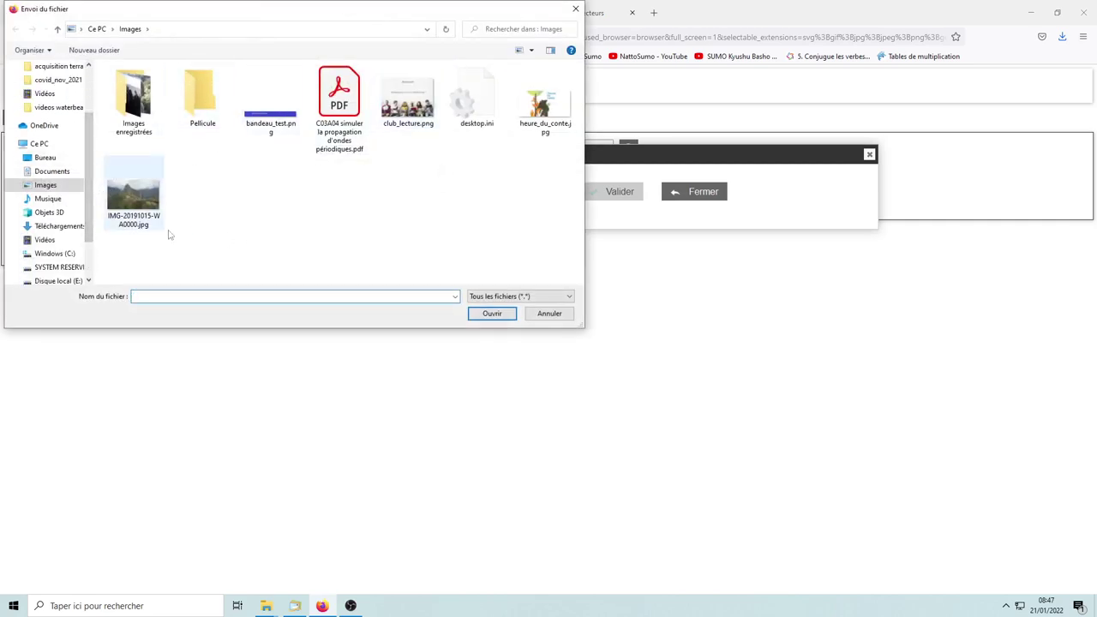
left_click(267, 116)
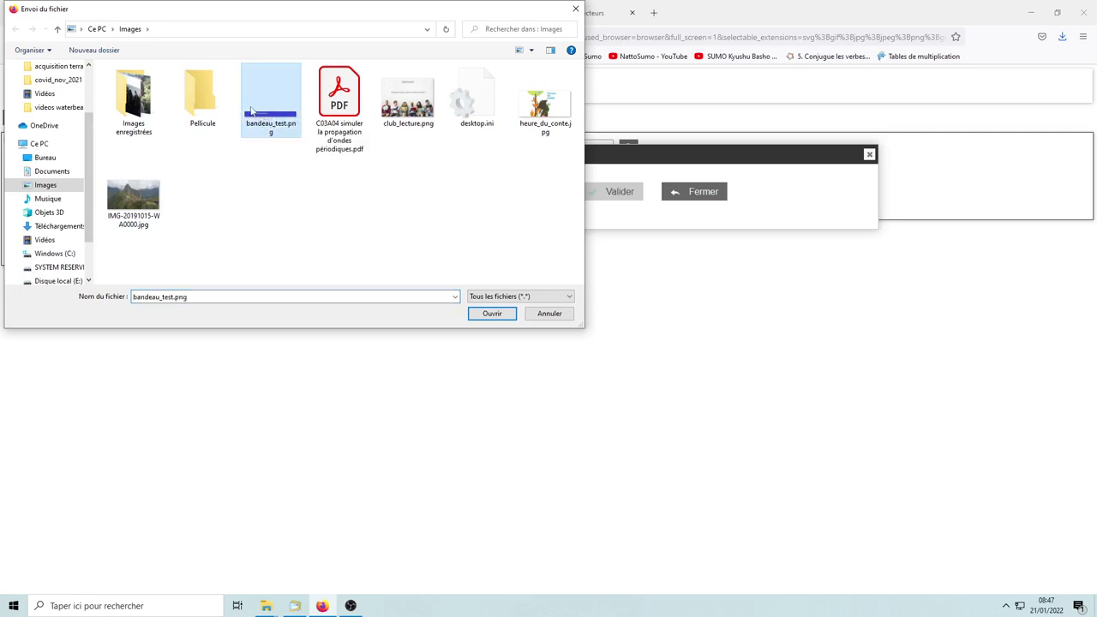
left_click(492, 315)
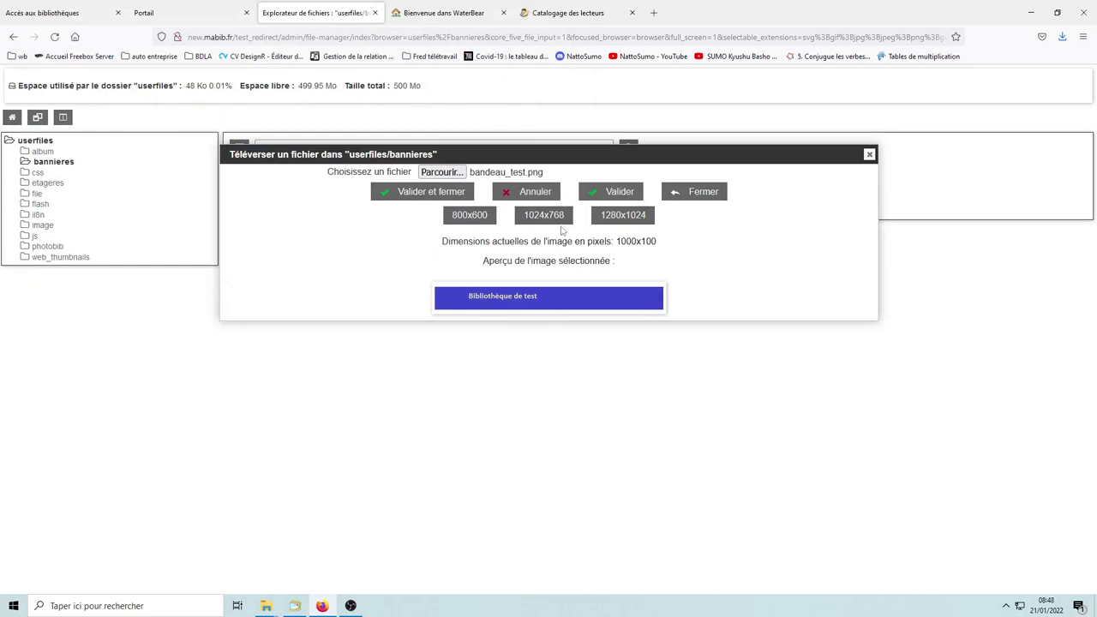
Step: Confirm the upload with Valider et fermer so bandeau_test.png lands in bannieres
left_click(428, 193)
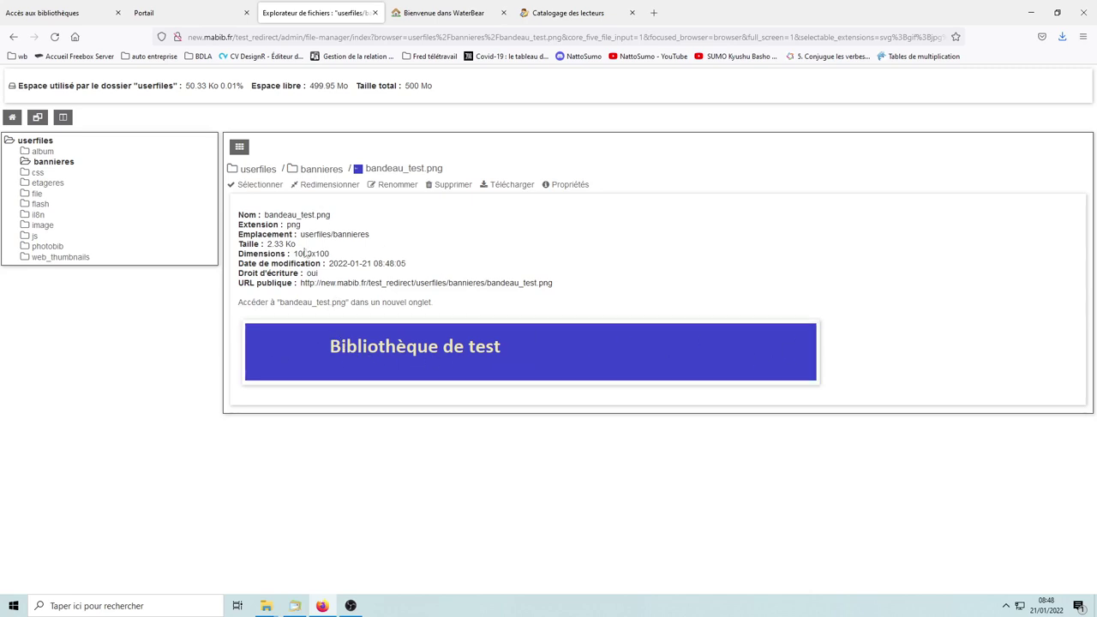
Step: Select bandeau_test.png as the Image de fond, check its path, and save the profile
left_click(253, 186)
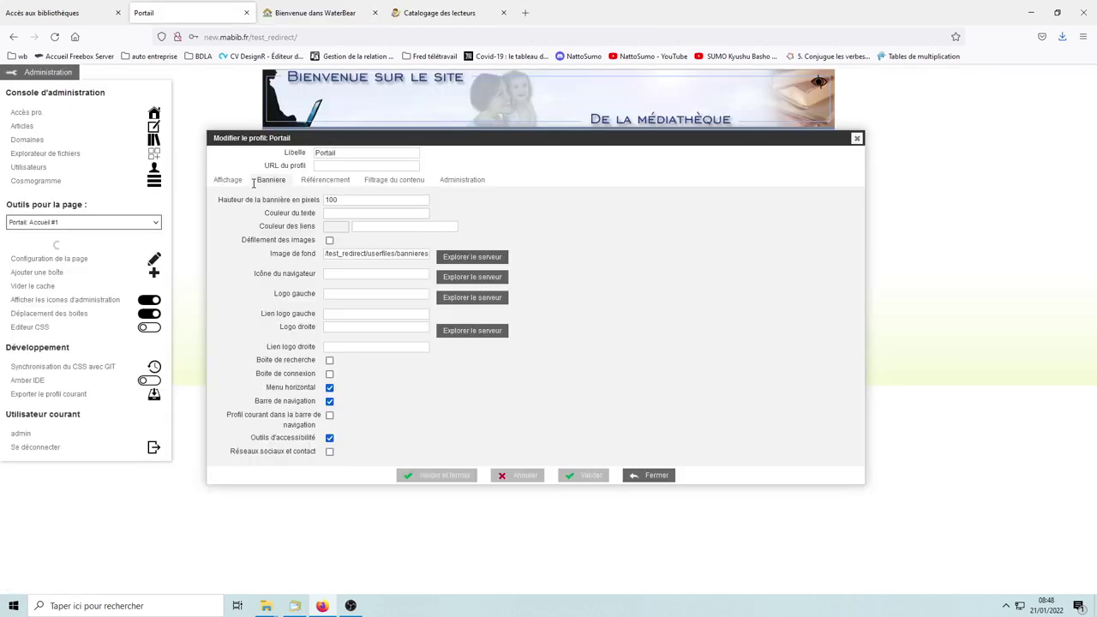
left_click_drag(404, 251, 318, 252)
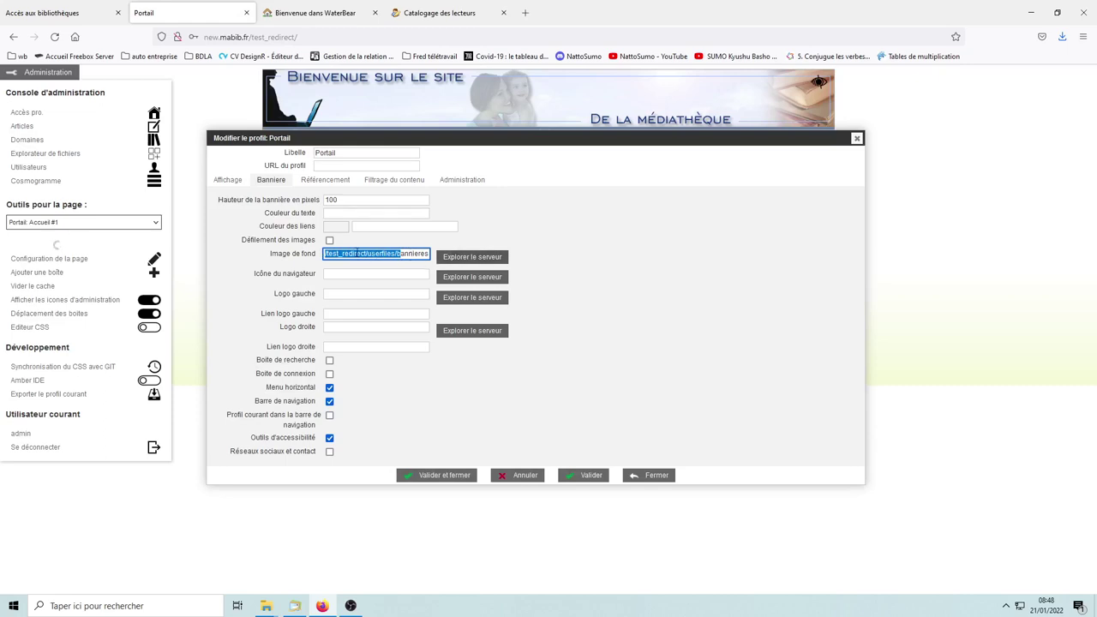
left_click(634, 289)
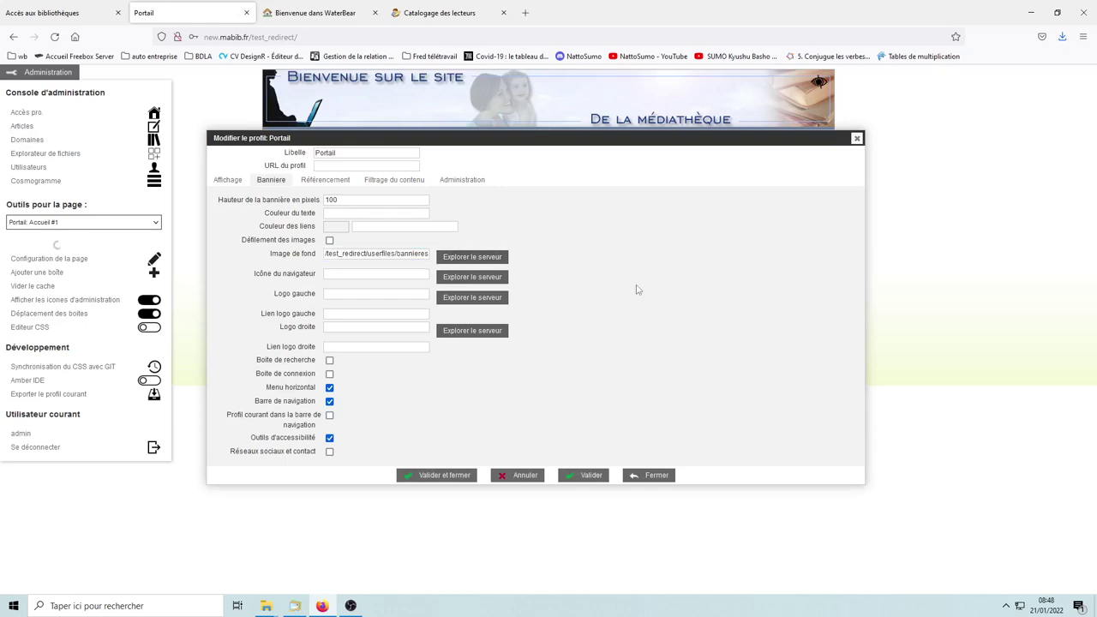
left_click(451, 476)
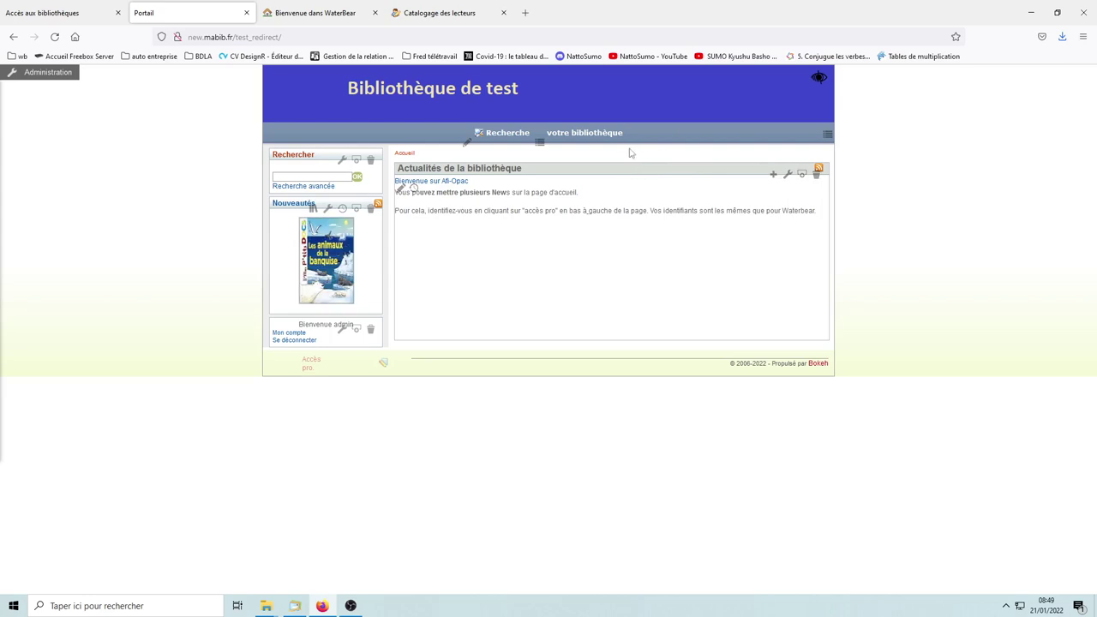
Step: From Administration, edit the Bienvenue sur Afi-Opac article and show its body text
mouse_move(592, 137)
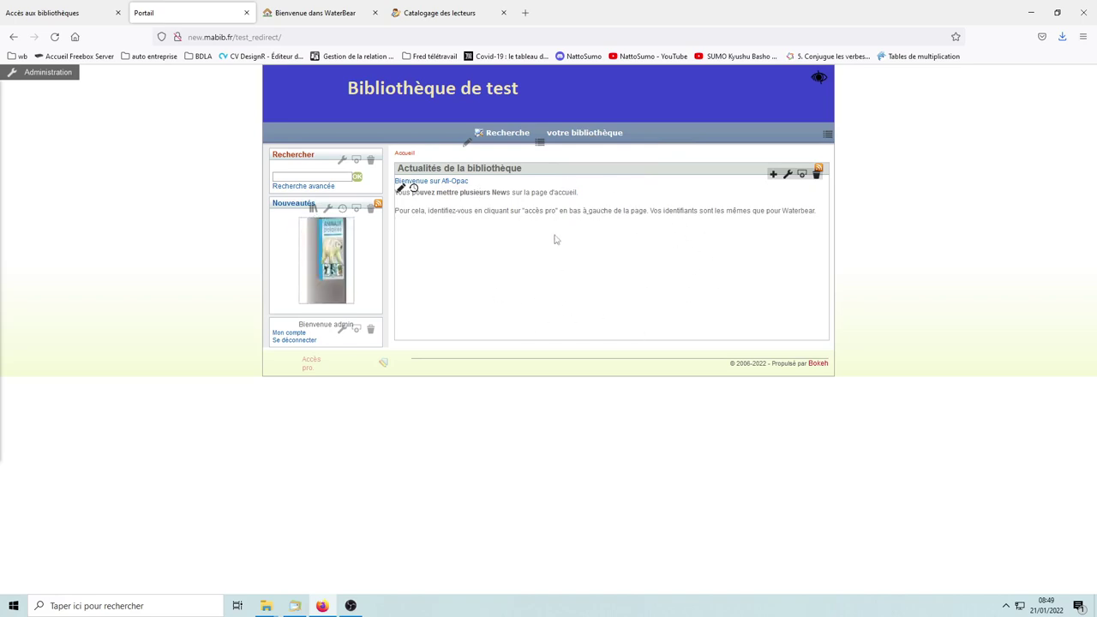
left_click(37, 73)
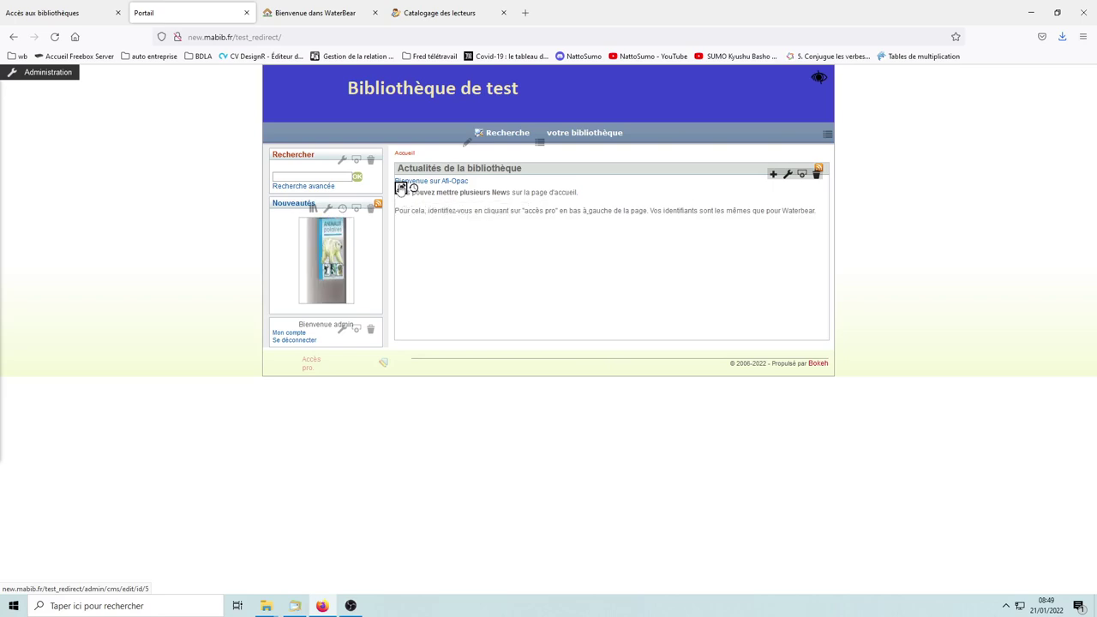
left_click(401, 189)
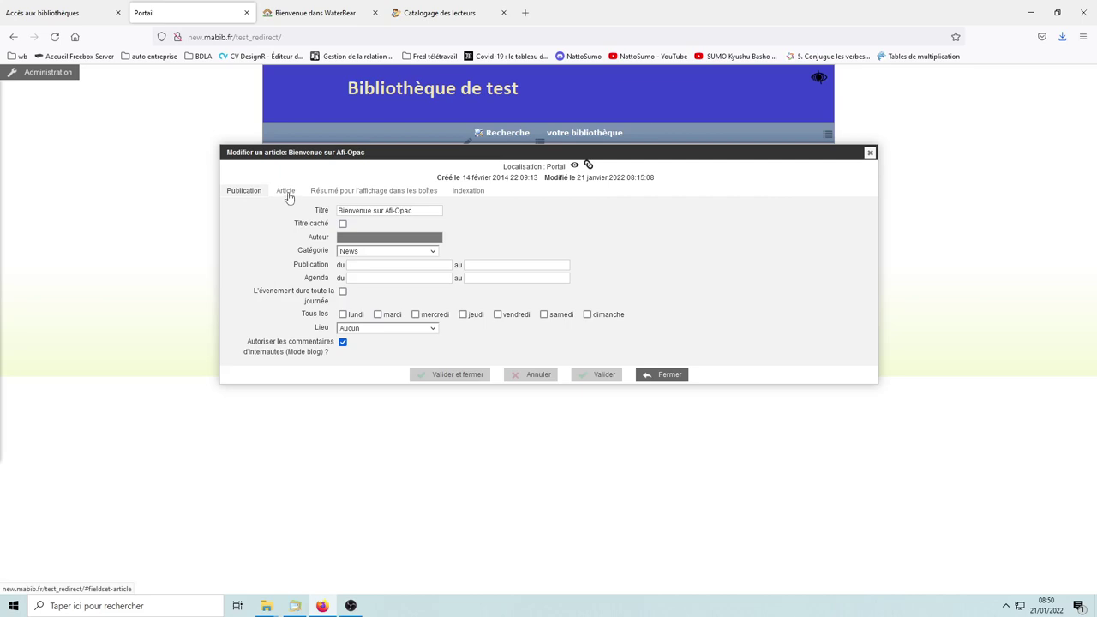
left_click(288, 197)
Step: Insert two empty lines above the Pour cela paragraph in the article text
left_click_drag(861, 301, 861, 302)
left_click(508, 297)
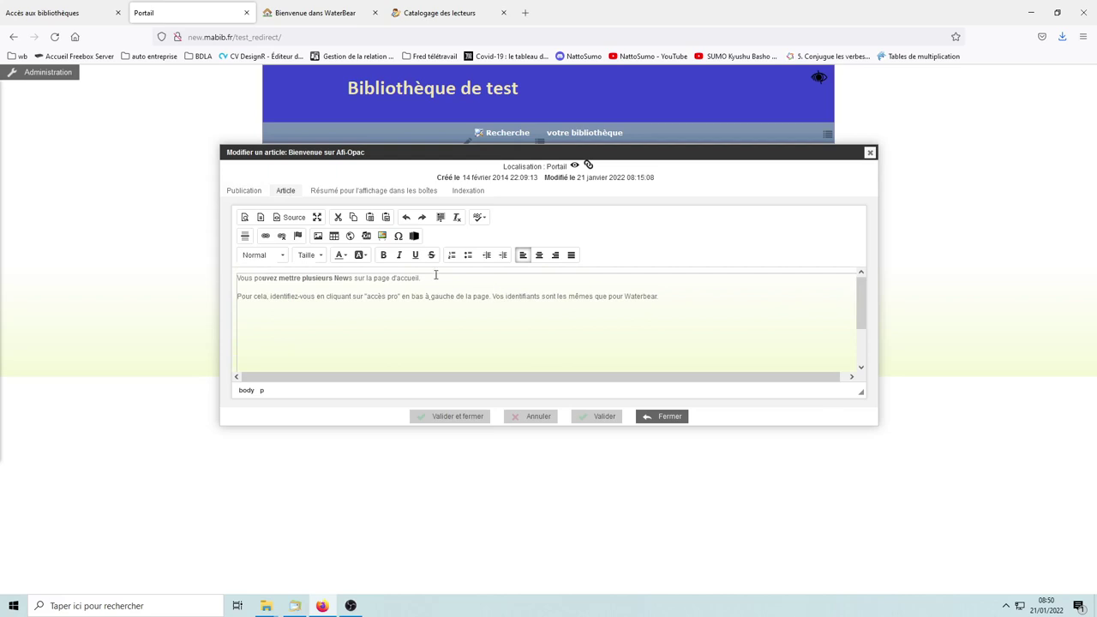
key("Return")
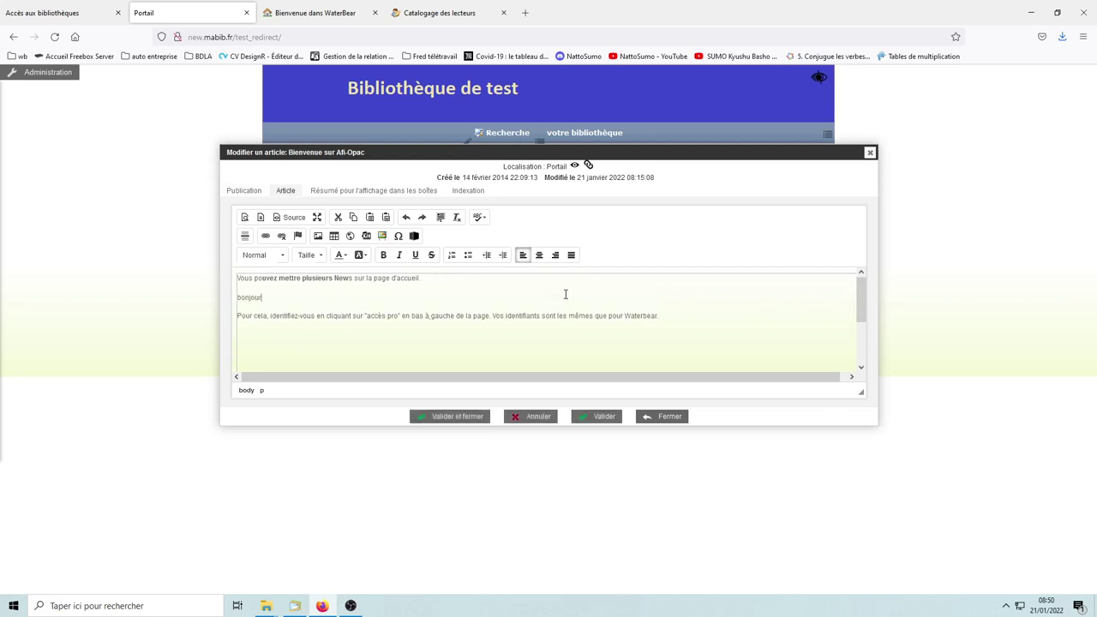
key("Return")
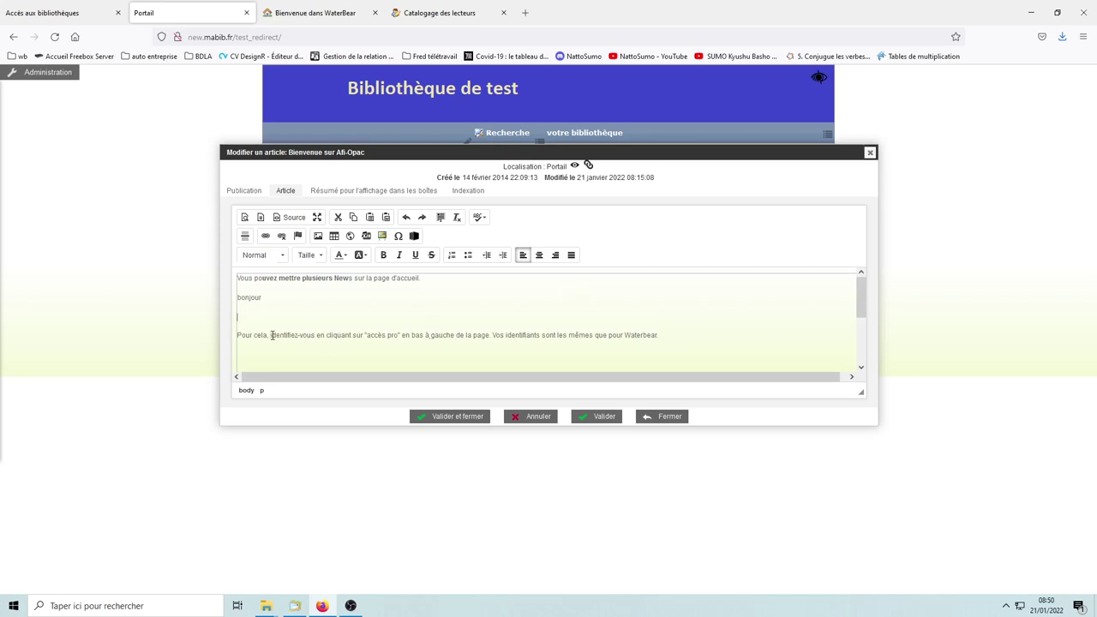
Step: Bold identifiez-vous, underline bas à gauche de la page, and colour sont les même red
left_click_drag(271, 335, 317, 336)
left_click(383, 255)
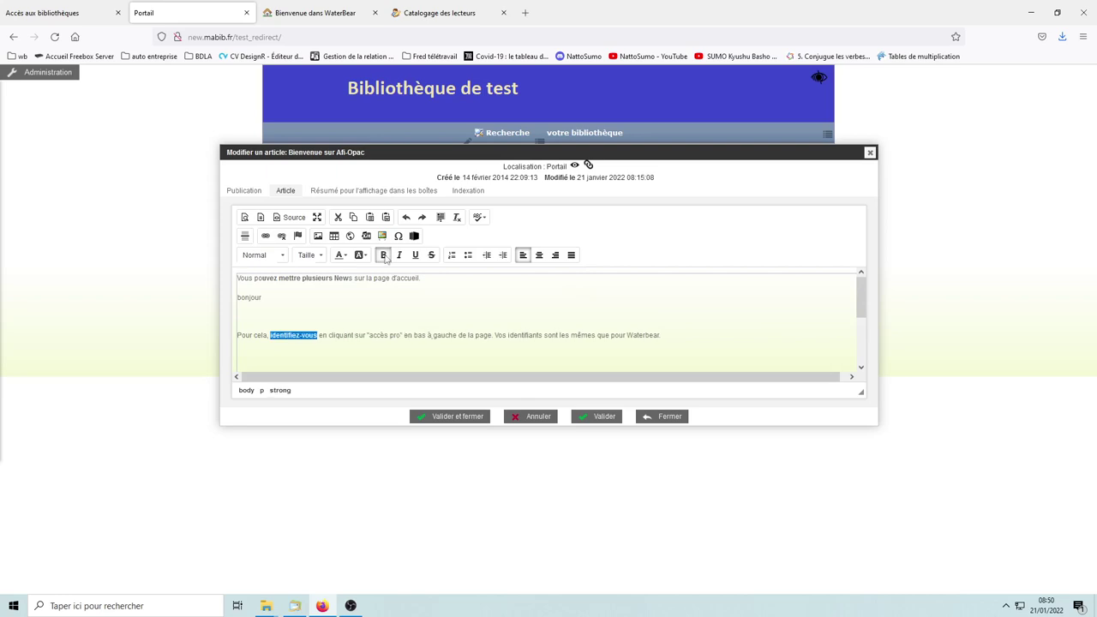
left_click(395, 340)
left_click_drag(413, 335, 492, 335)
left_click(415, 254)
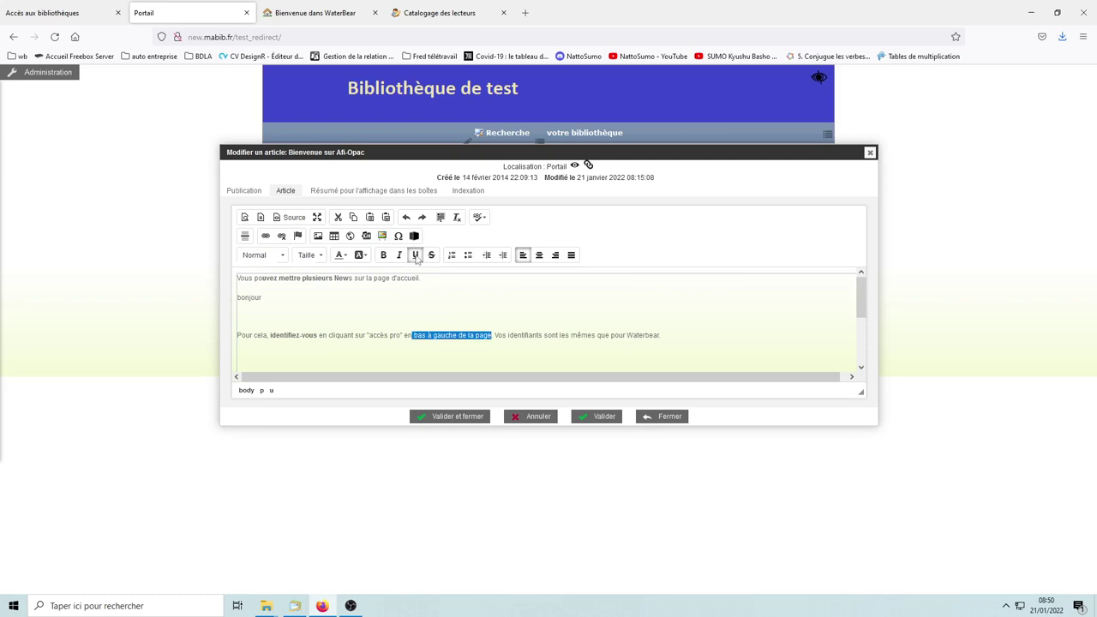
left_click(548, 340)
left_click_drag(543, 335, 593, 333)
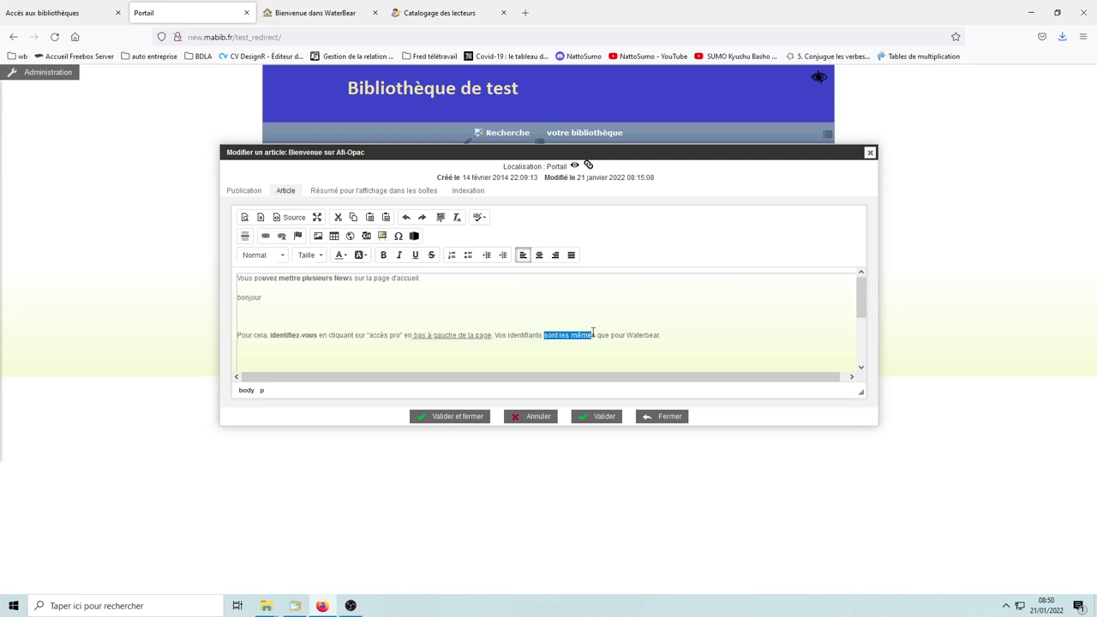
left_click(343, 255)
left_click(338, 299)
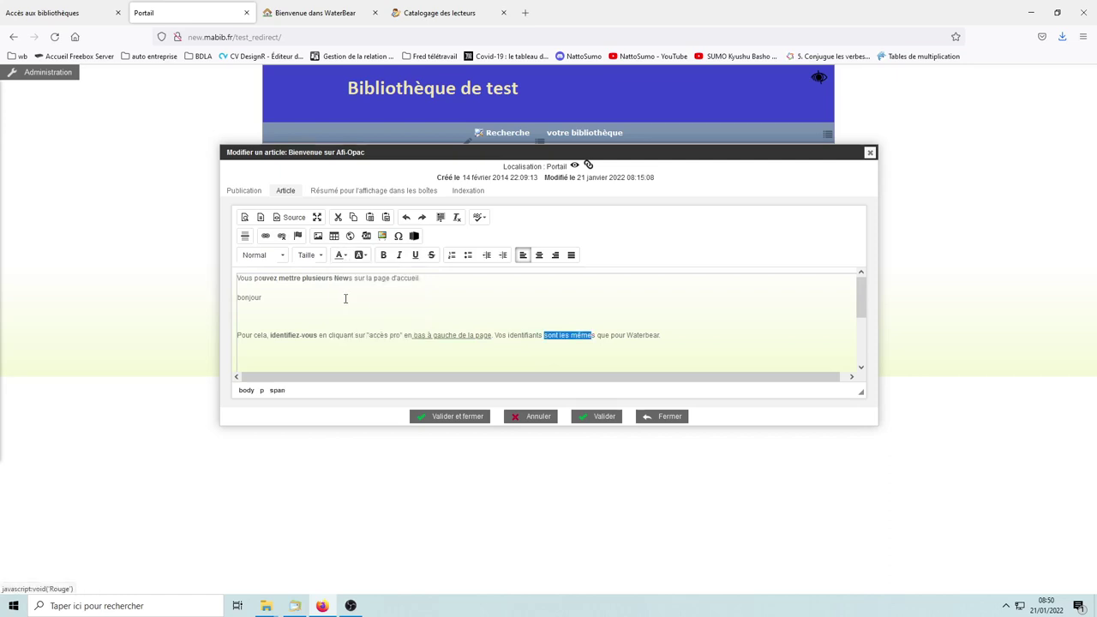
left_click(671, 334)
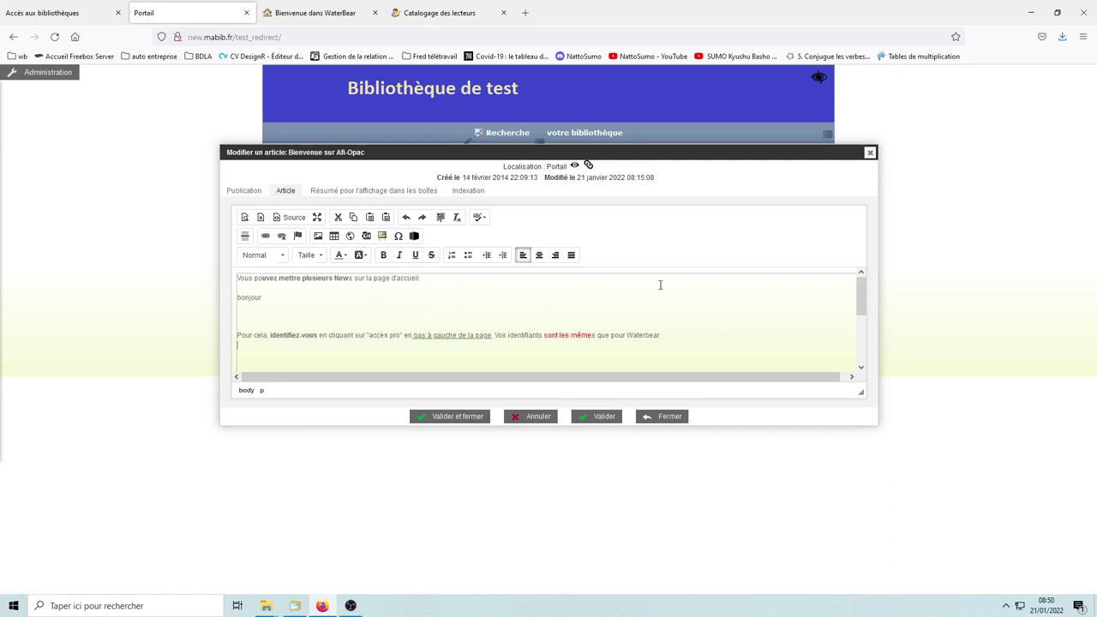
Step: Add a bulleted list with items hhjom and hohmo, then end the list
left_click(468, 254)
type("hhjom")
key("Return")
type("hohmo")
key("Return")
key("Return")
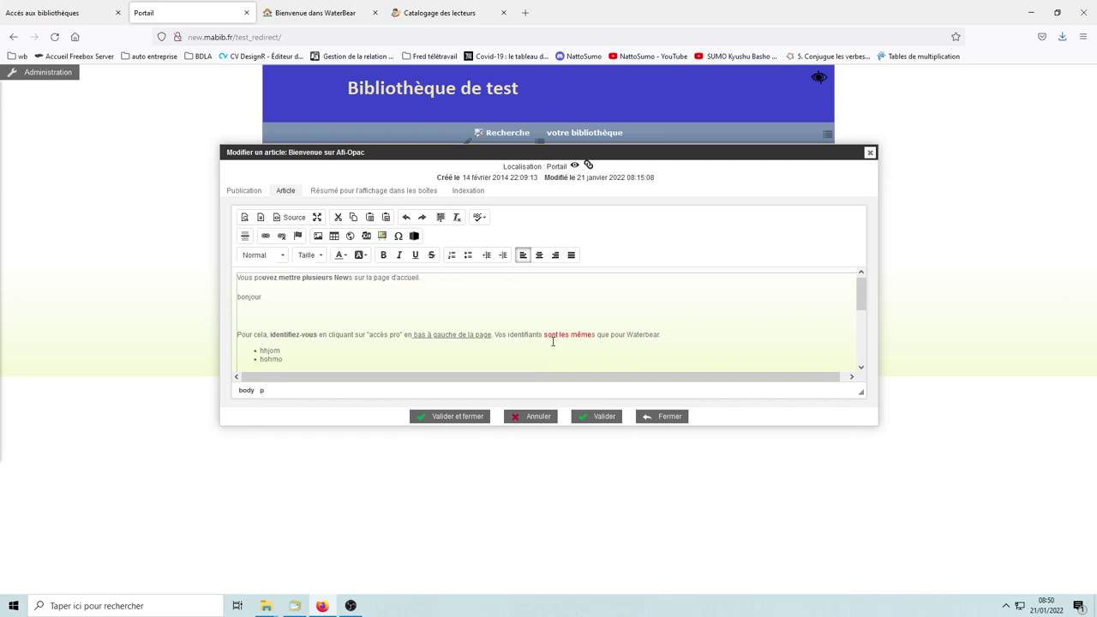
Step: Start a numbered list with items gigilg and liyglig
scroll(629, 301, "down", 5)
scroll(615, 313, "up", 2)
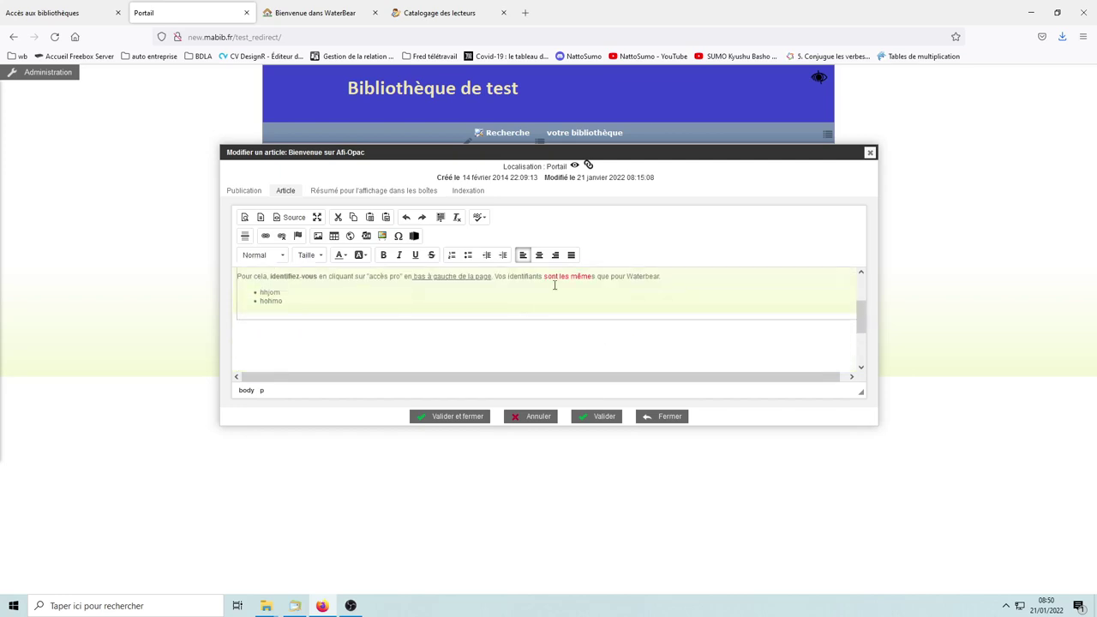
left_click(452, 255)
type("gigilg")
key("Return")
type("liyglig")
Step: Leave the numbered list, step back into it, and add another numbered item
key("Return")
key("Return")
key("BackSpace")
scroll(681, 324, "up", 2)
scroll(680, 326, "down", 3)
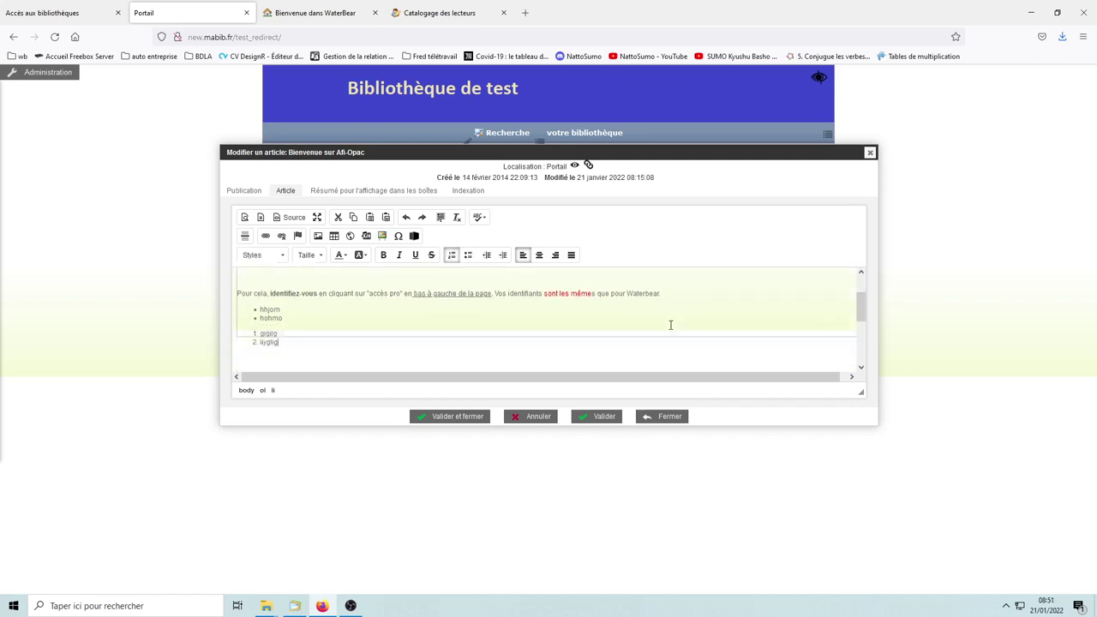
scroll(520, 326, "up", 3)
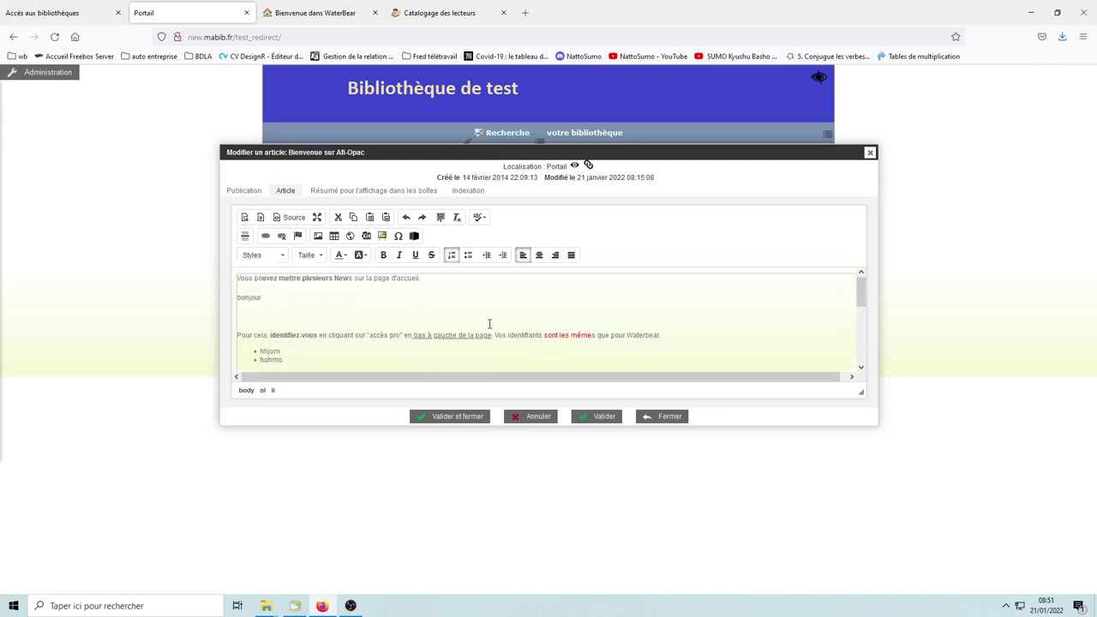
scroll(484, 327, "down", 3)
key("Return")
key("Return")
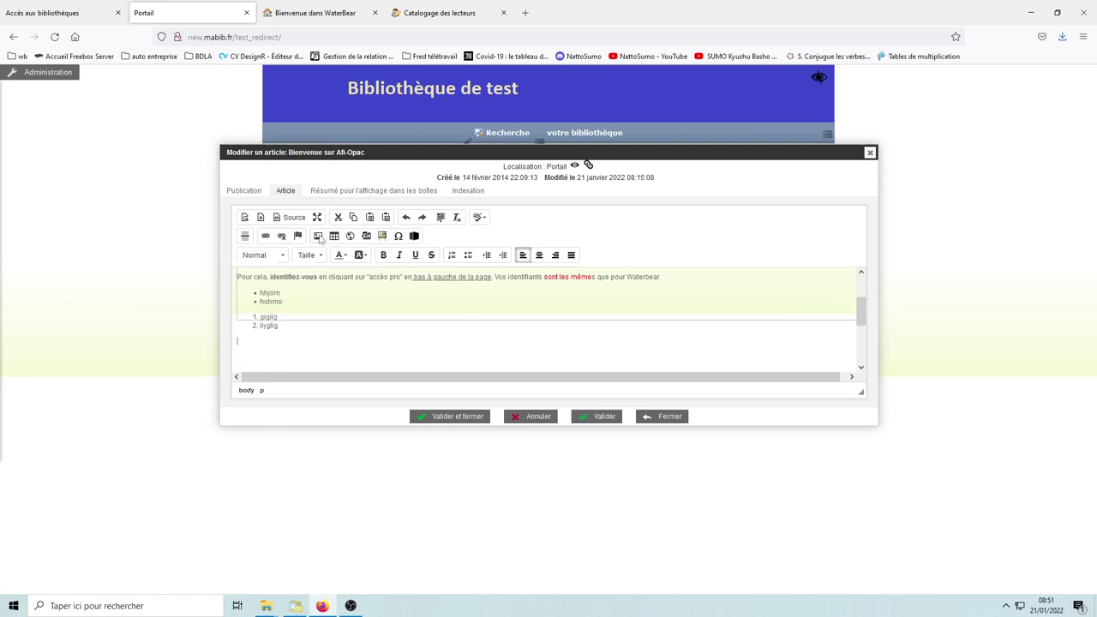
Step: Open the image properties and browse the server's empty userfiles/image folder
left_click(318, 236)
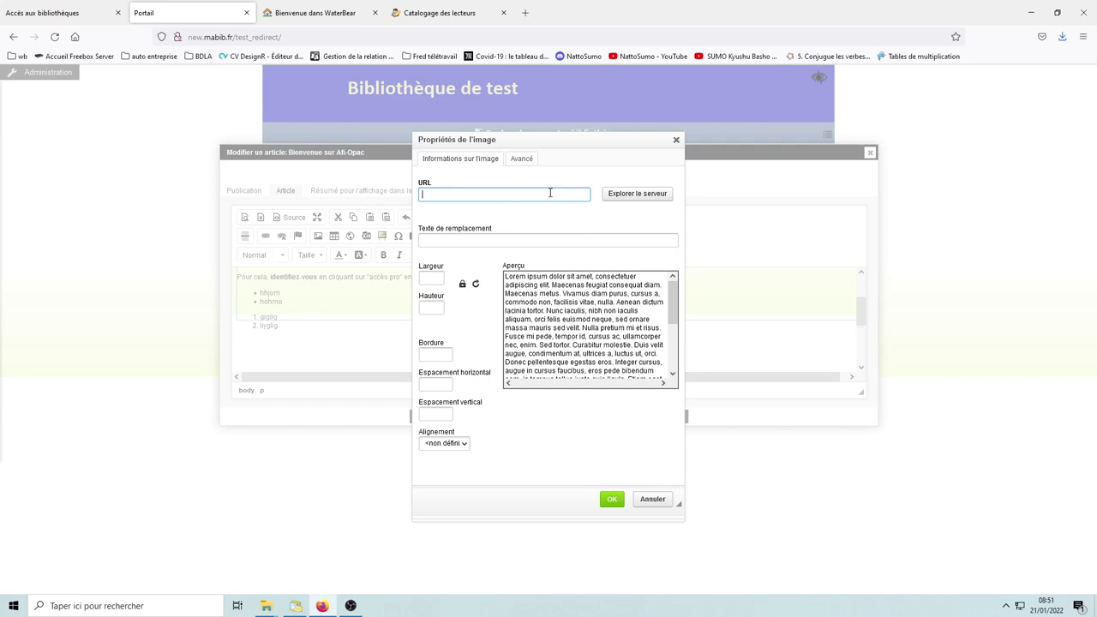
left_click(645, 202)
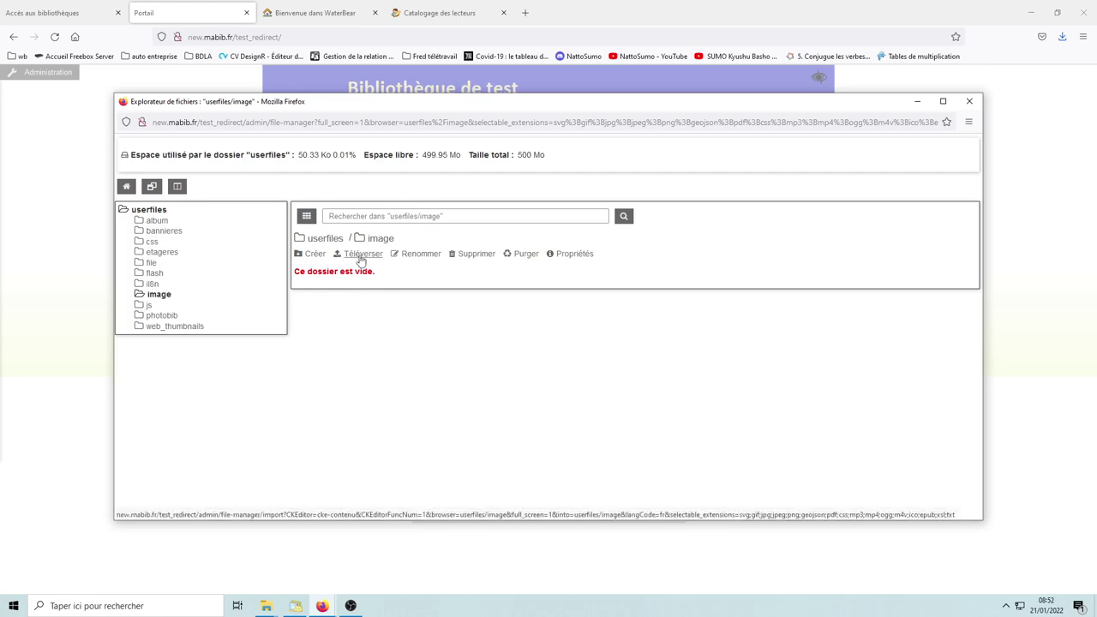
Step: Upload IMG-20191015-WA0000.jpg from the computer into the userfiles/image folder
left_click(361, 258)
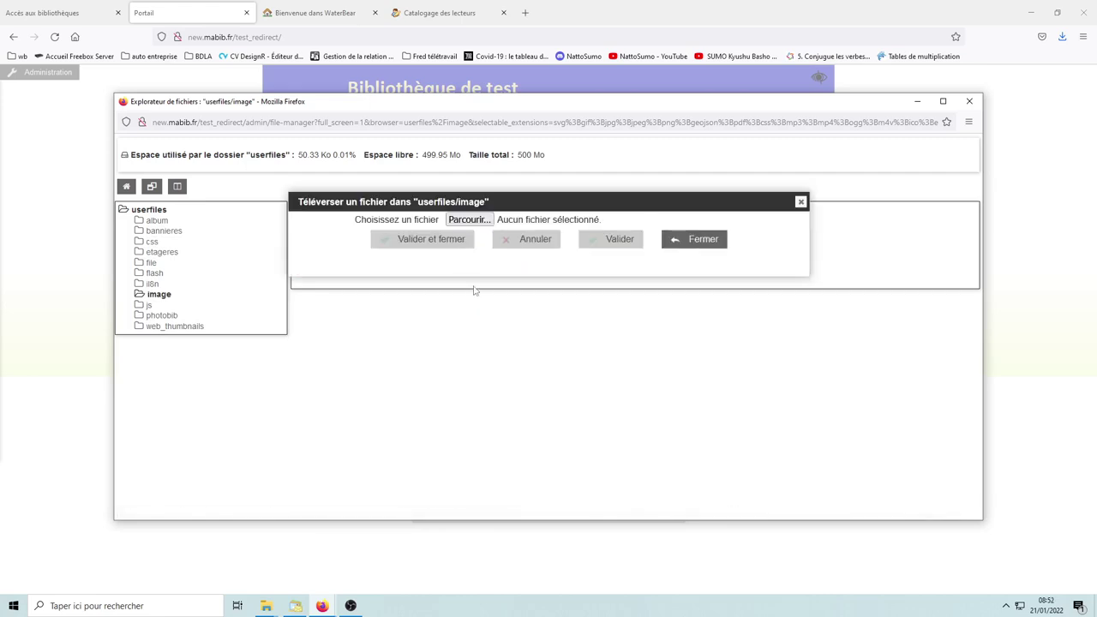
left_click(473, 220)
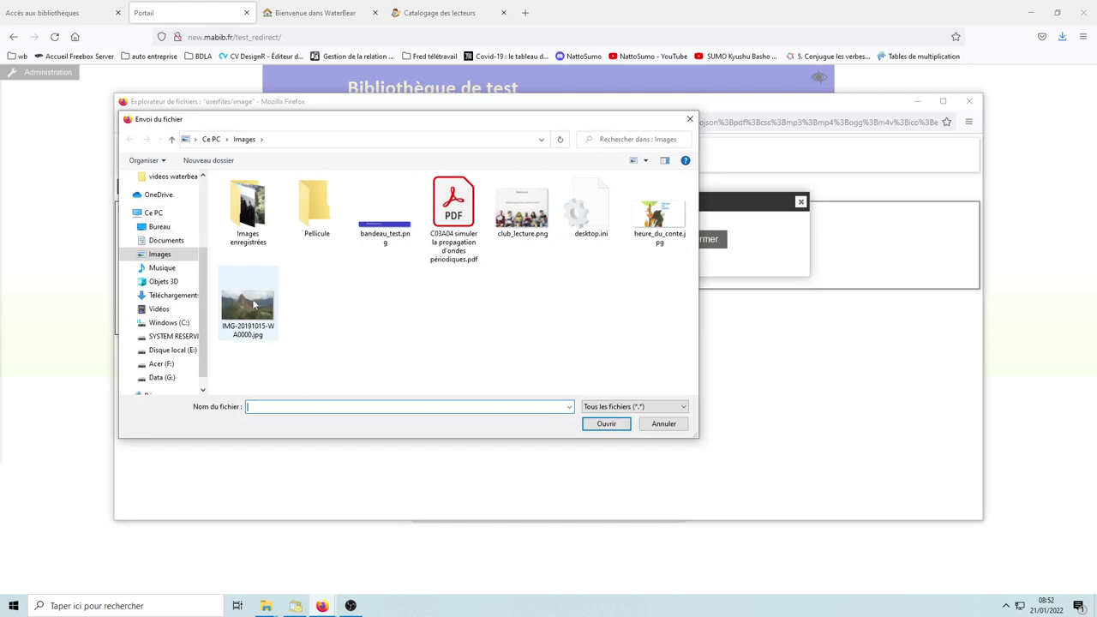
left_click(248, 304)
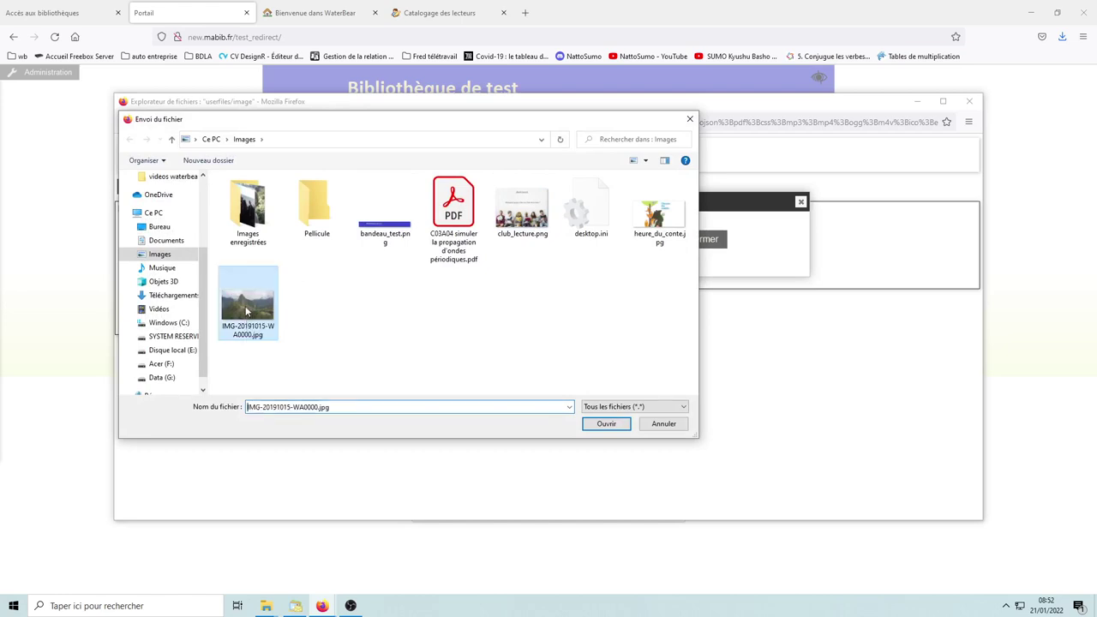
left_click(607, 424)
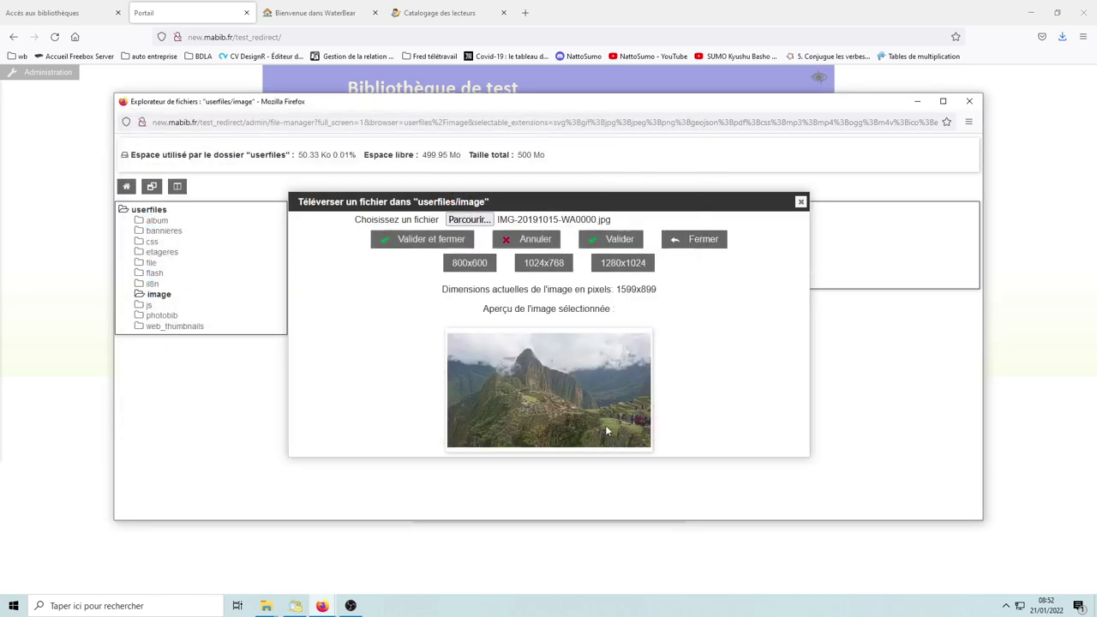
left_click(433, 241)
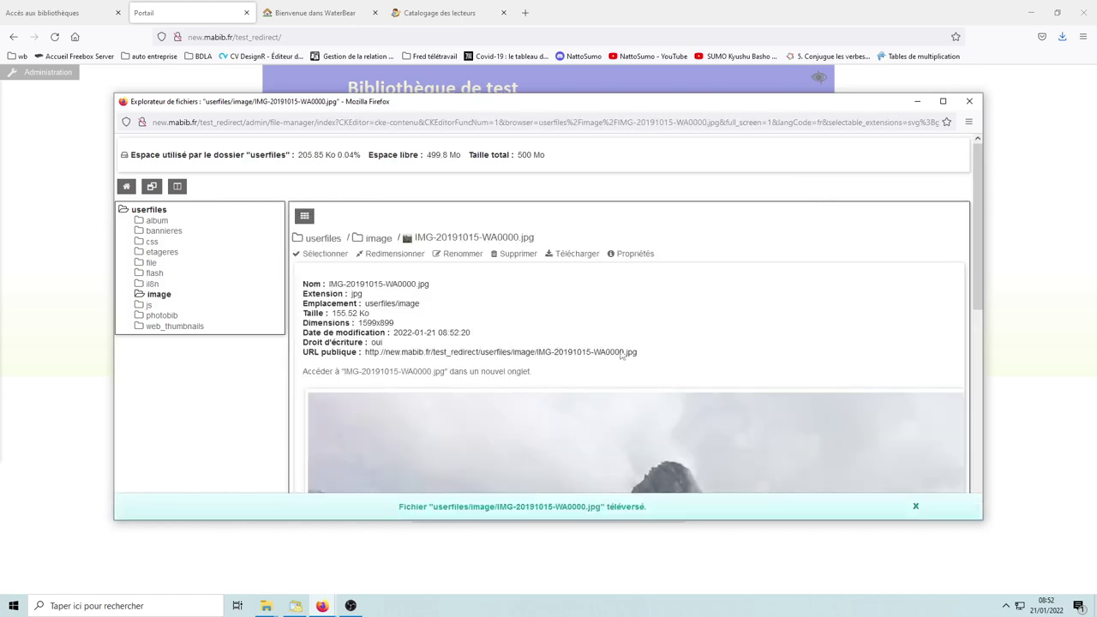
Step: Select the uploaded IMG-20191015-WA0000.jpg photo for use in the article
scroll(649, 334, "down", 2)
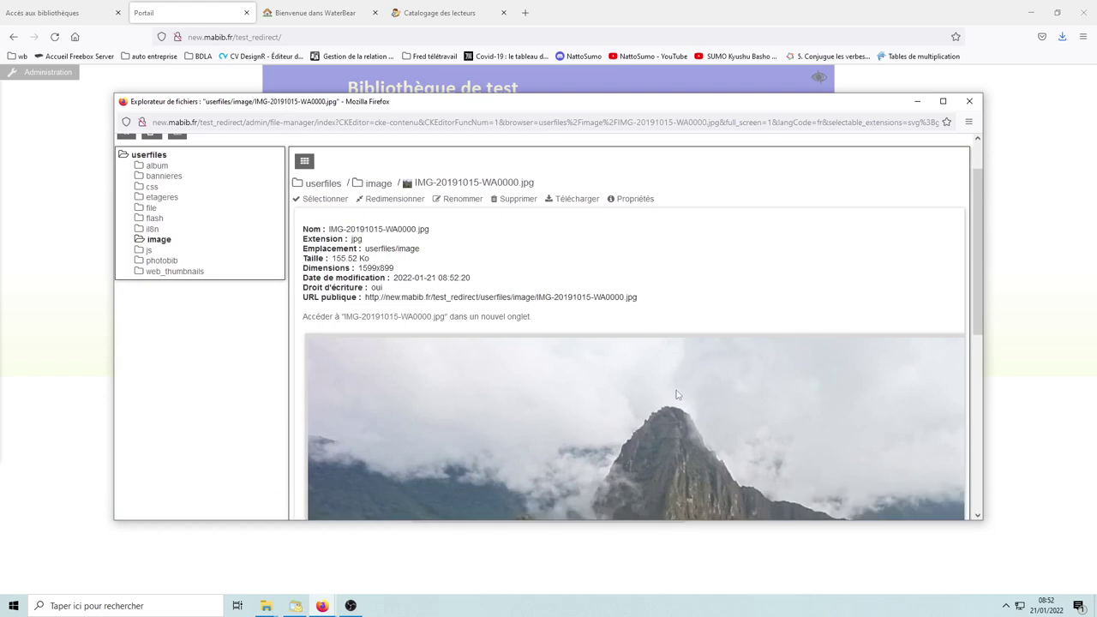
scroll(677, 391, "down", 2)
scroll(683, 394, "up", 4)
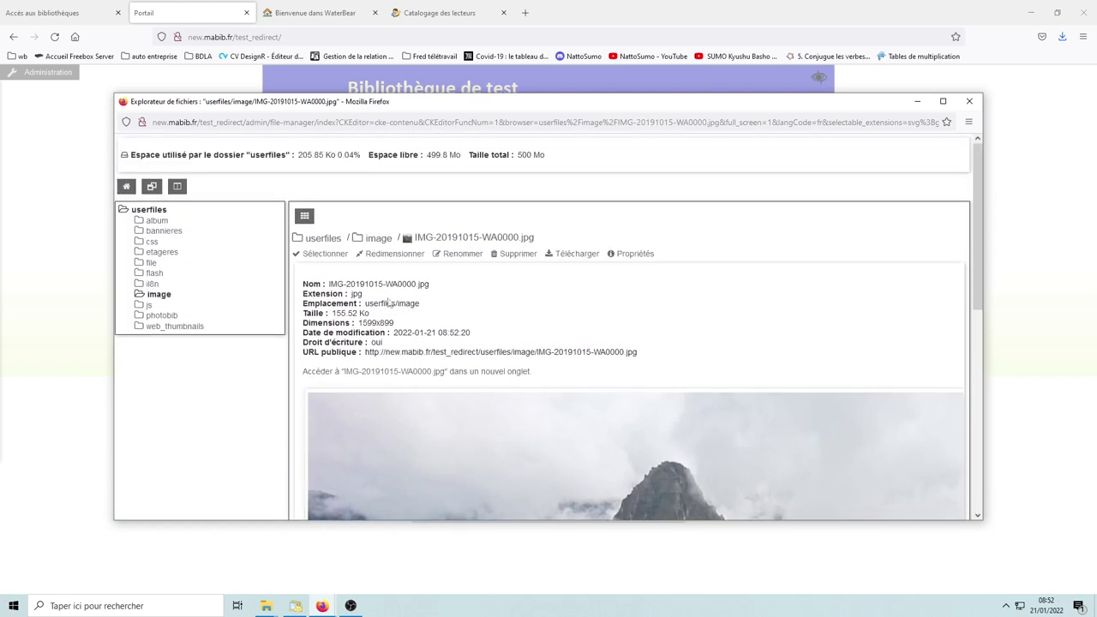
left_click(325, 254)
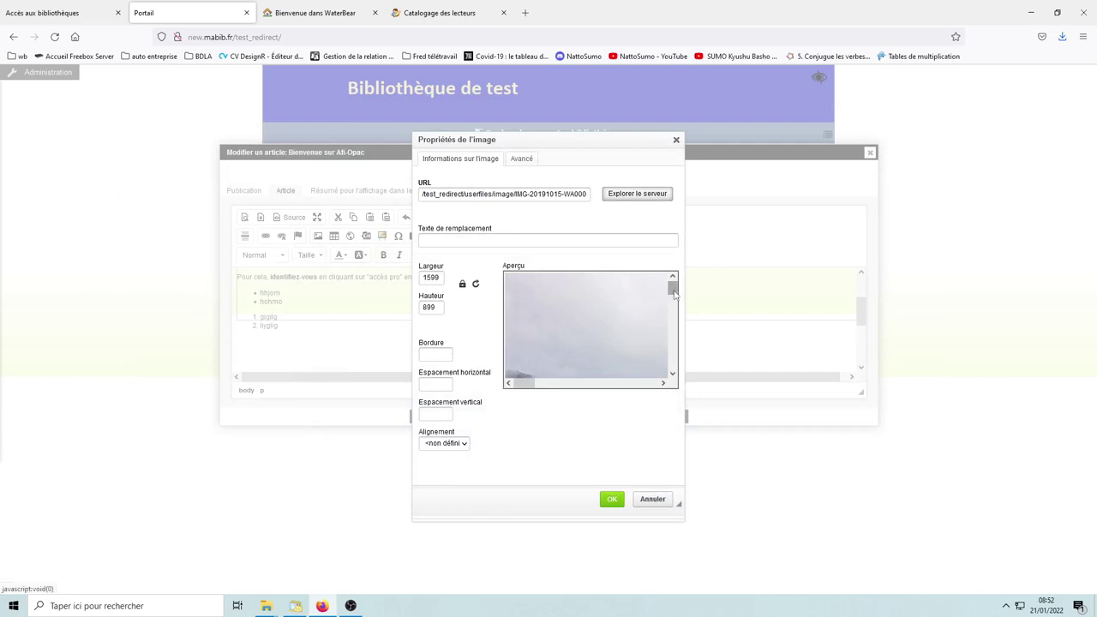
Step: Resize the photo from 1599 to 600 pixels wide (600×337) and insert it into the article
left_click_drag(673, 290, 674, 289)
left_click_drag(520, 384, 519, 384)
left_click_drag(441, 277, 409, 277)
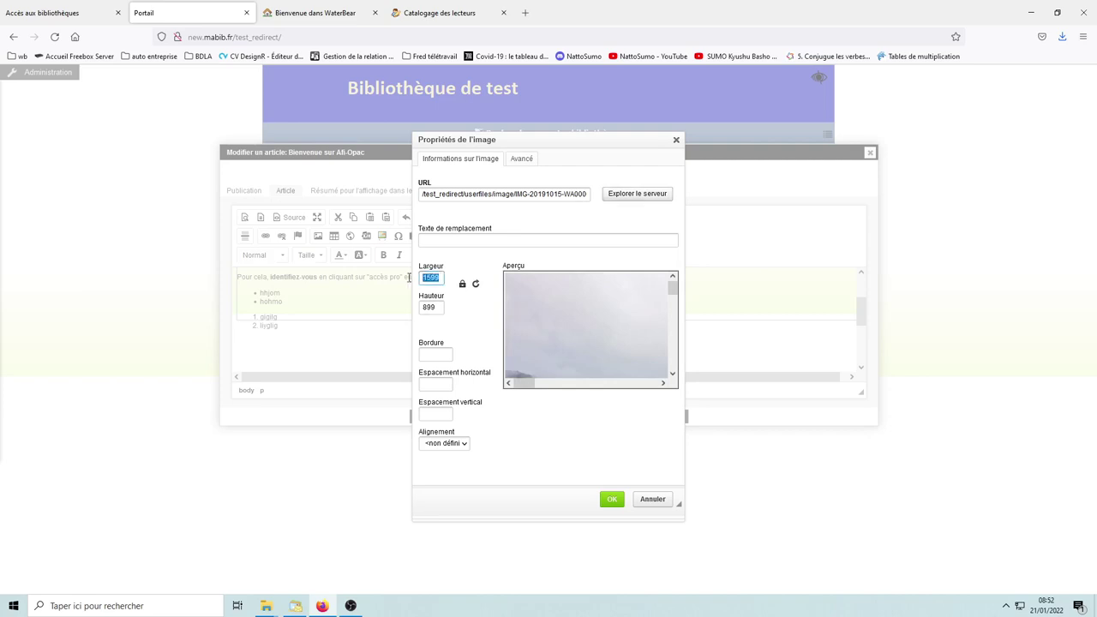
type("500")
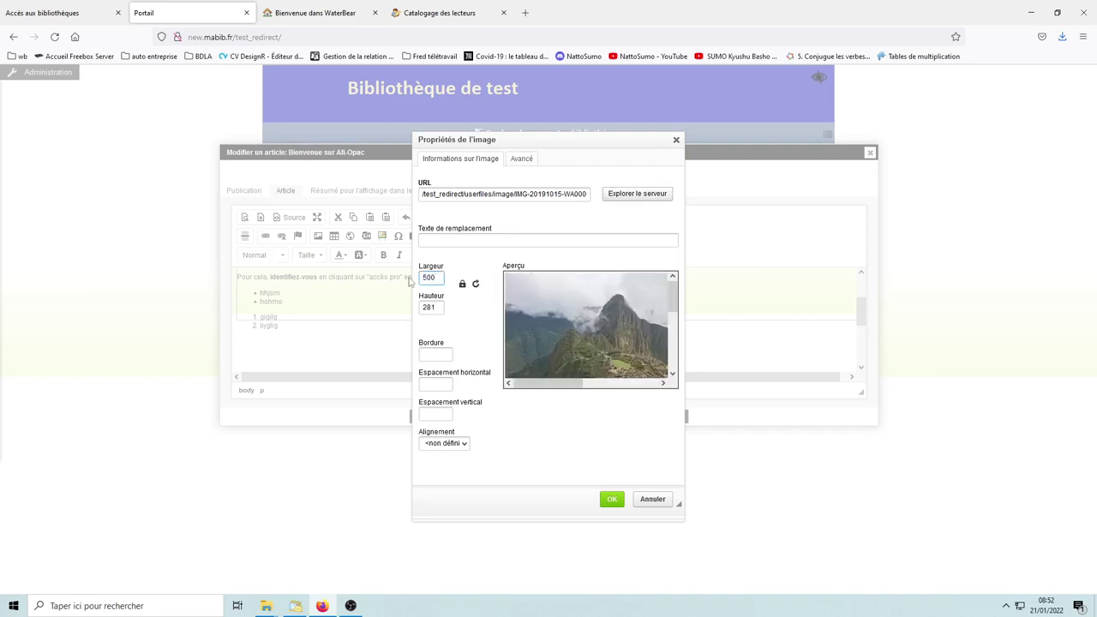
left_click(467, 269)
left_click_drag(438, 277, 405, 278)
type("600")
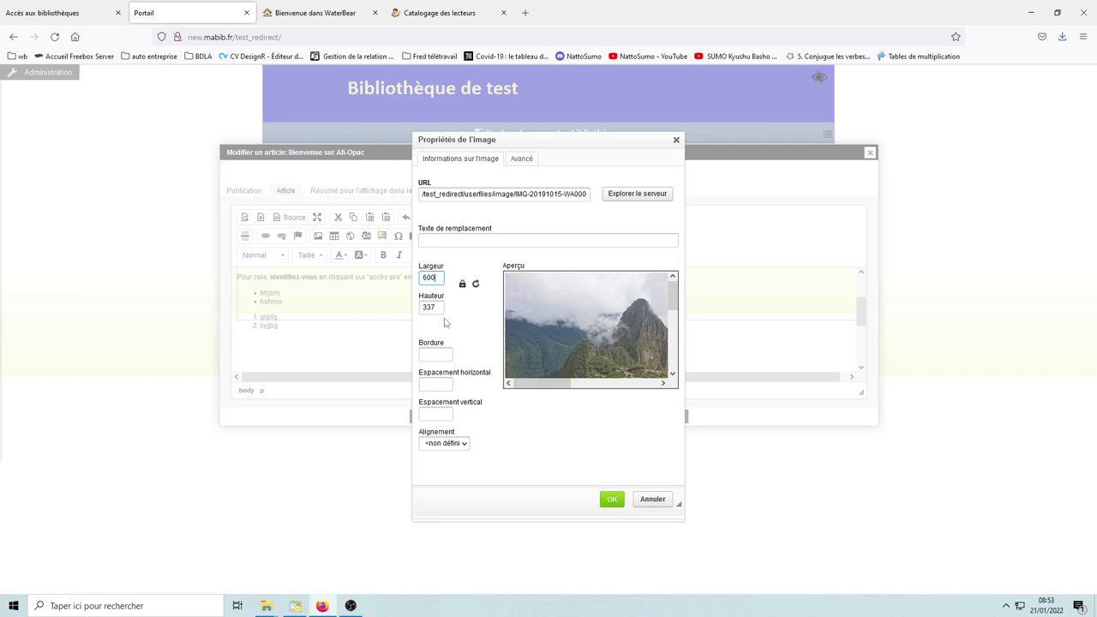
left_click(462, 285)
left_click(612, 501)
left_click_drag(860, 327, 864, 342)
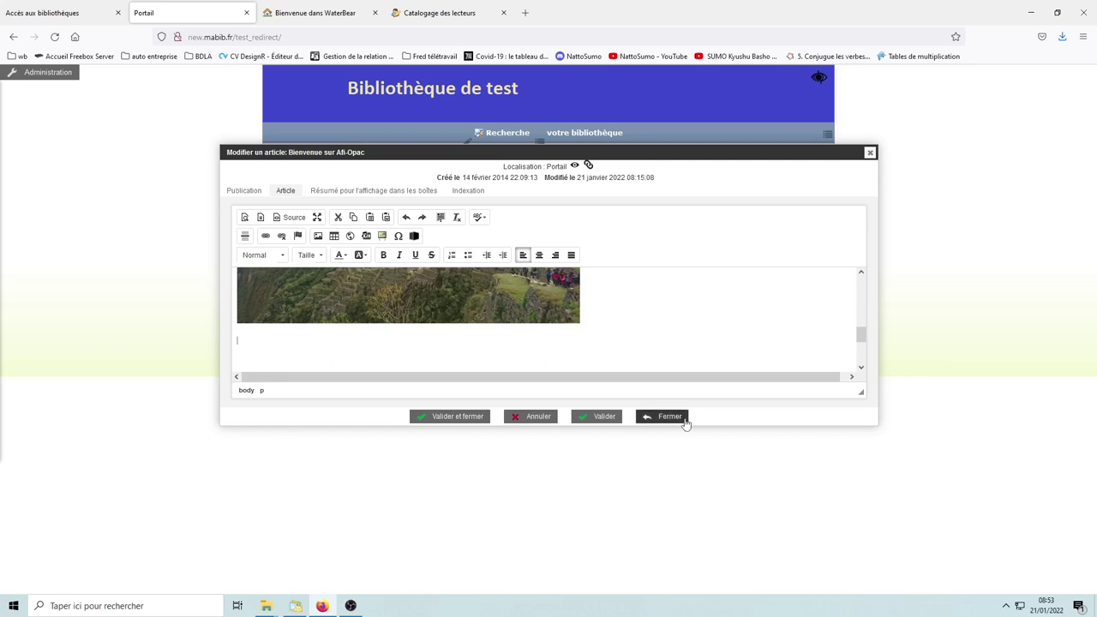
Step: Type 'voici un lien hypertexte' below the image and select the line
type("voici un lien hypertexte")
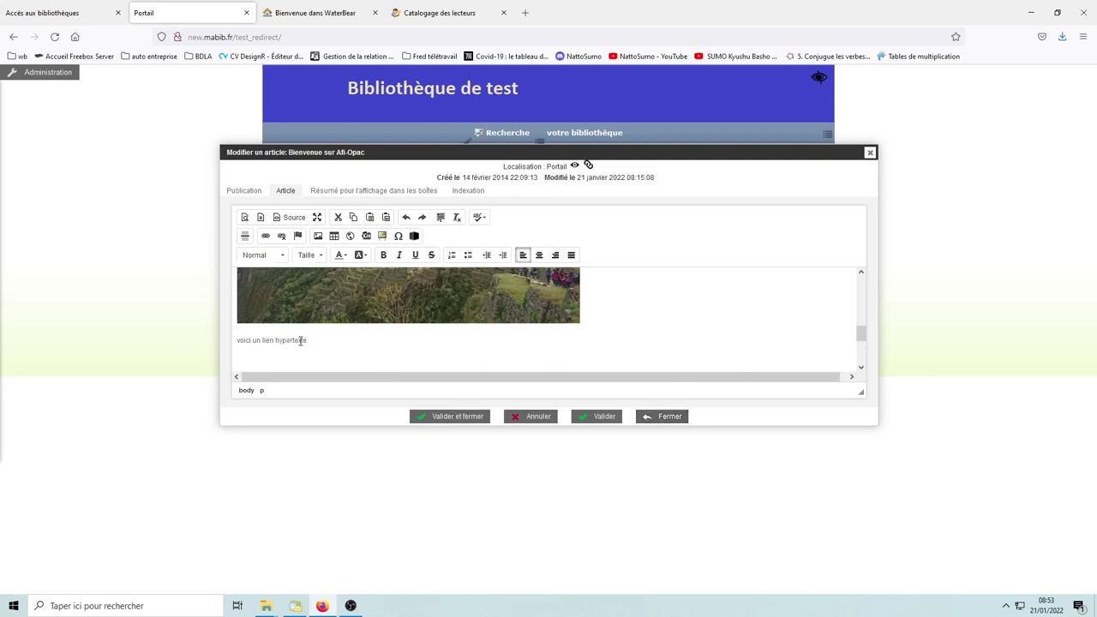
left_click_drag(308, 340, 237, 343)
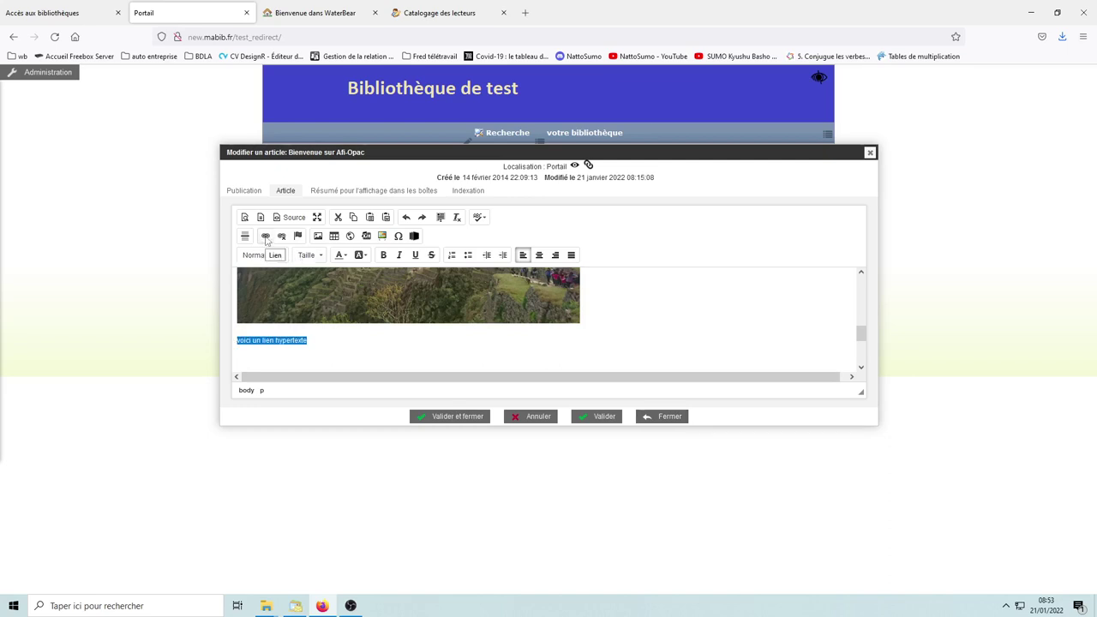
left_click(266, 236)
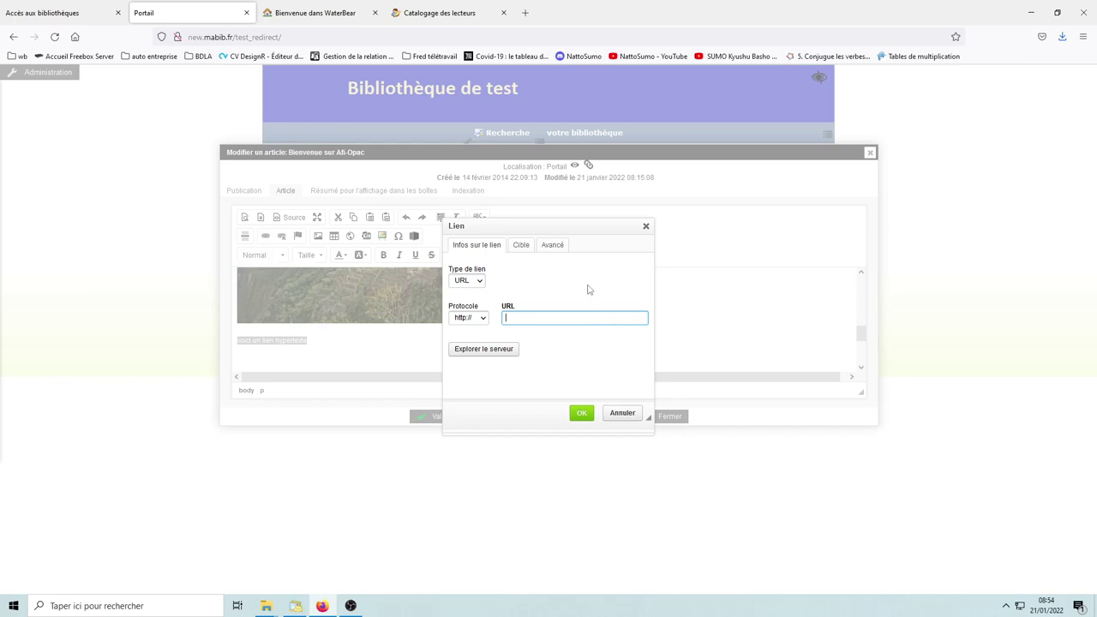
type("www.toto.fr")
left_click(582, 414)
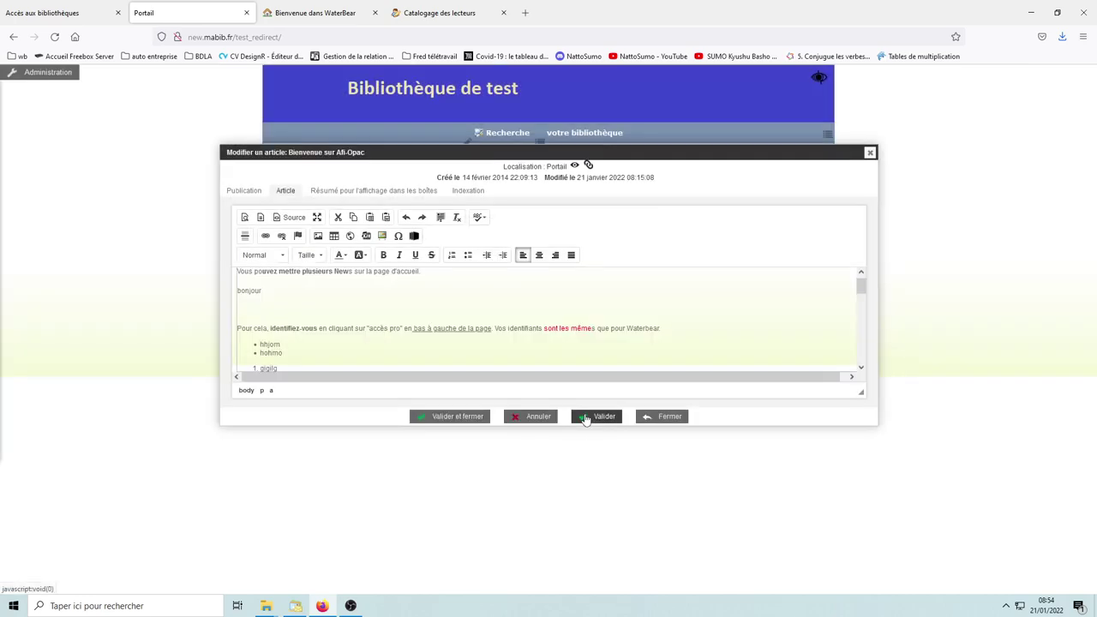
left_click_drag(860, 287, 846, 343)
left_click(275, 302)
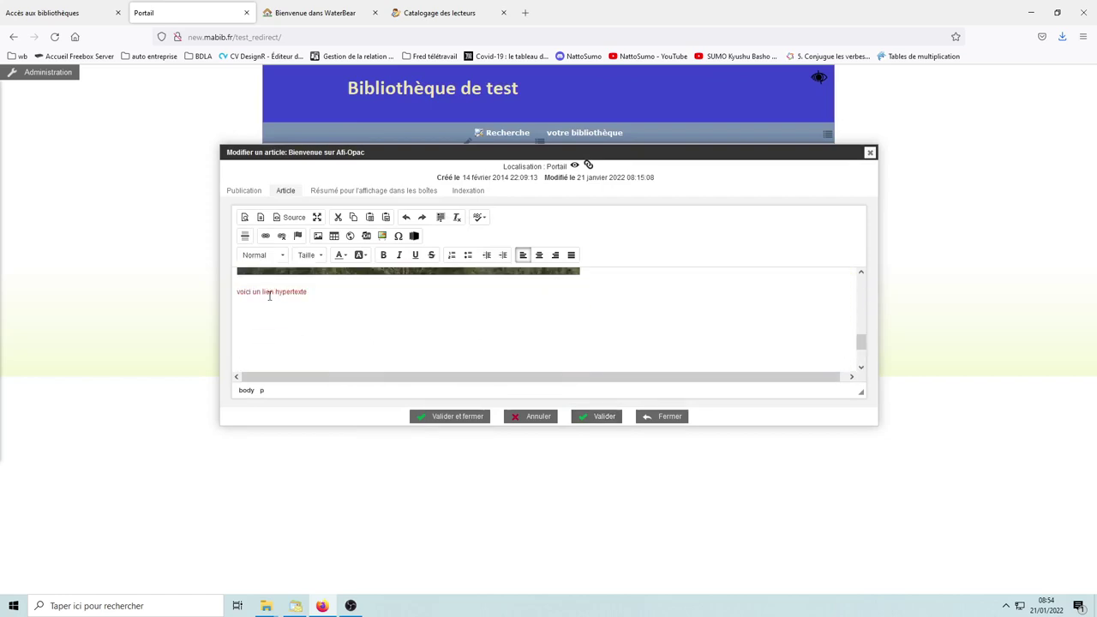
Step: Type 'Télécharger la plaquette' below the link, select it and bring up the Lien dialog
left_click(246, 324)
type("rger la plaquette")
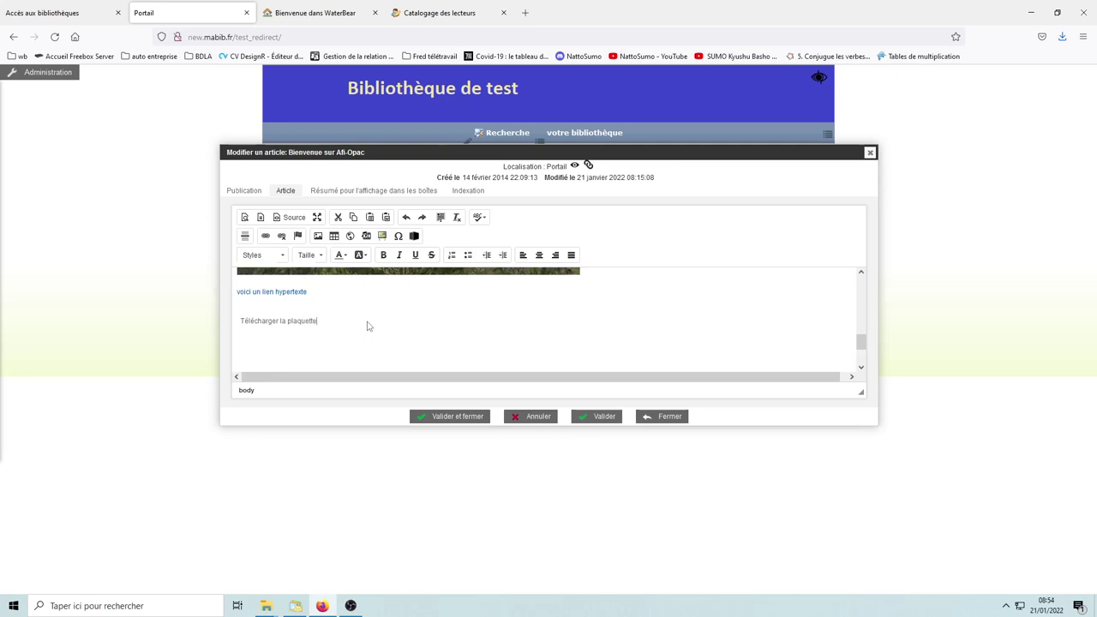
left_click_drag(317, 320, 241, 321)
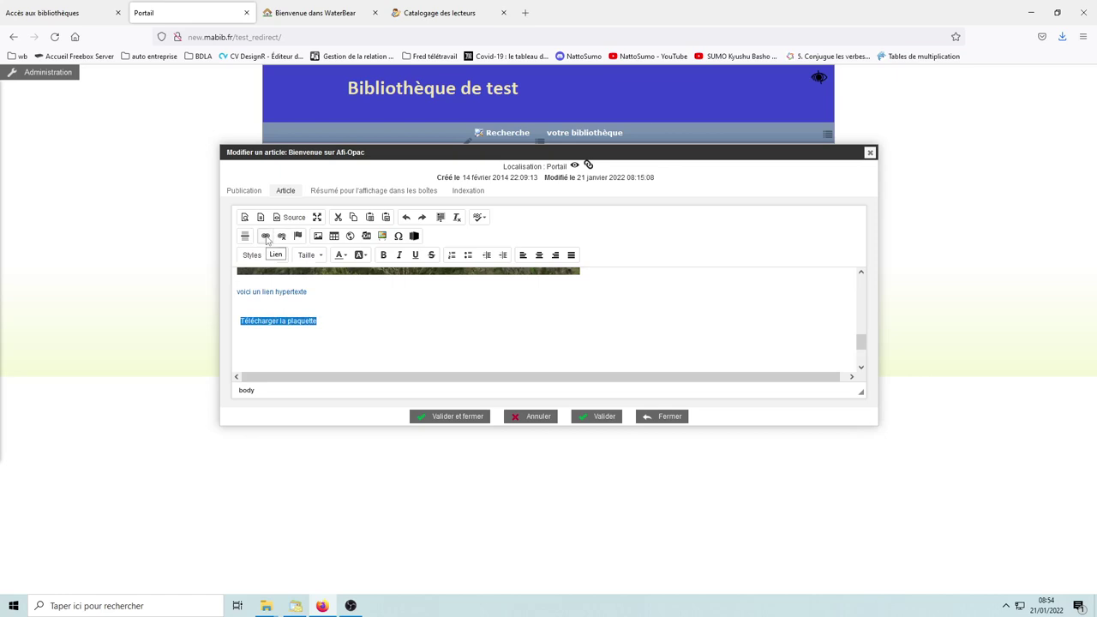
left_click(265, 237)
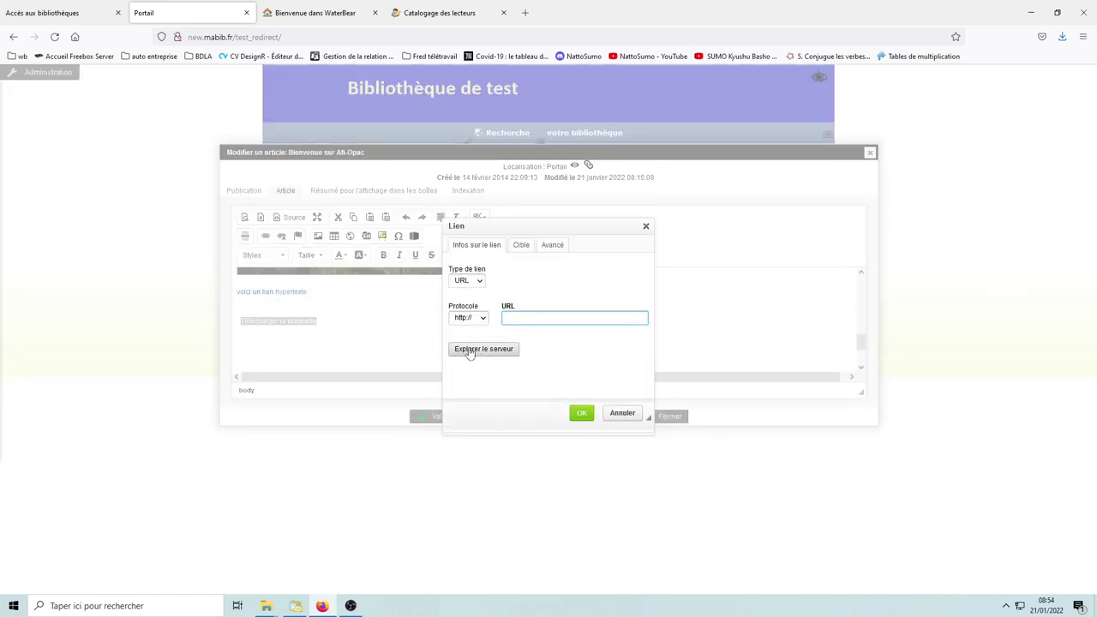
Step: Try uploading the C03A04 wave-propagation PDF to userfiles/file and dismiss the filename rejection
left_click(496, 352)
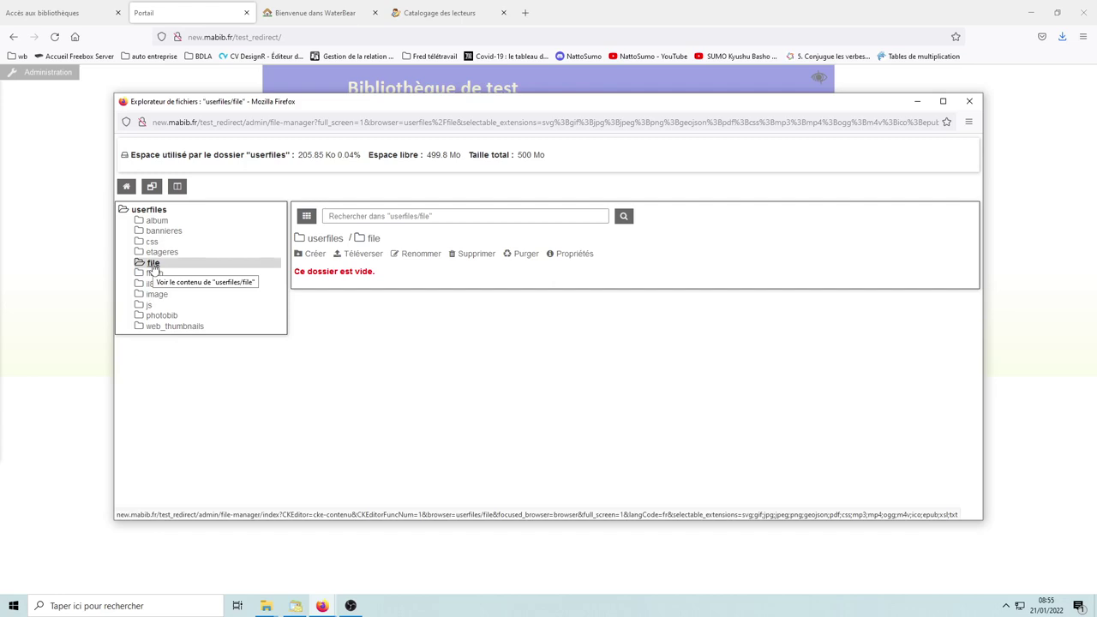
left_click(364, 257)
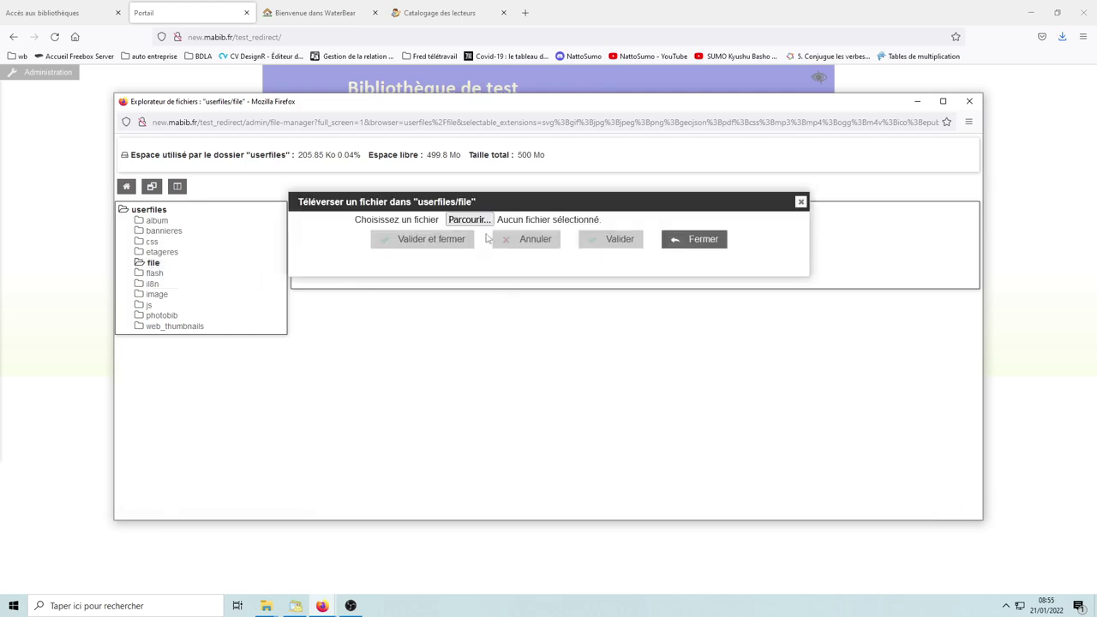
left_click(476, 221)
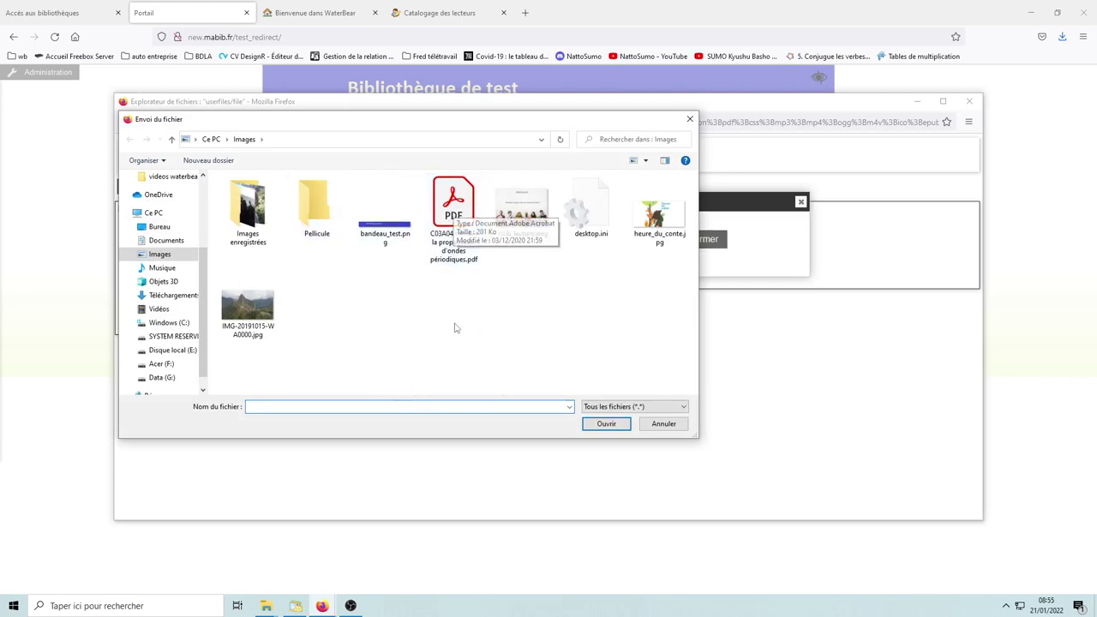
left_click(463, 212)
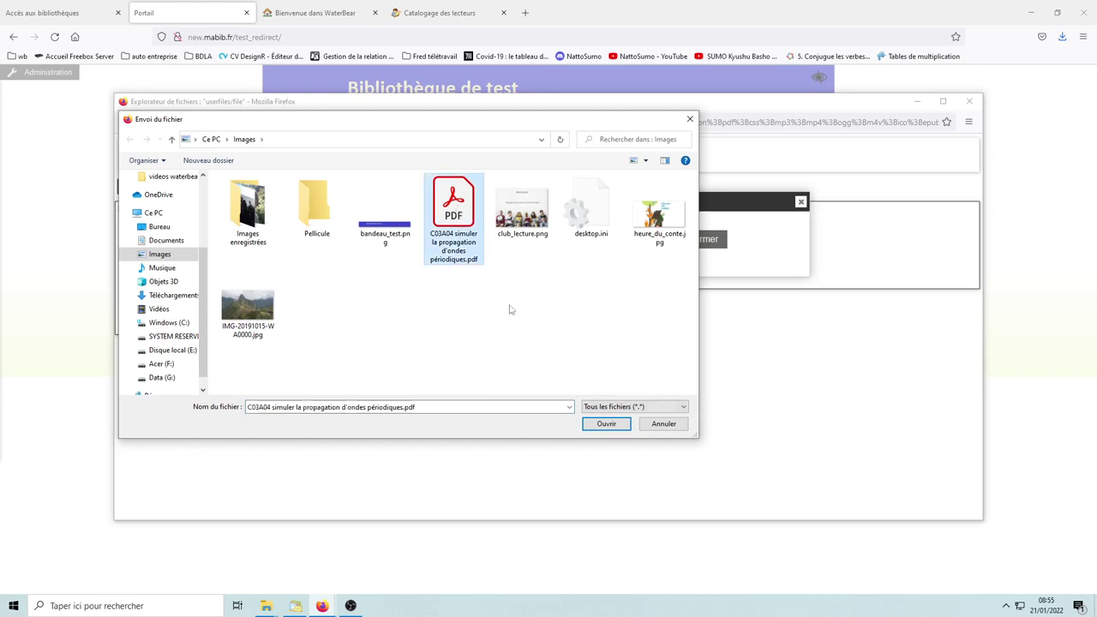
left_click(607, 423)
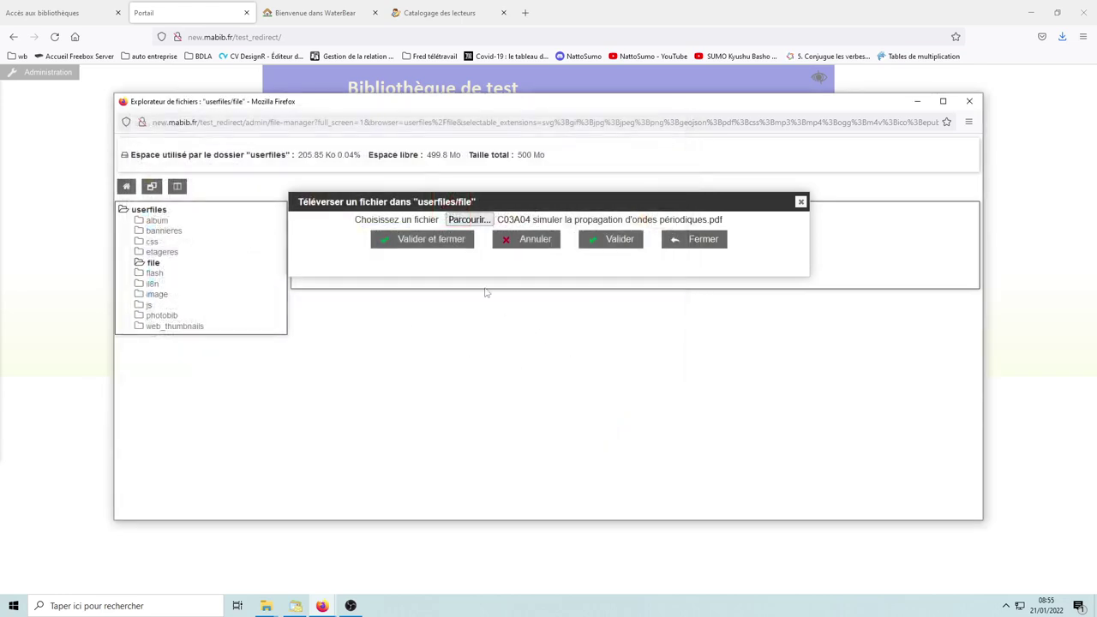
left_click(440, 244)
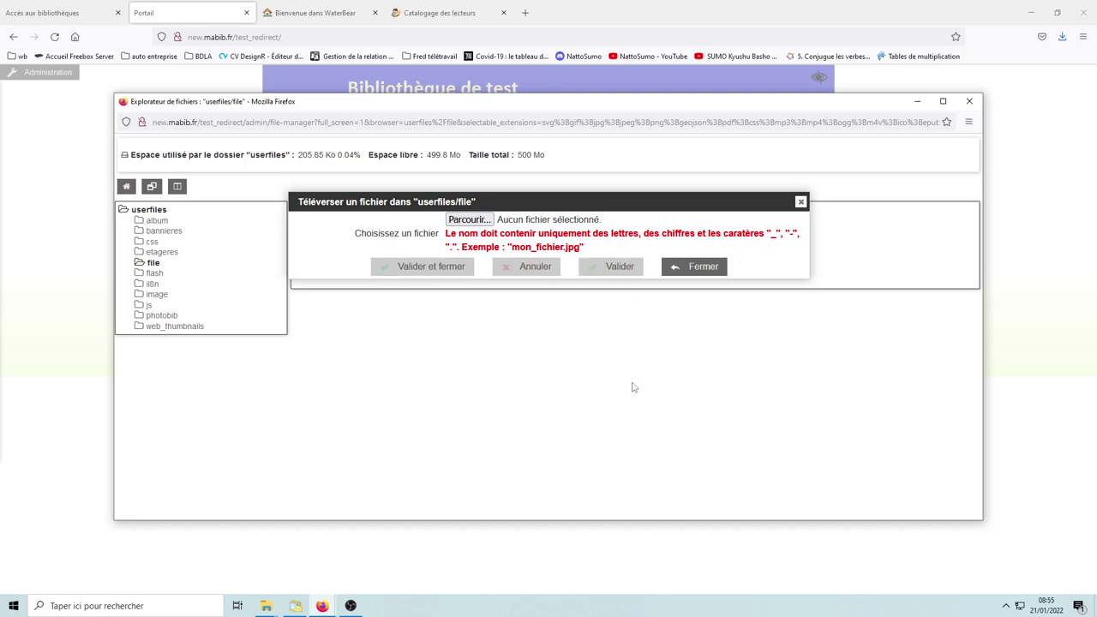
key("Escape")
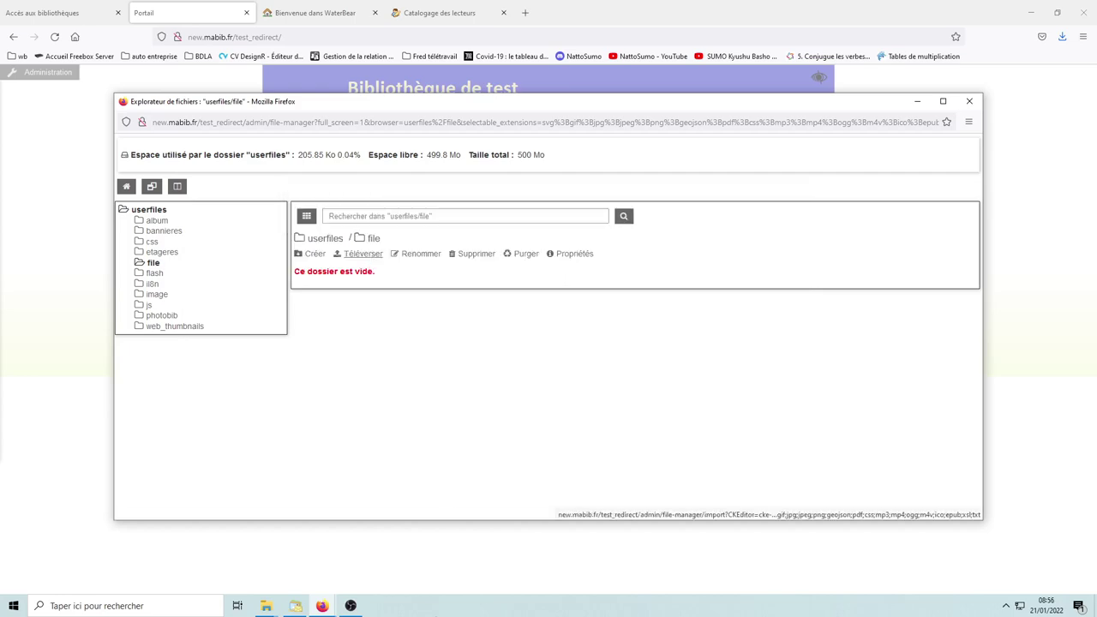
Step: Upload plaquette.pdf to userfiles/file and select it as the link's URL
left_click(351, 607)
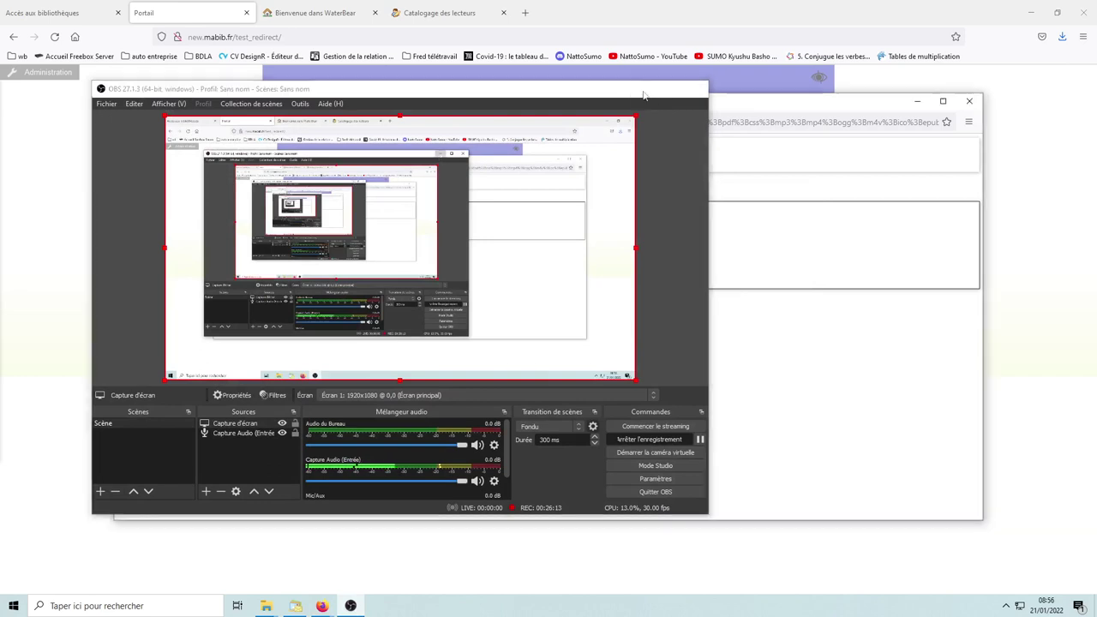
left_click(643, 89)
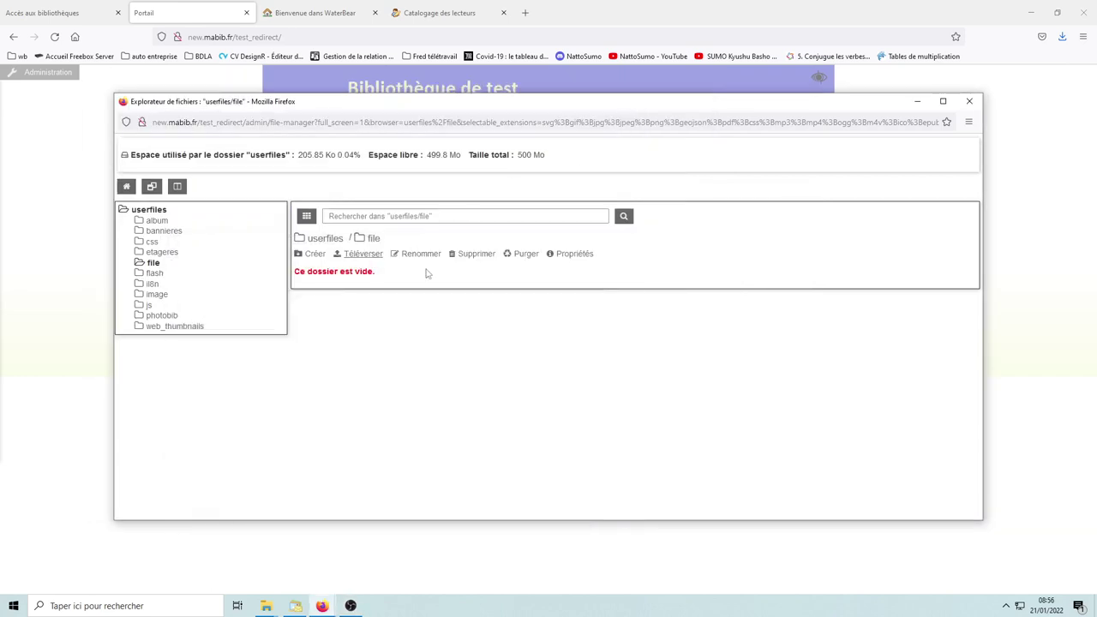
left_click(363, 256)
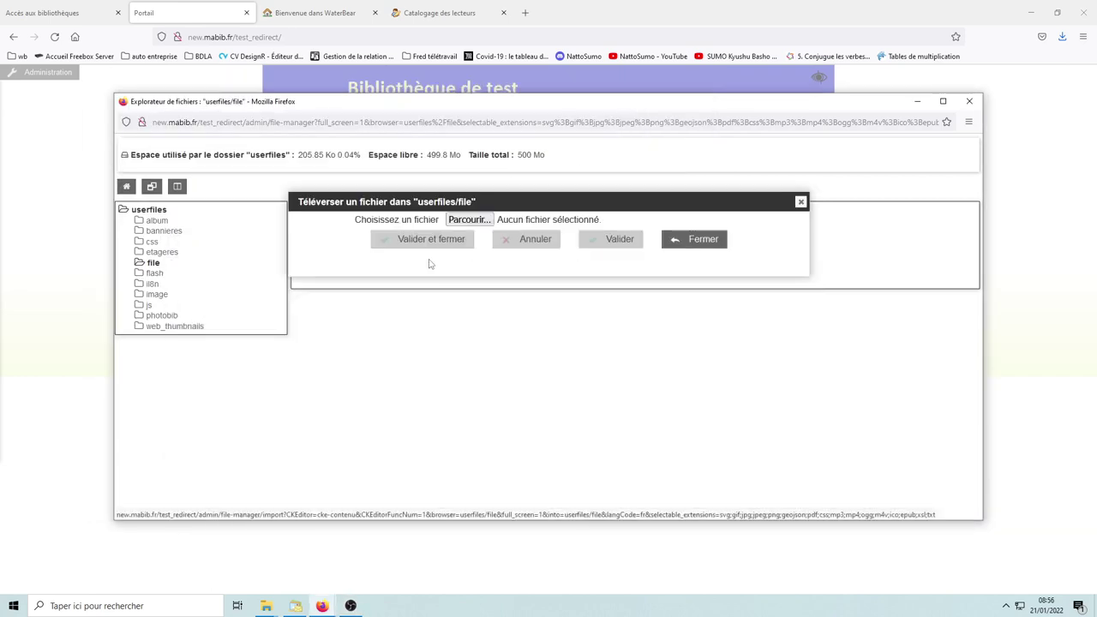
left_click(471, 220)
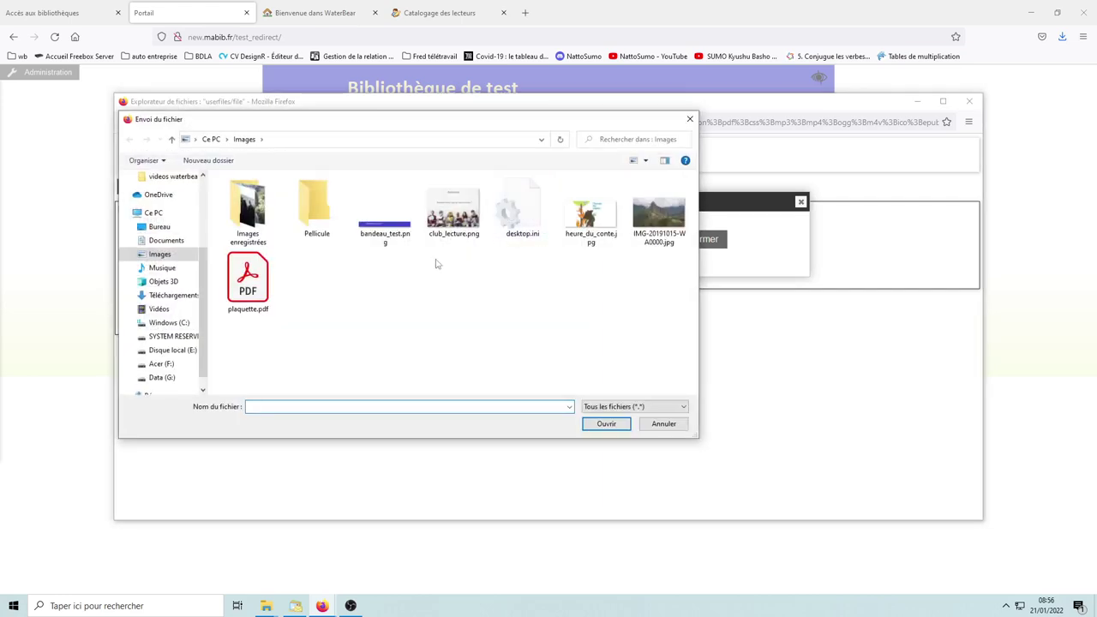
left_click(257, 289)
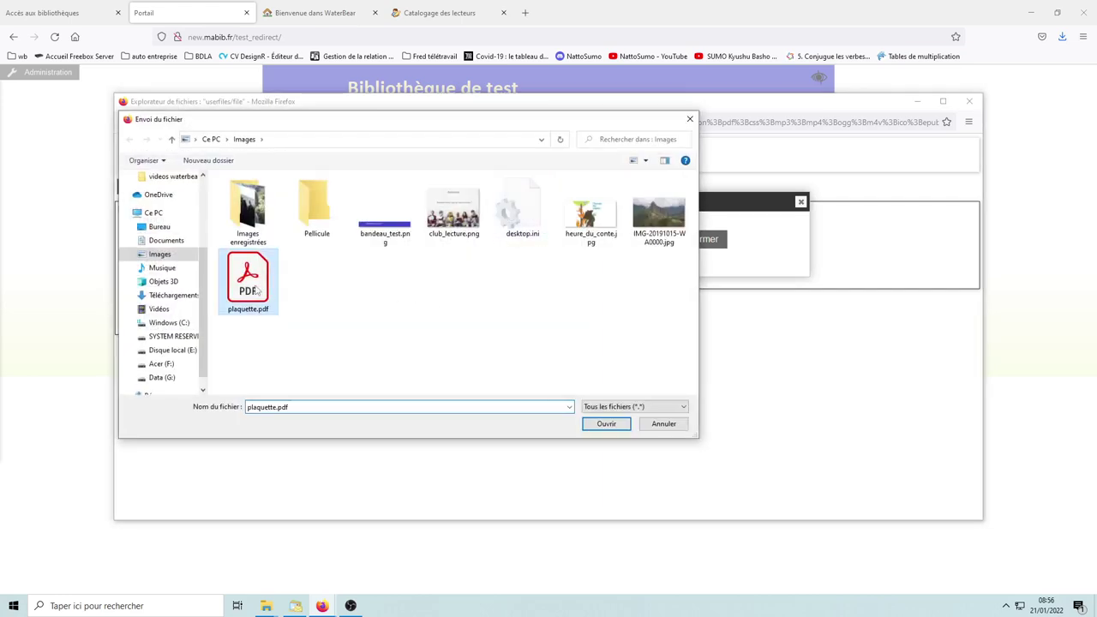
left_click(607, 426)
left_click(439, 245)
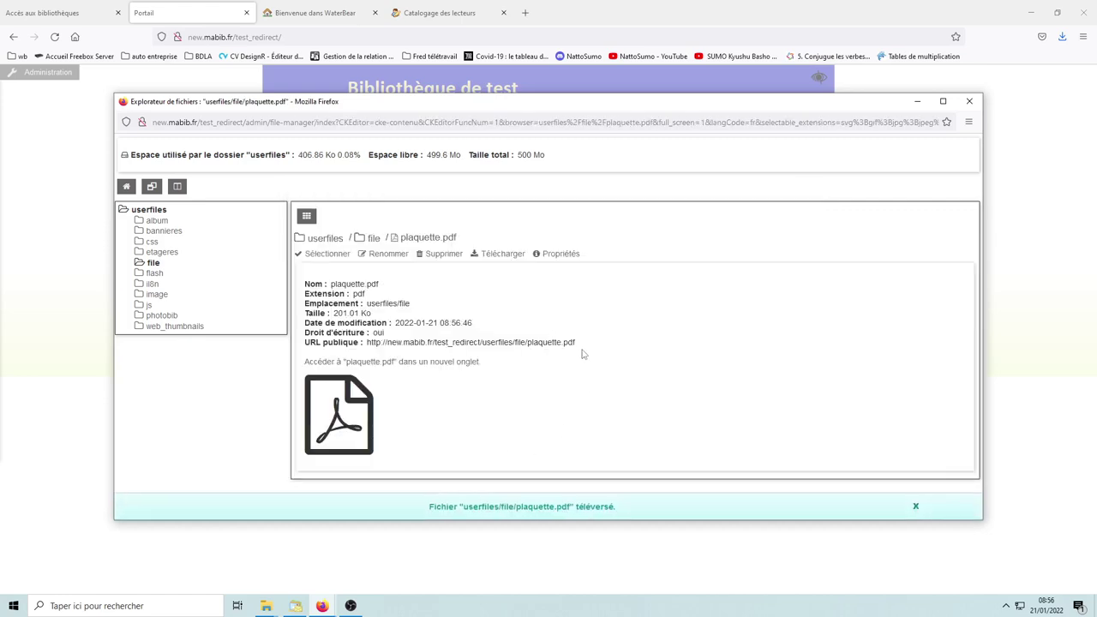
left_click(326, 254)
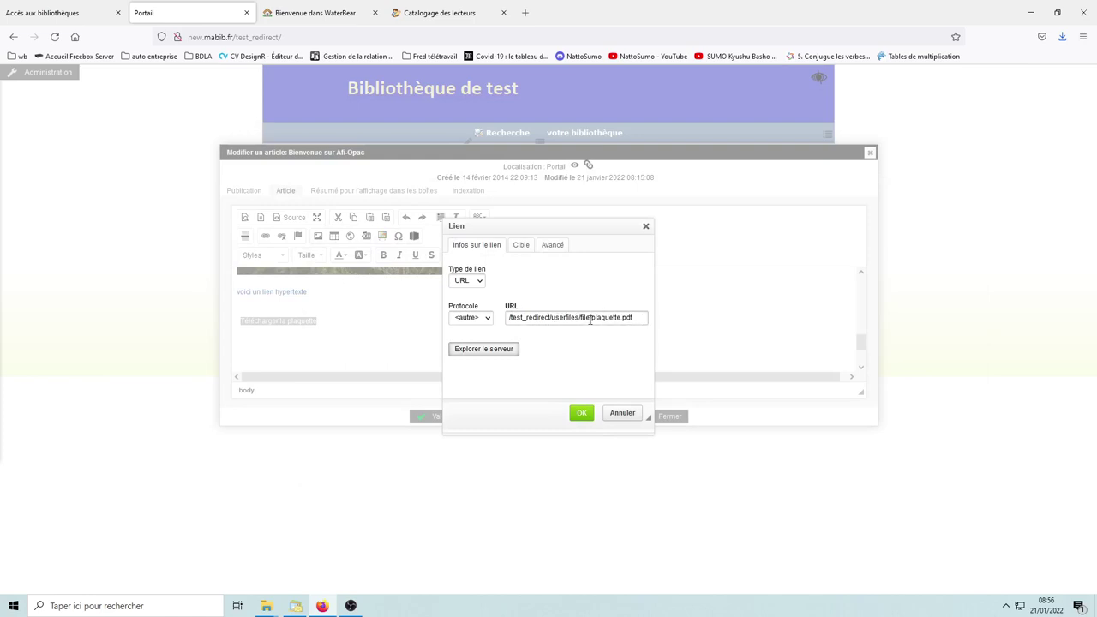
Step: Confirm the plaquette.pdf link and save the welcome article
left_click(581, 413)
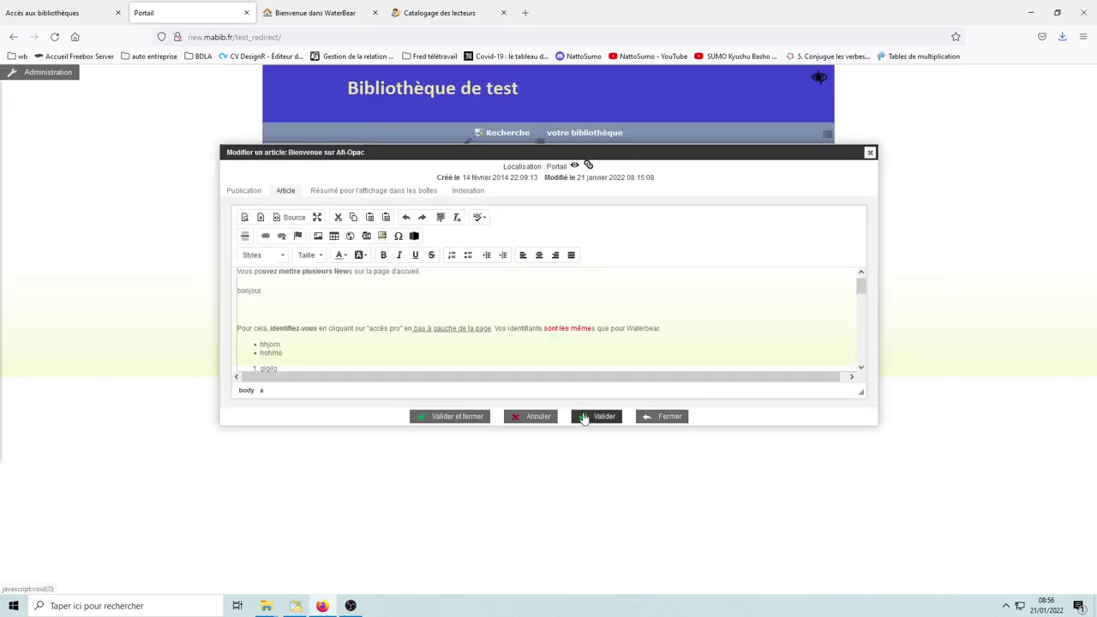
left_click_drag(868, 295, 591, 343)
left_click(339, 339)
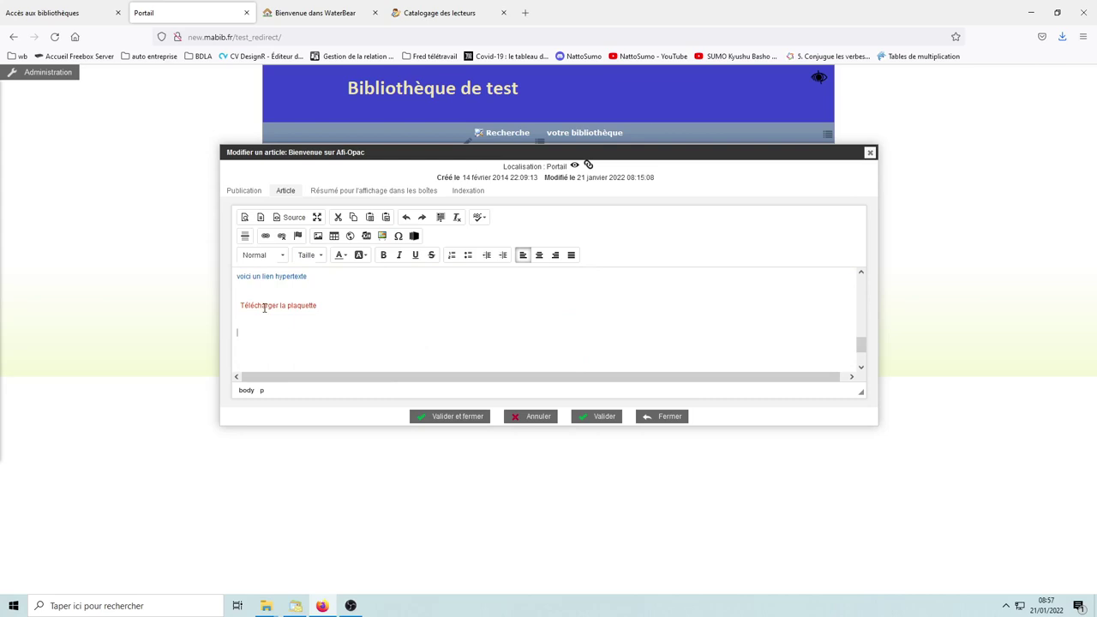
left_click_drag(861, 345, 862, 326)
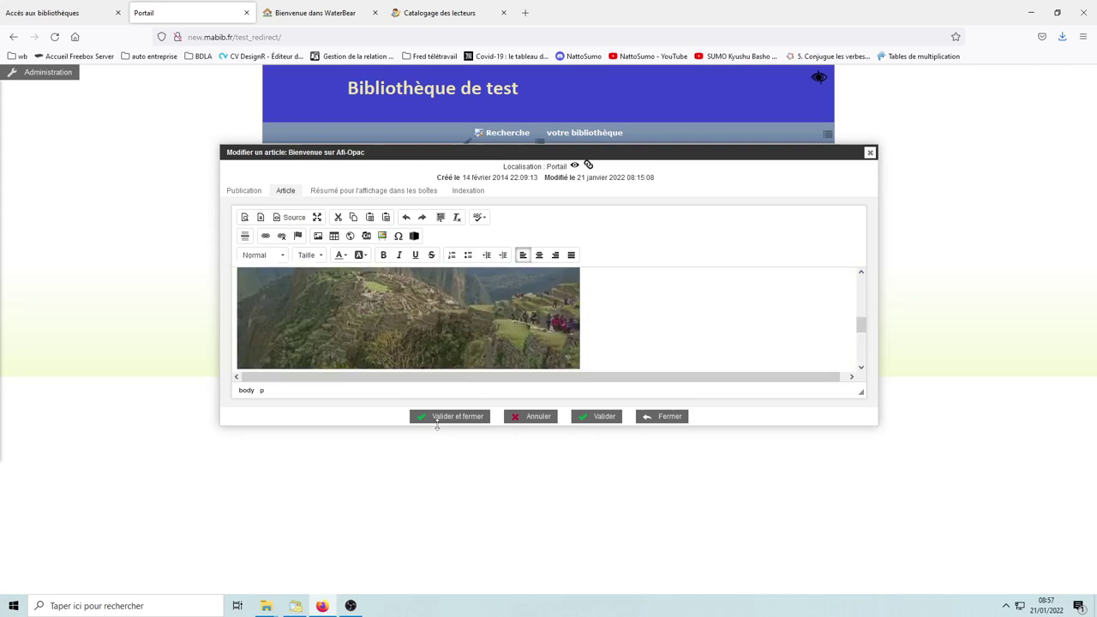
left_click(454, 417)
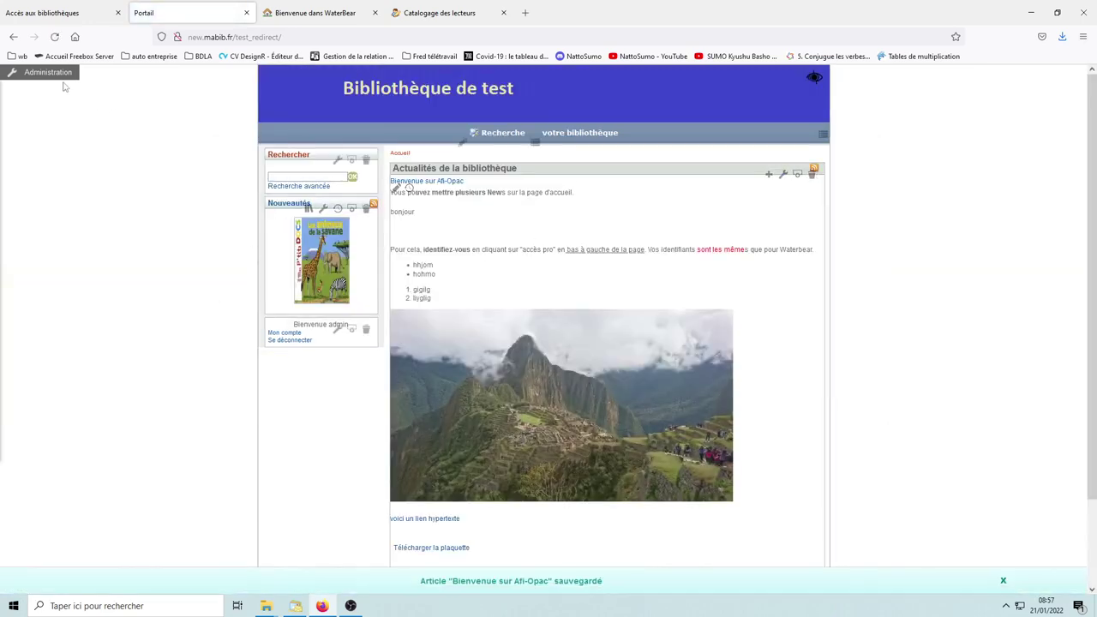
Step: Turn off 'Afficher les icones d'administration' in the Administration panel
left_click(54, 73)
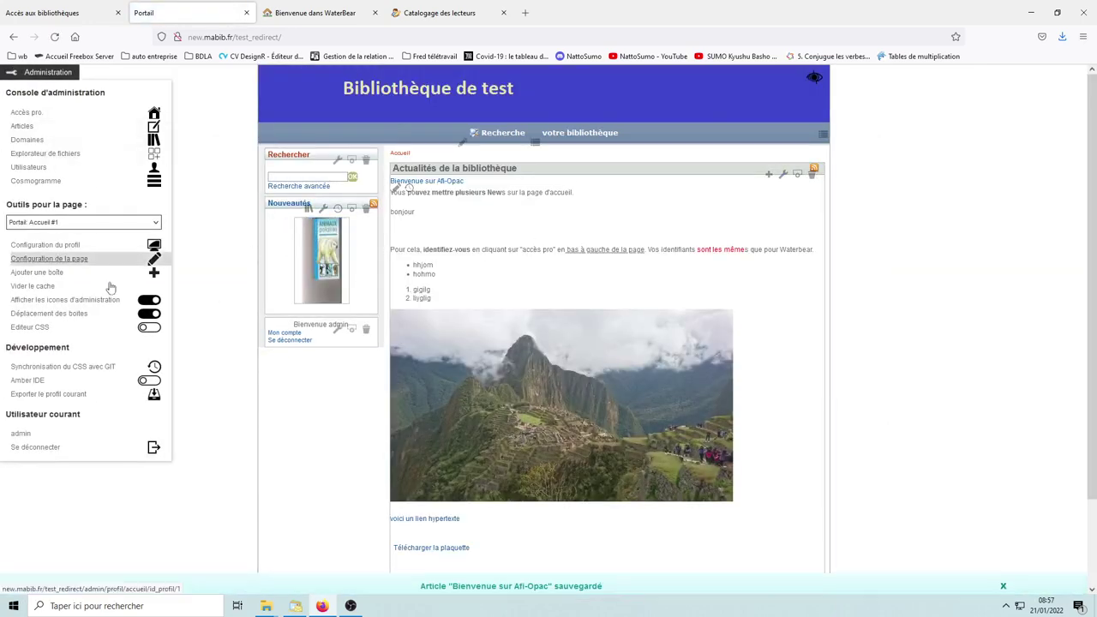
left_click(150, 302)
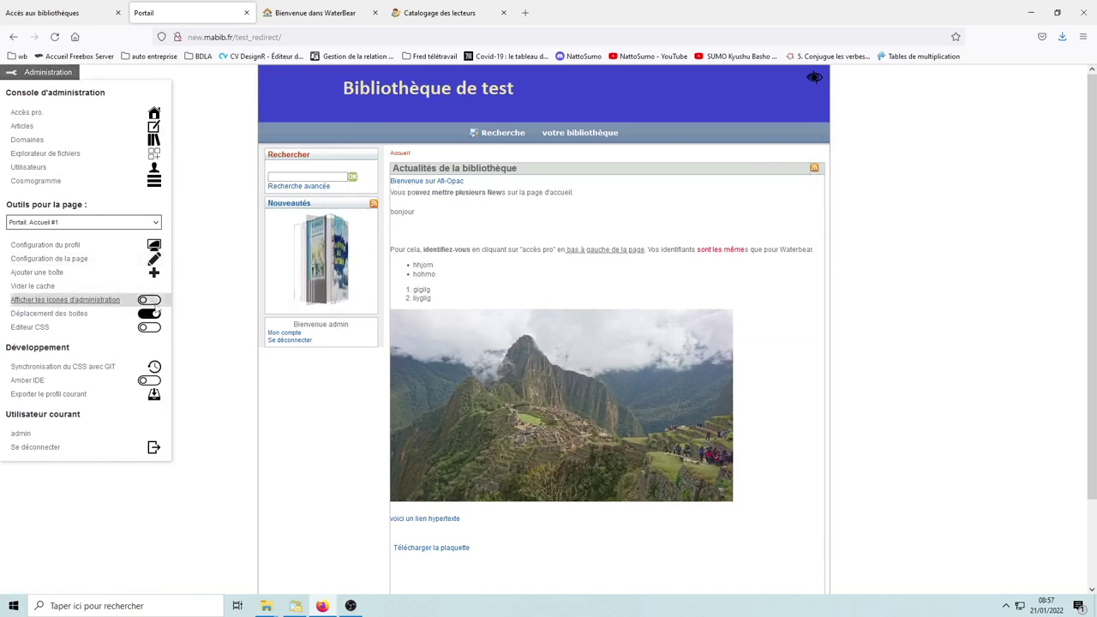
left_click(29, 73)
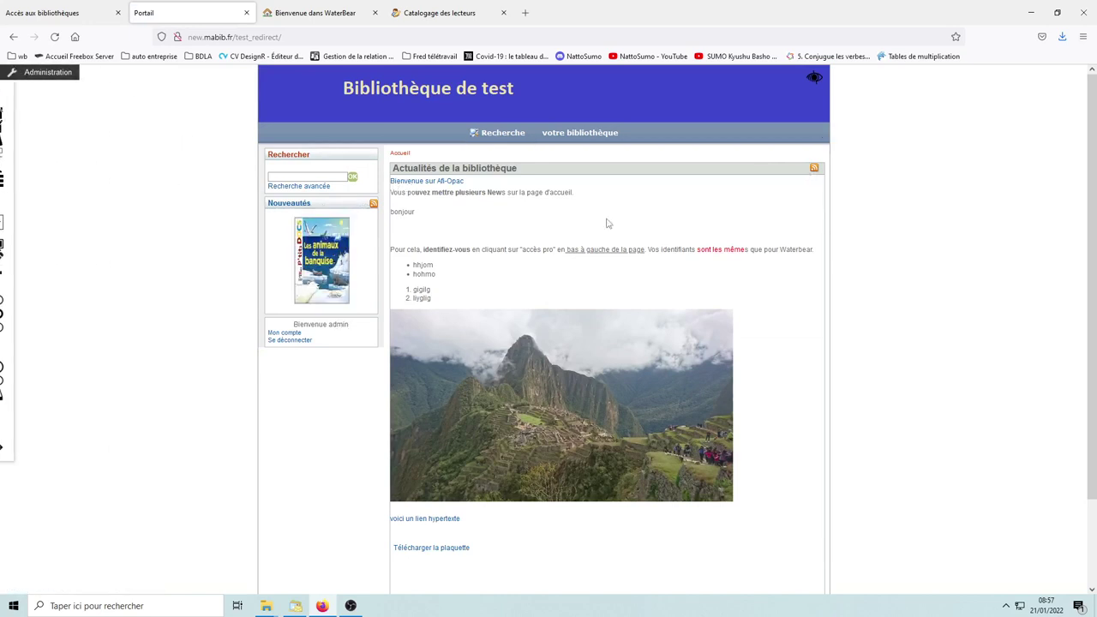
Step: Test the 'Télécharger la plaquette' link, then cancel opening plaquette.pdf
scroll(790, 386, "down", 3)
scroll(596, 336, "up", 3)
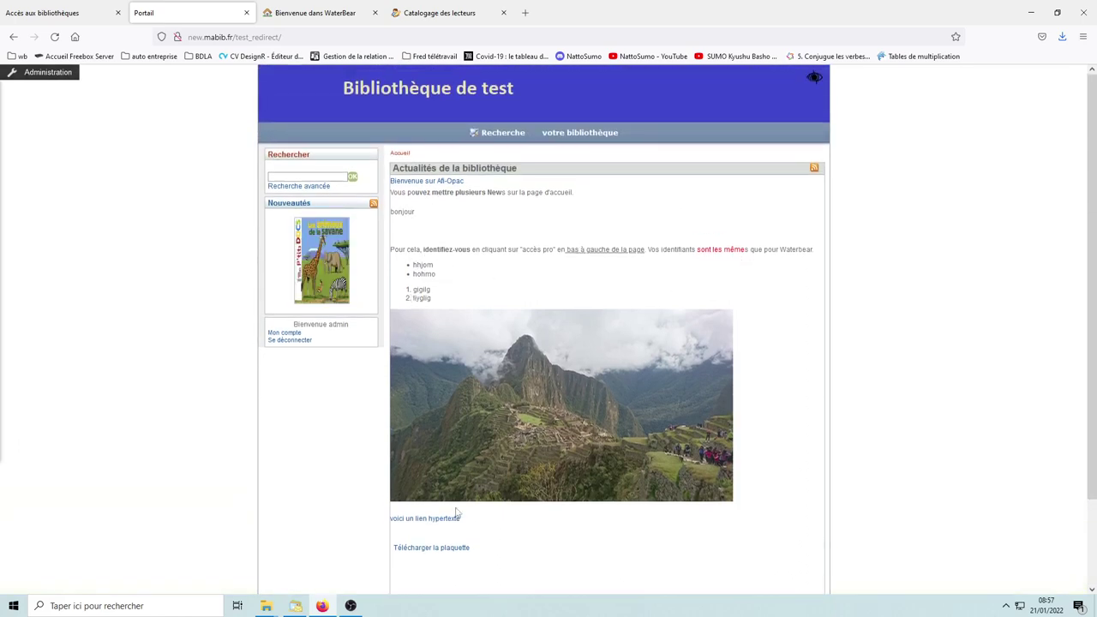
left_click(433, 553)
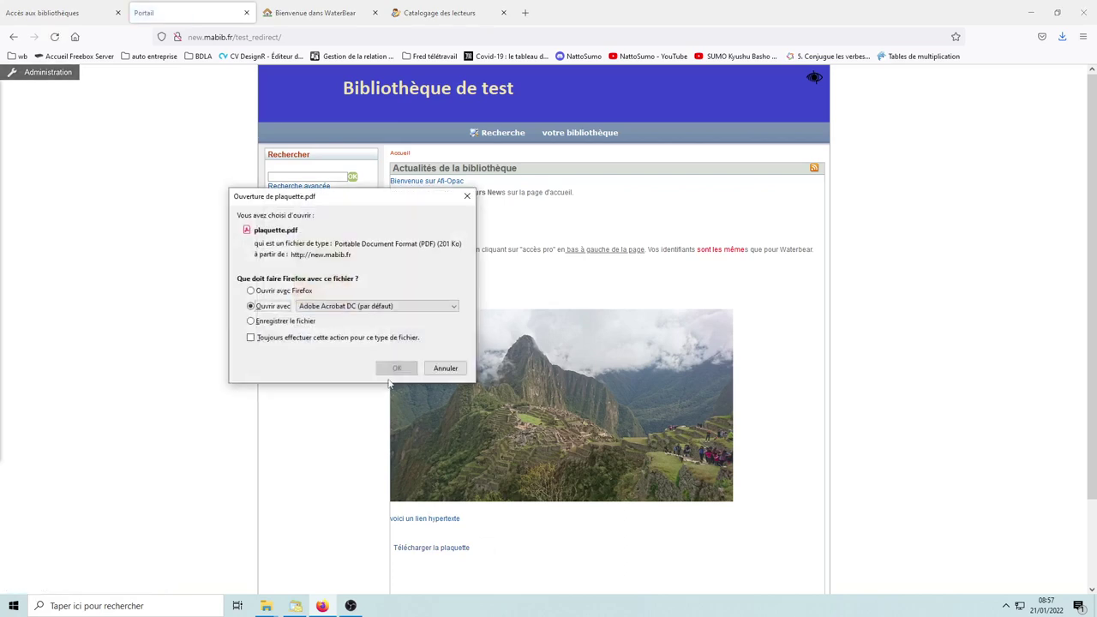
left_click(448, 369)
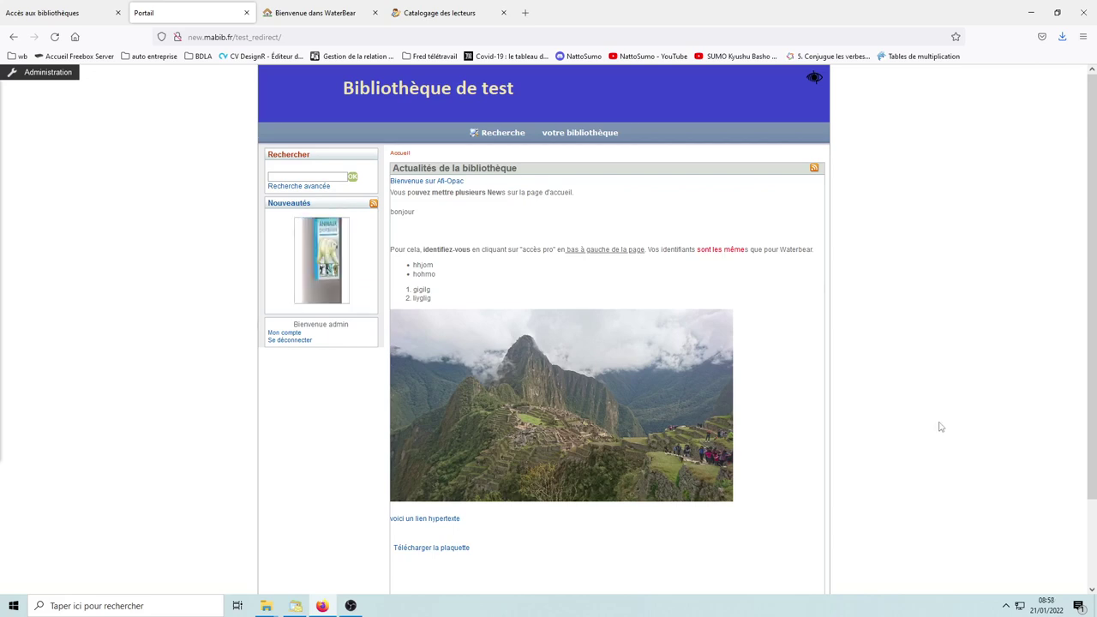
Step: Switch 'Afficher les icones d'administration' back on in the Administration panel
mouse_move(580, 134)
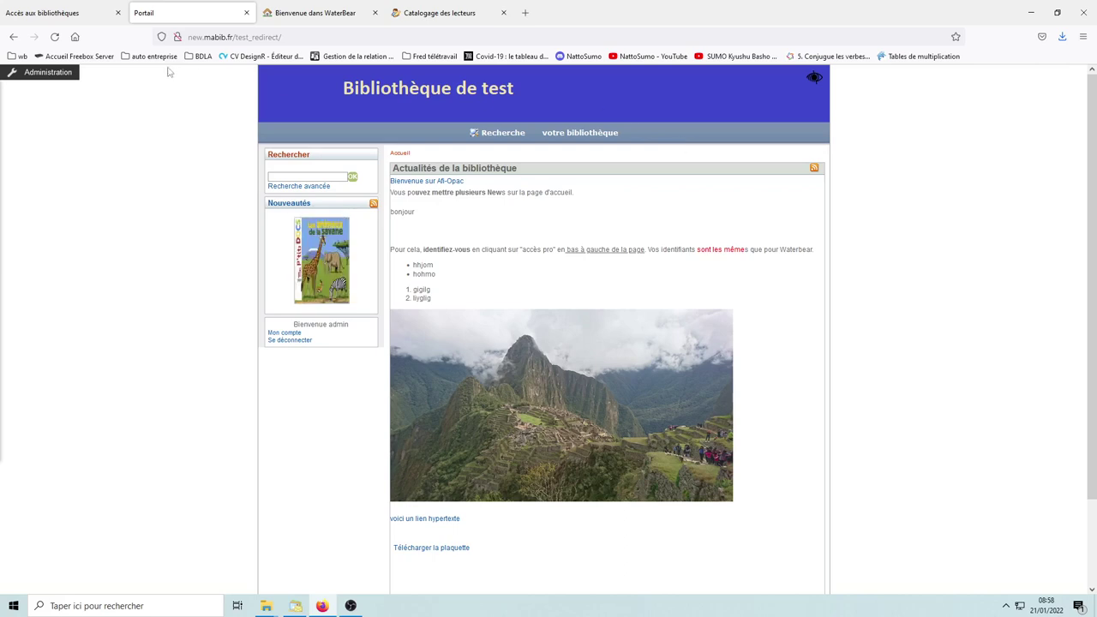
left_click(44, 74)
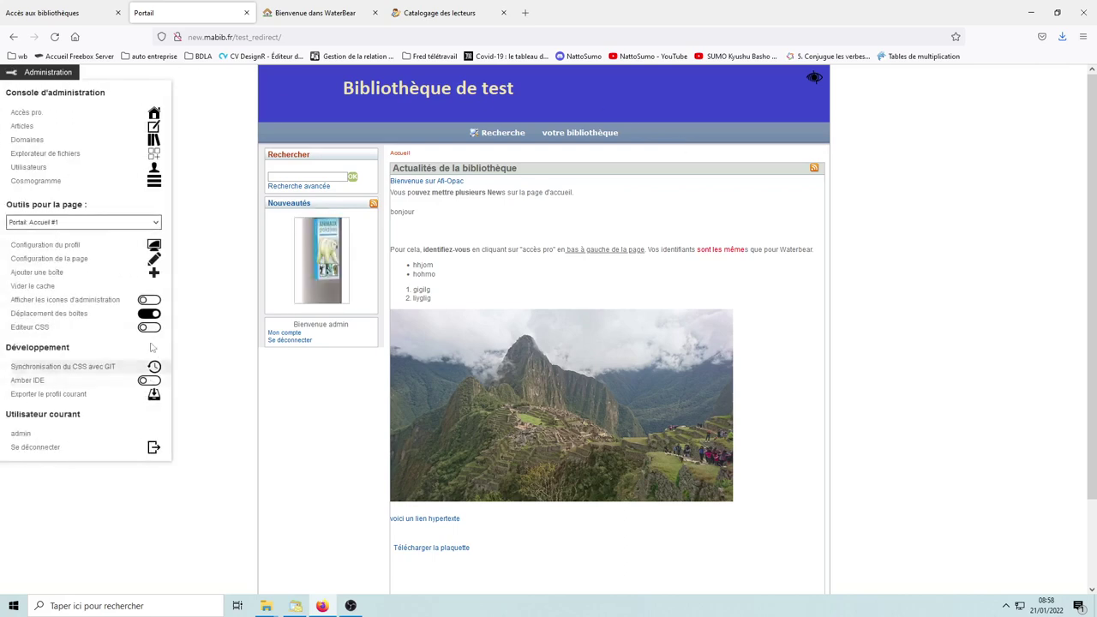
left_click(149, 301)
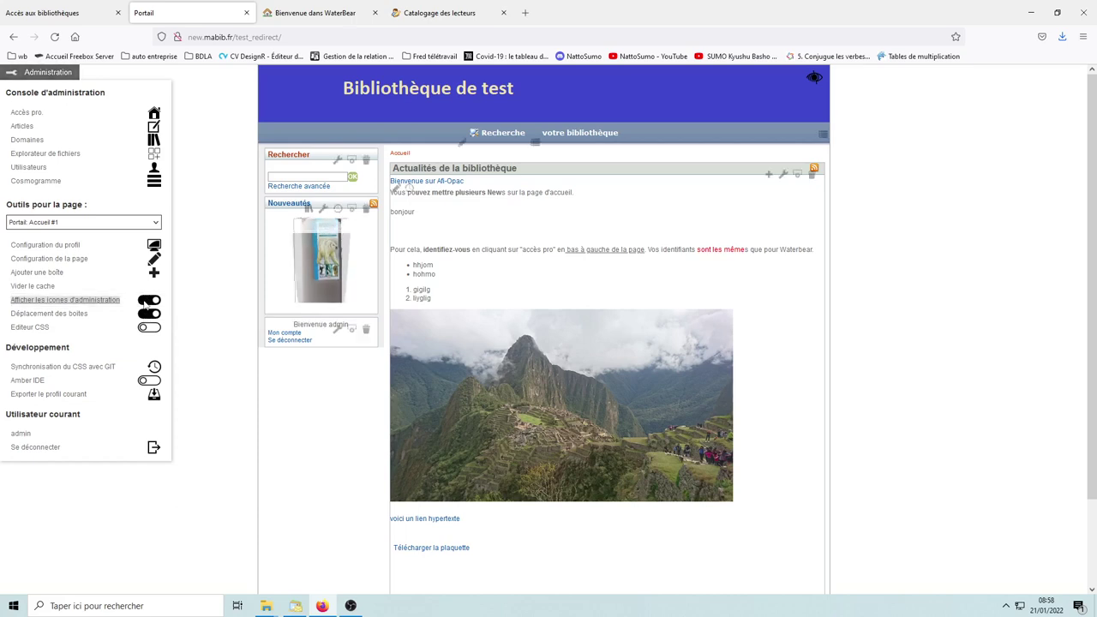
left_click(37, 73)
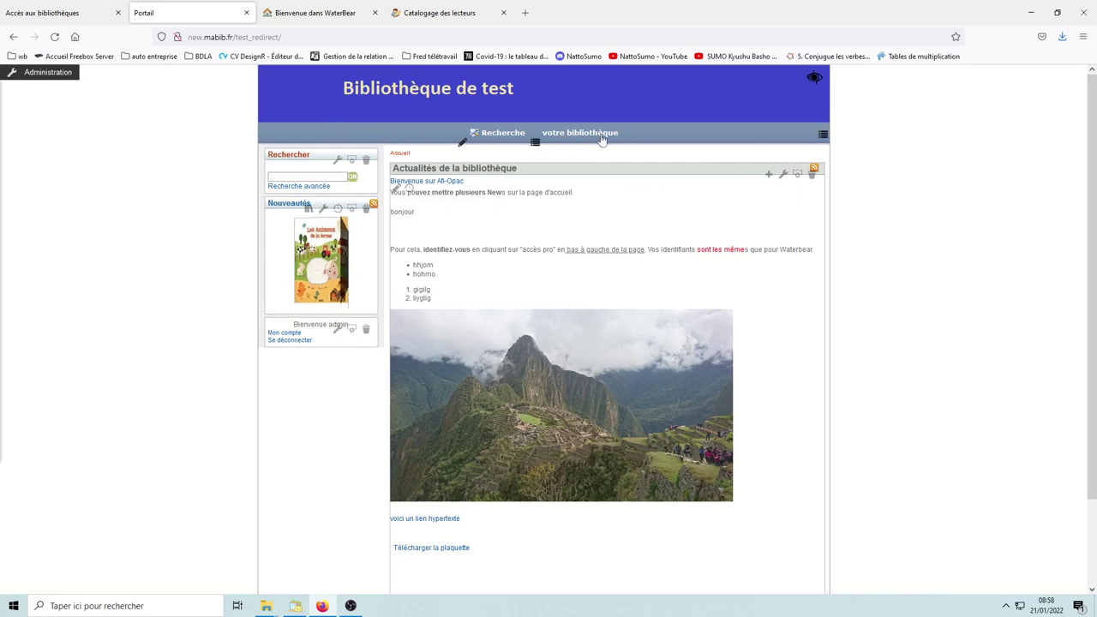
Step: Move 'Menu' from Disponibles into Sélectionnés in the Animations menu and save it
left_click(823, 135)
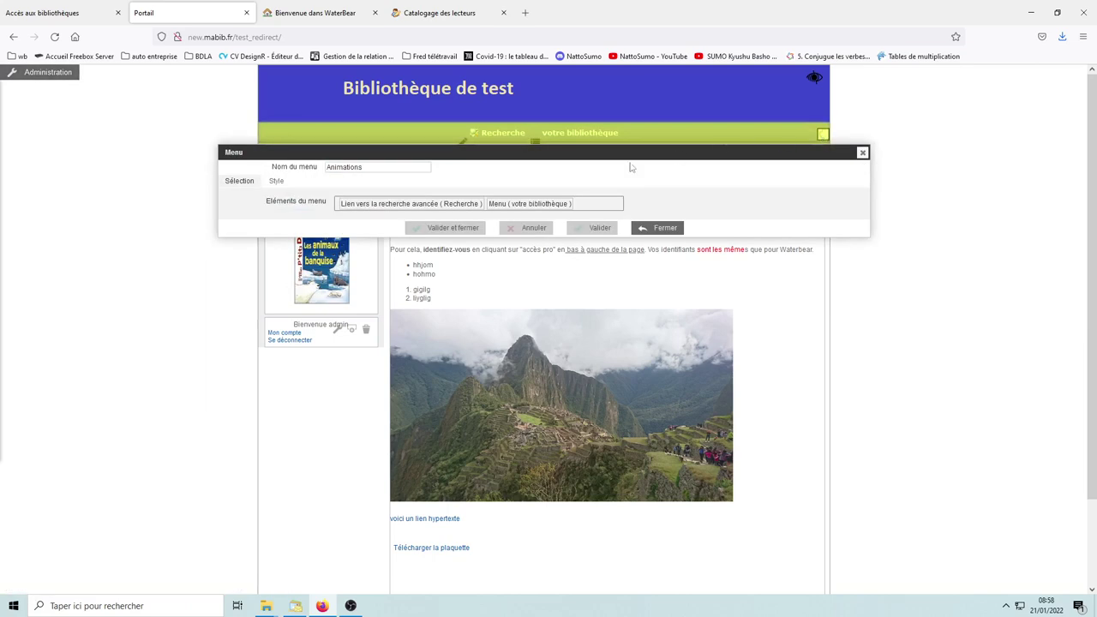
left_click(589, 205)
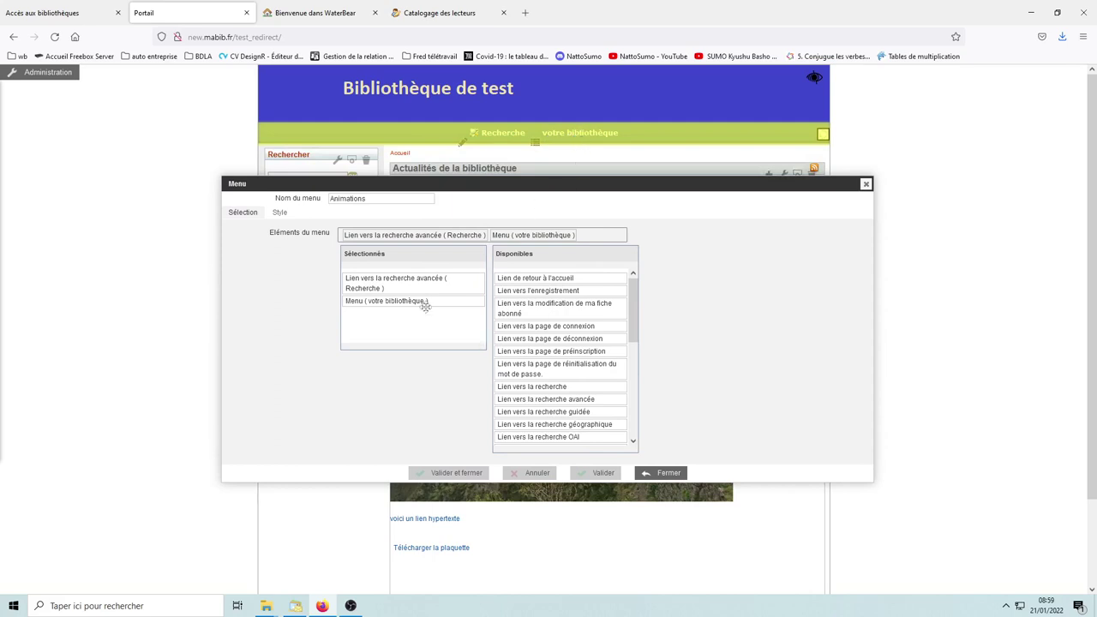
left_click_drag(627, 290, 633, 281)
left_click_drag(633, 296, 637, 283)
left_click_drag(632, 296, 633, 321)
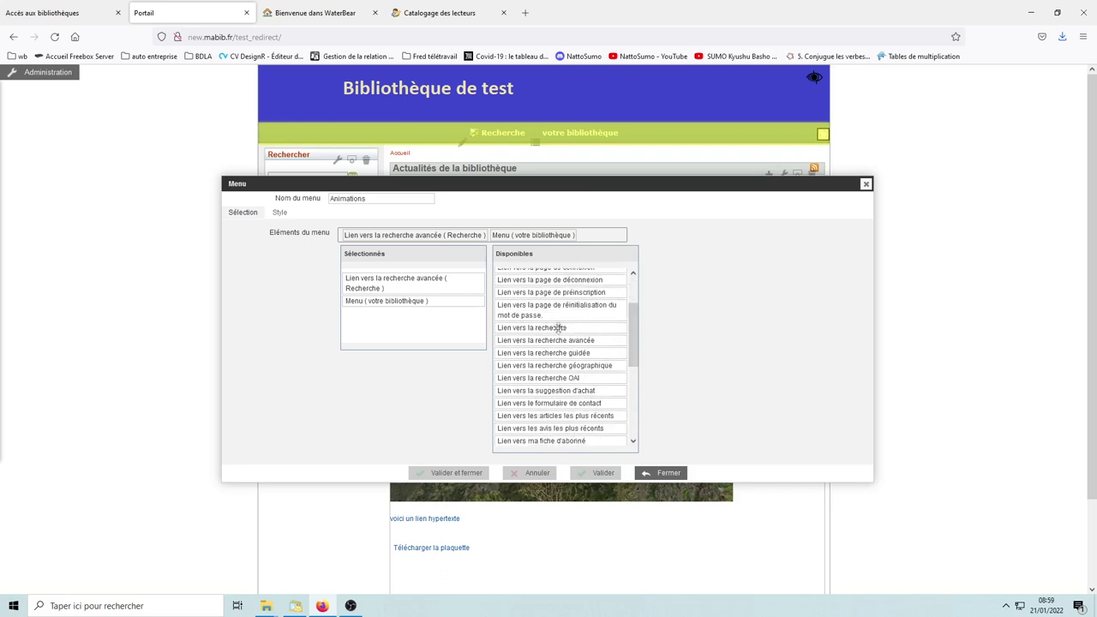
left_click_drag(636, 333, 639, 398)
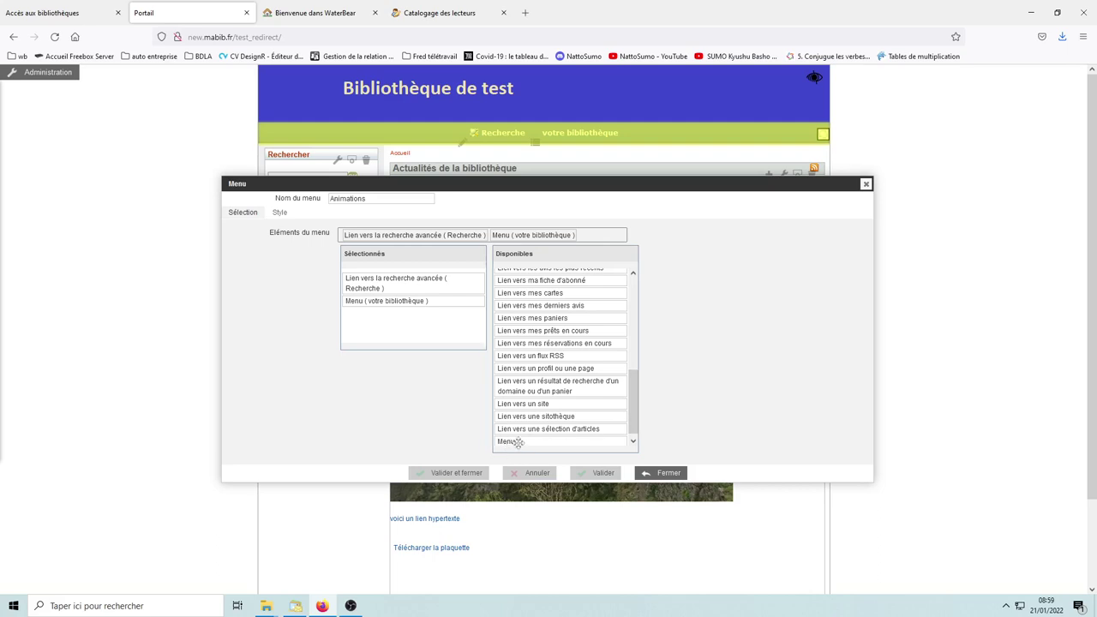
left_click_drag(527, 442, 371, 331)
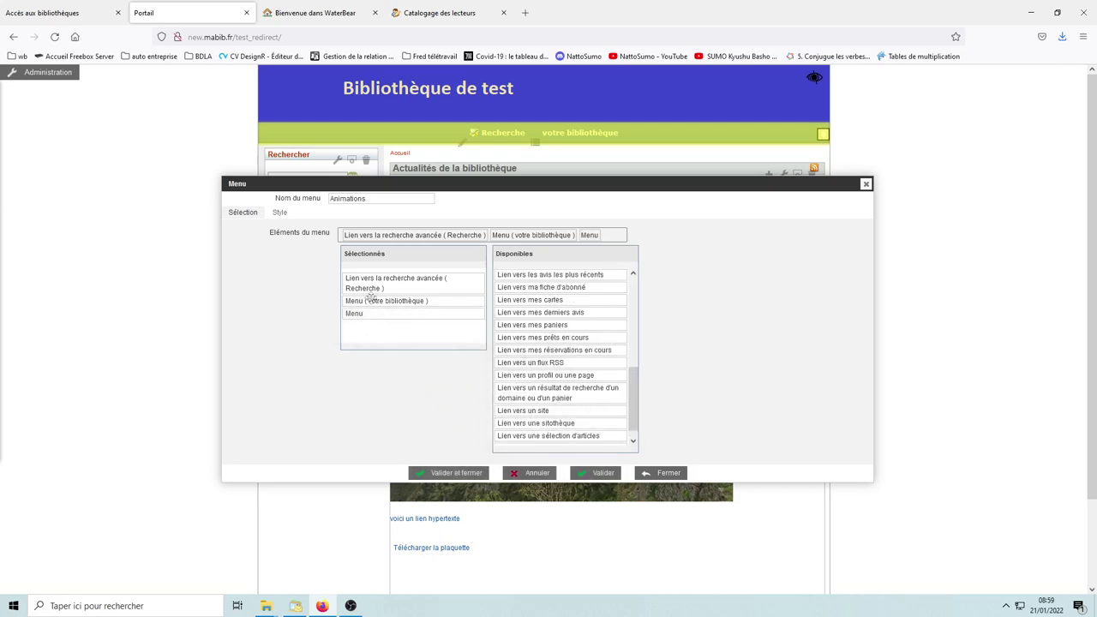
left_click_drag(375, 315, 409, 314)
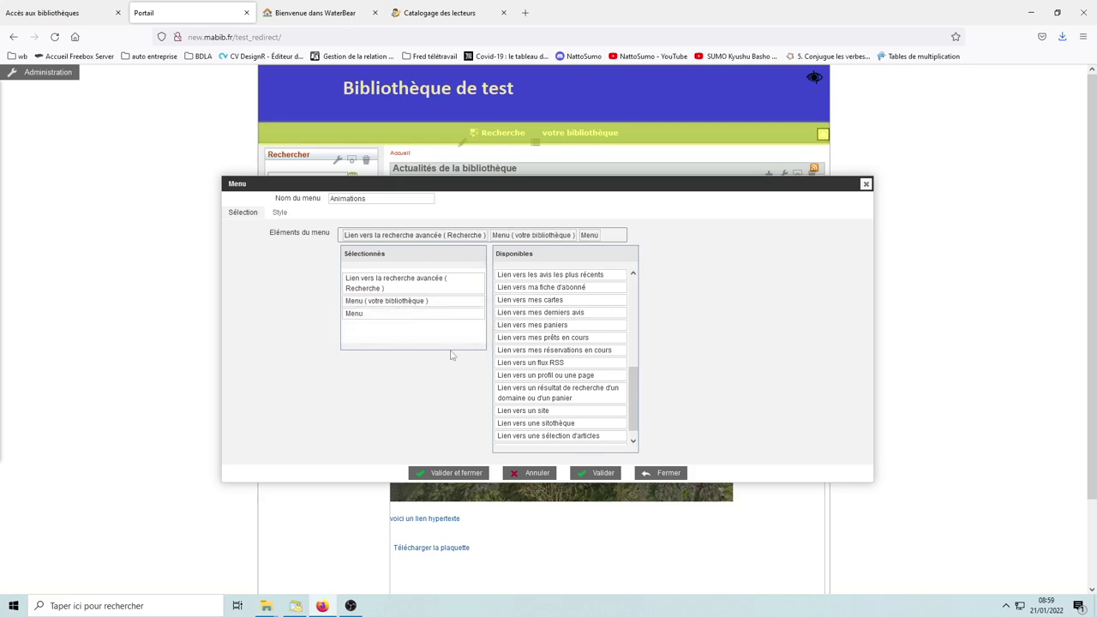
left_click(462, 474)
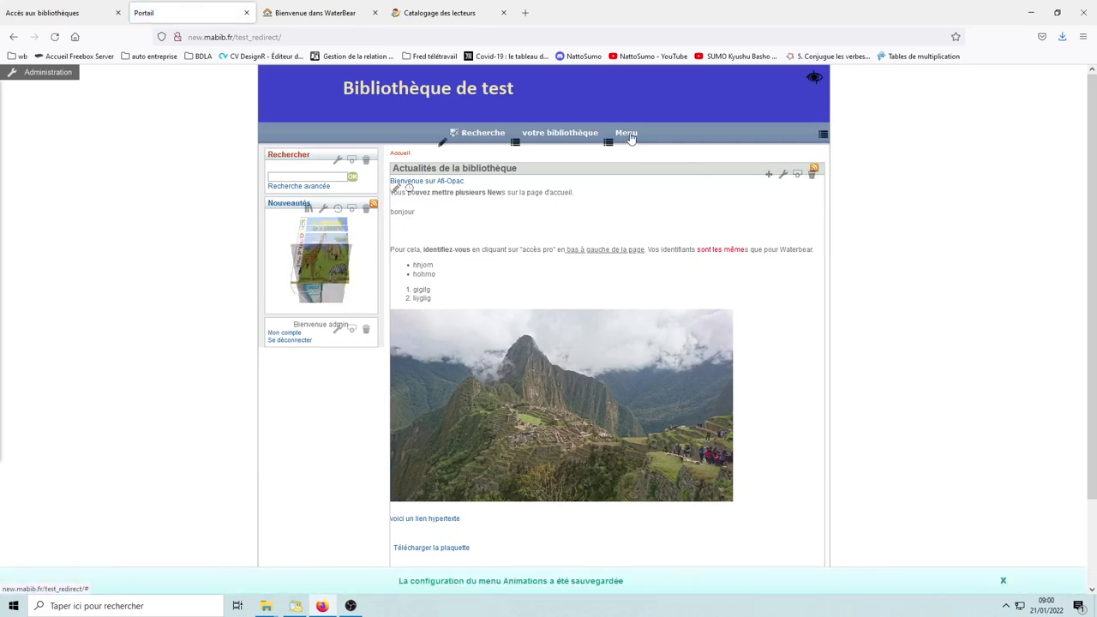
Step: Open 'Modifier le menu' for the new Menu entry in the navigation bar
left_click(631, 135)
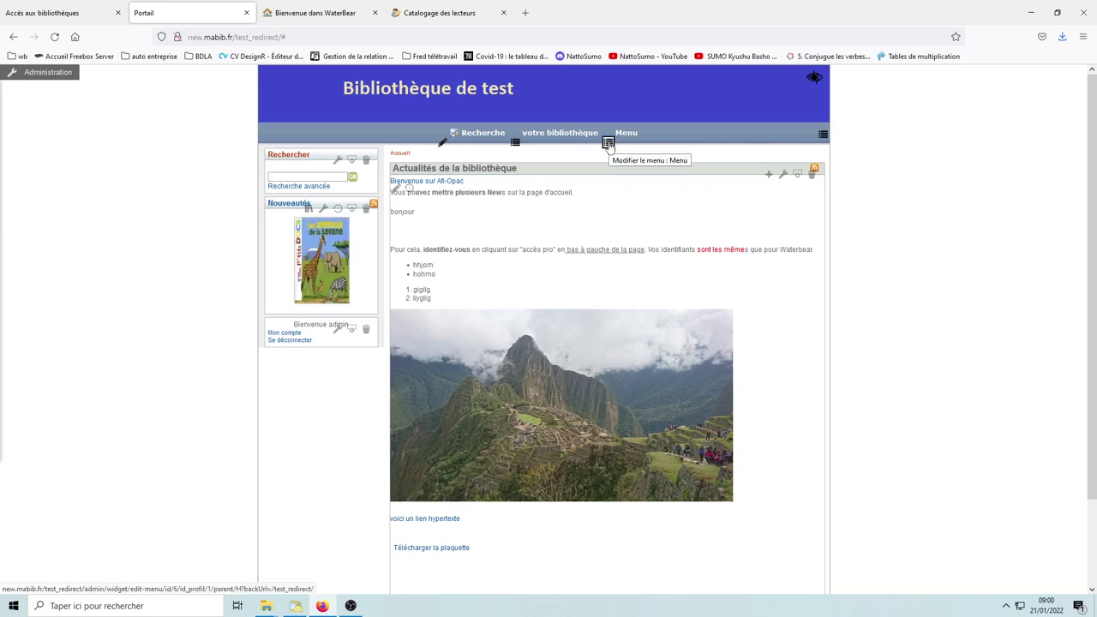
left_click(608, 144)
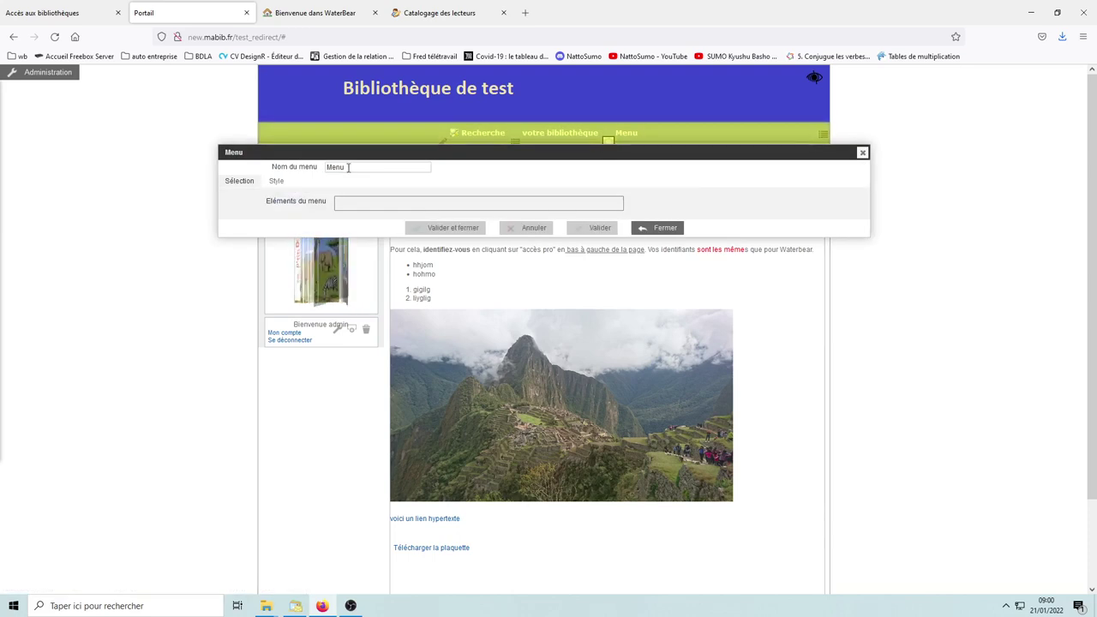
Step: Rename the menu to 'Animations' and add a first item to Sélectionnés
left_click(349, 167)
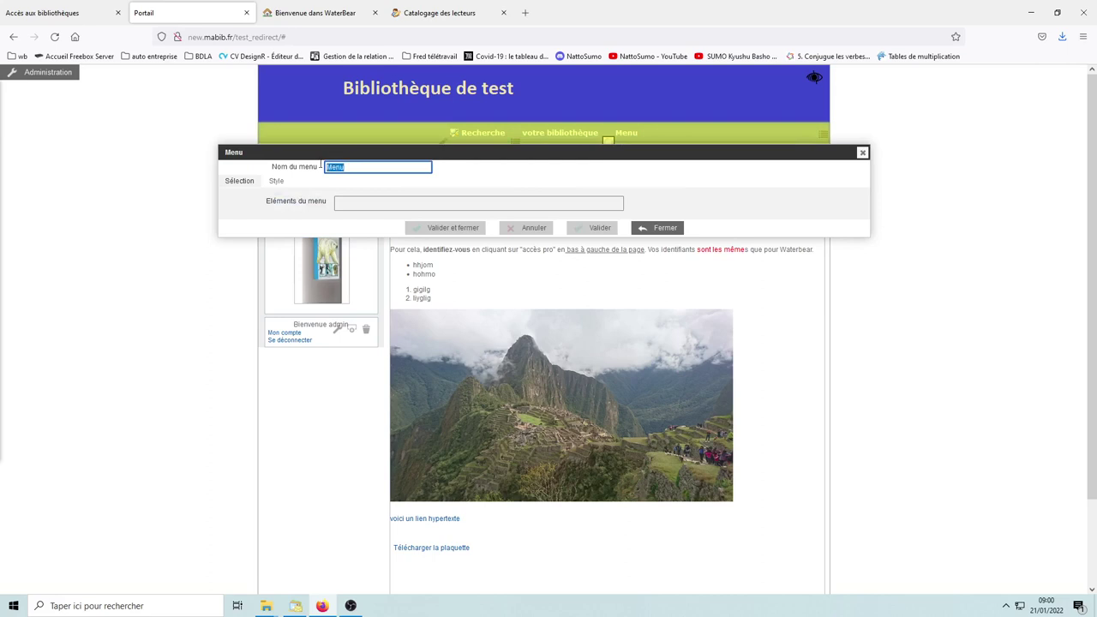
type("A")
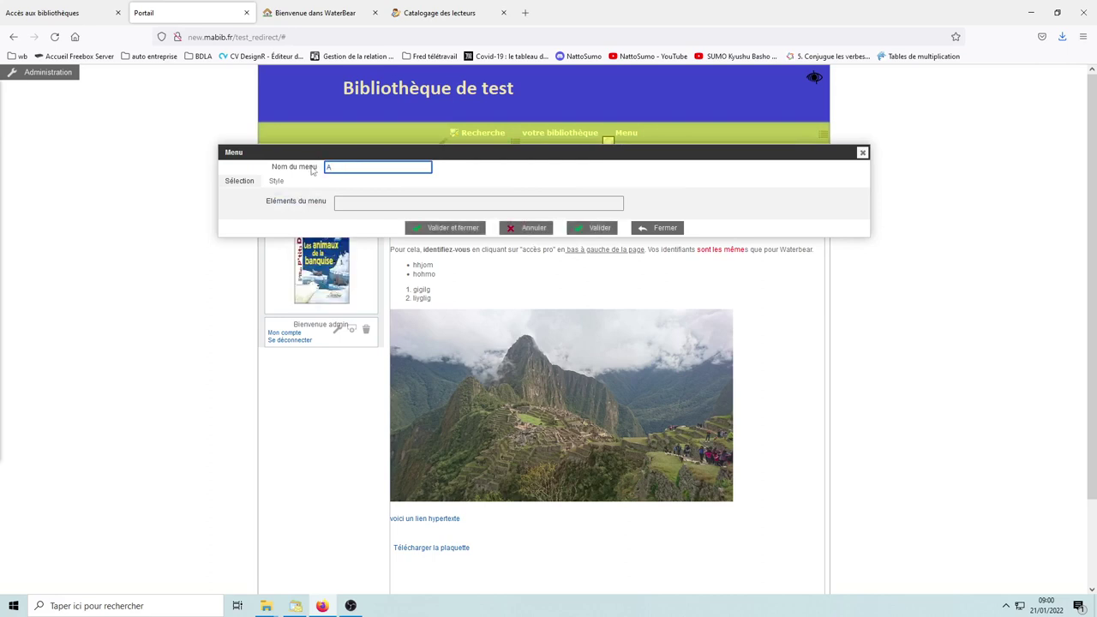
type("nimations")
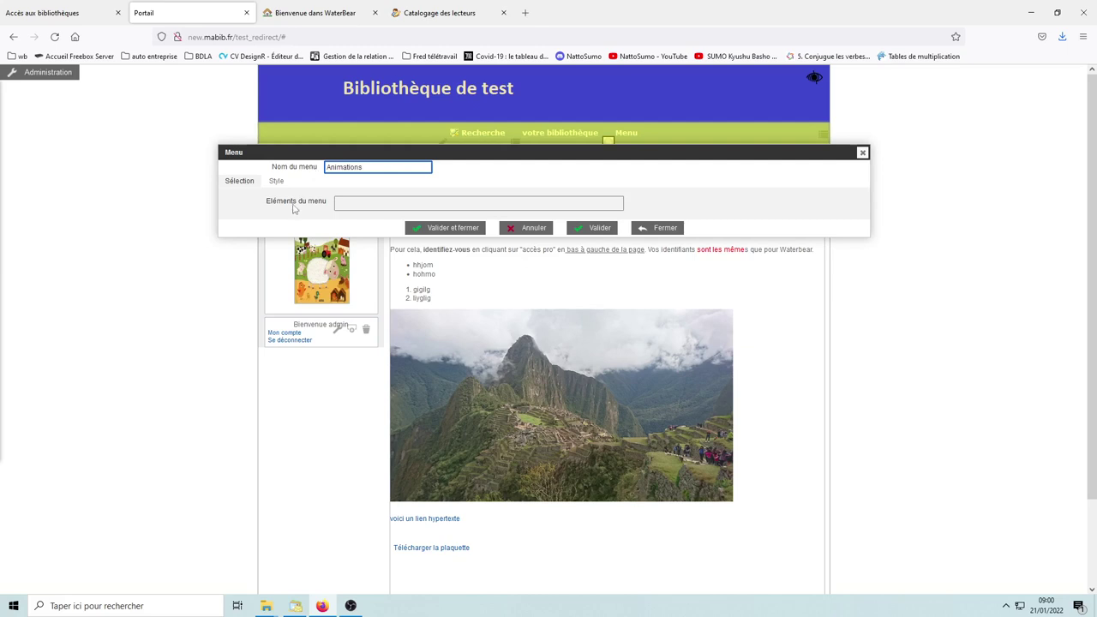
left_click(366, 209)
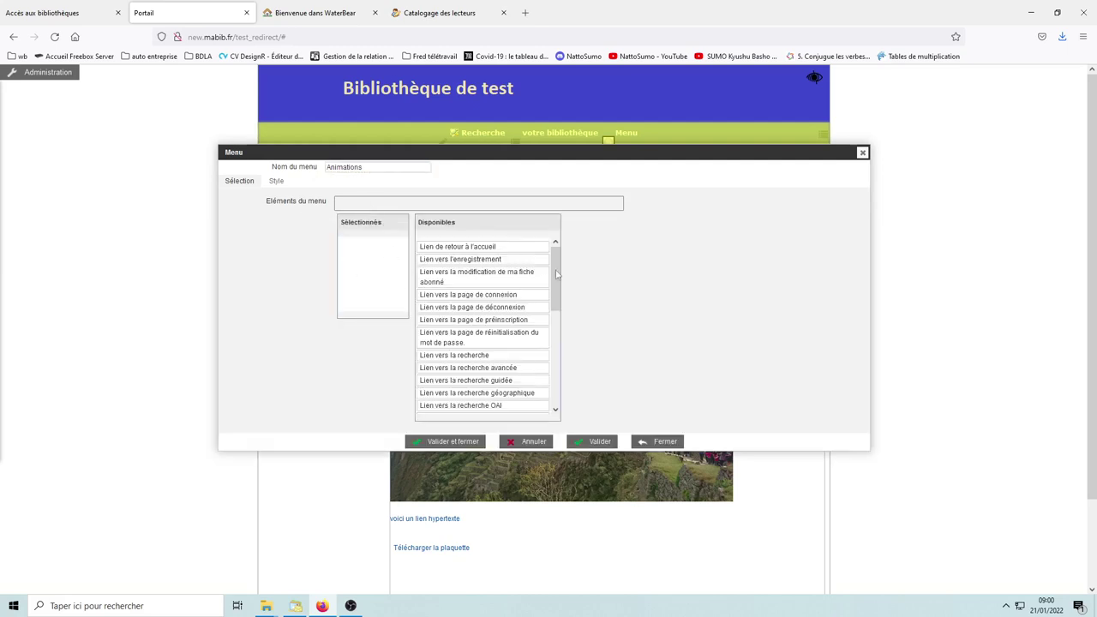
left_click_drag(559, 291, 559, 330)
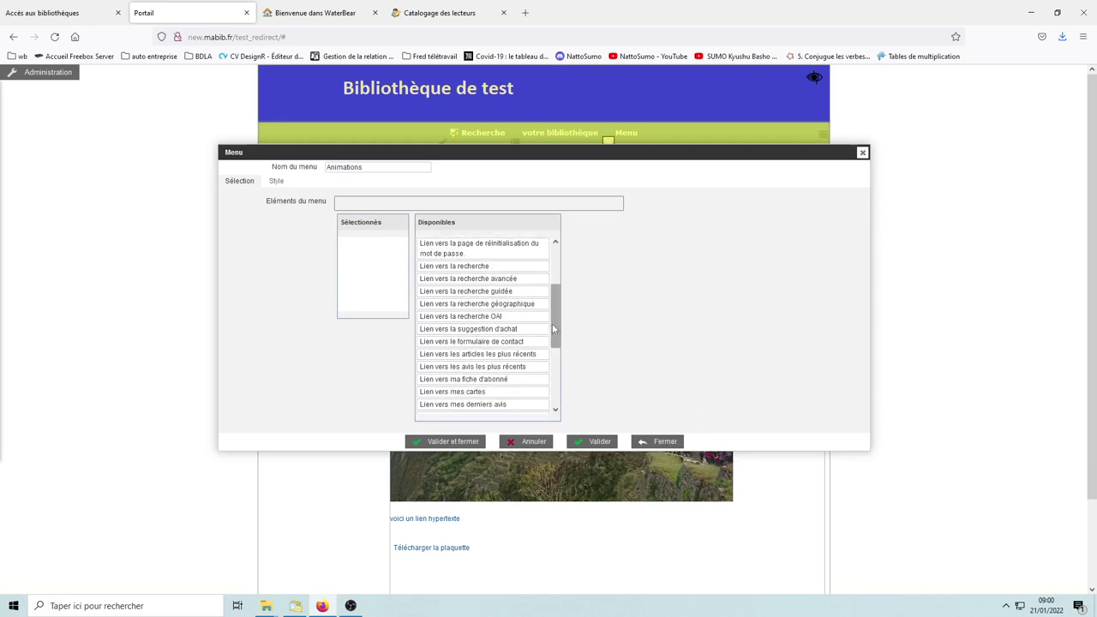
left_click_drag(556, 318, 559, 384)
left_click_drag(453, 404, 369, 251)
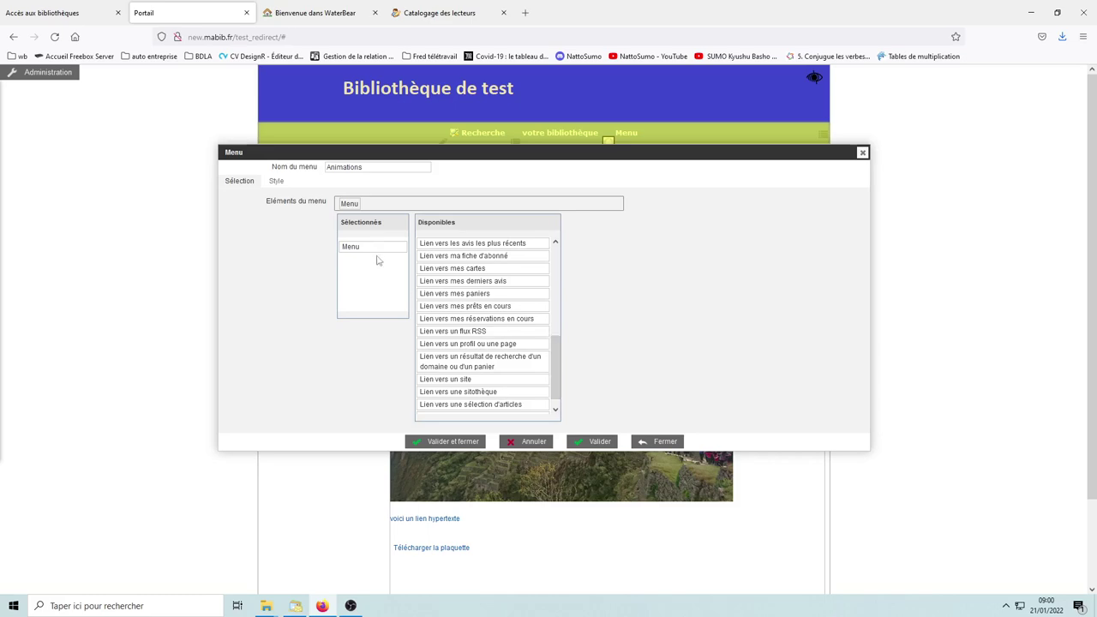
Step: Set Sélectionnés to two 'Lien vers une sélection d'articles' entries and save the menu
key("alt")
left_click(314, 33)
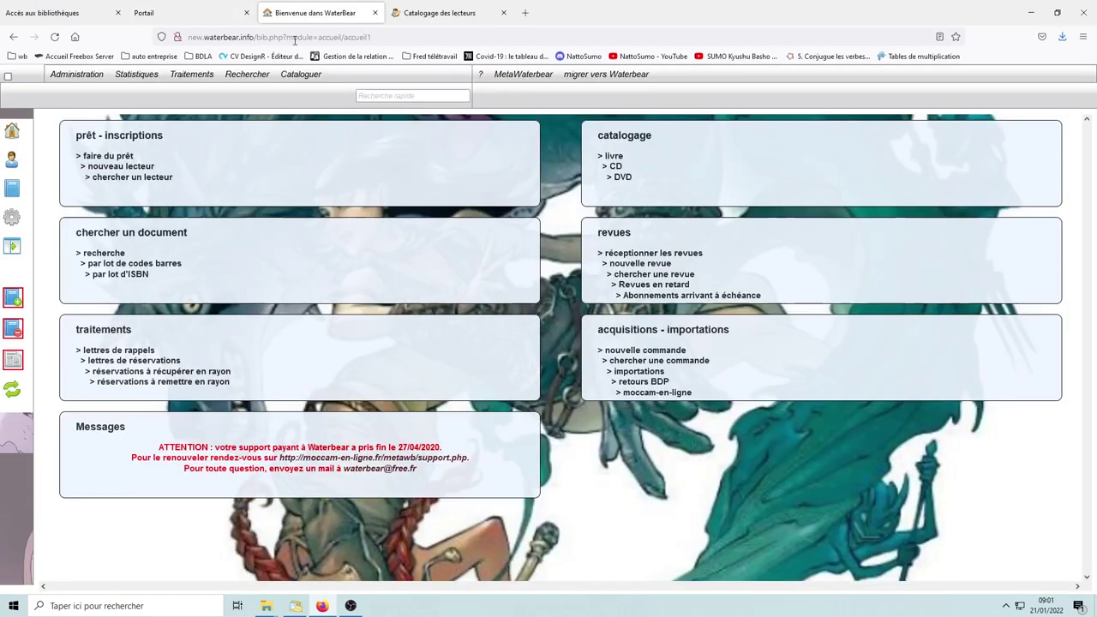
left_click(193, 12)
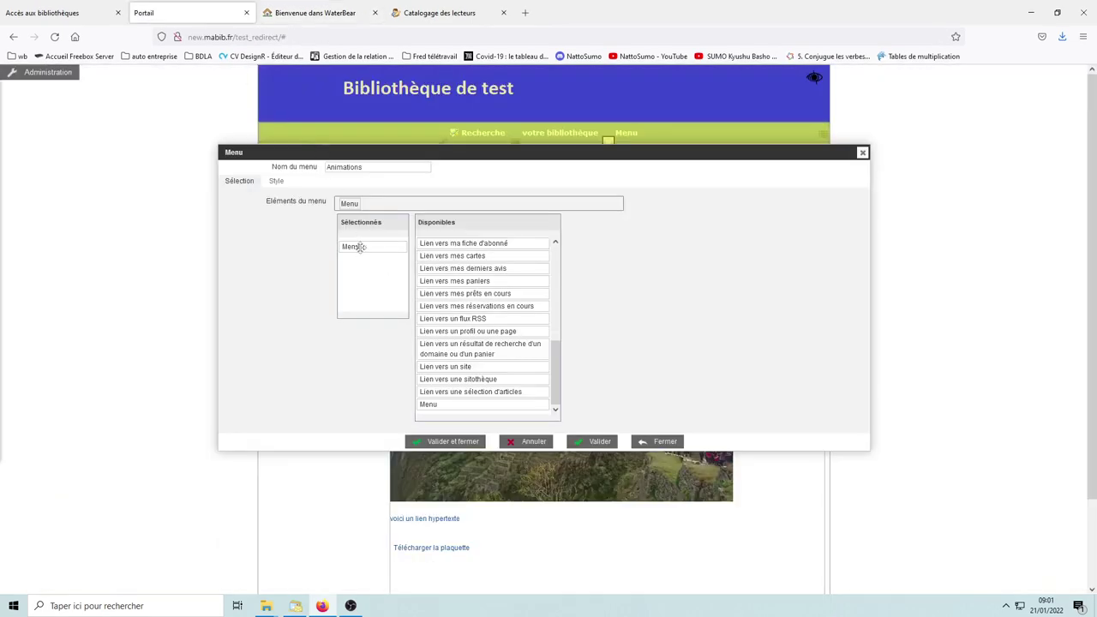
left_click_drag(360, 247, 447, 403)
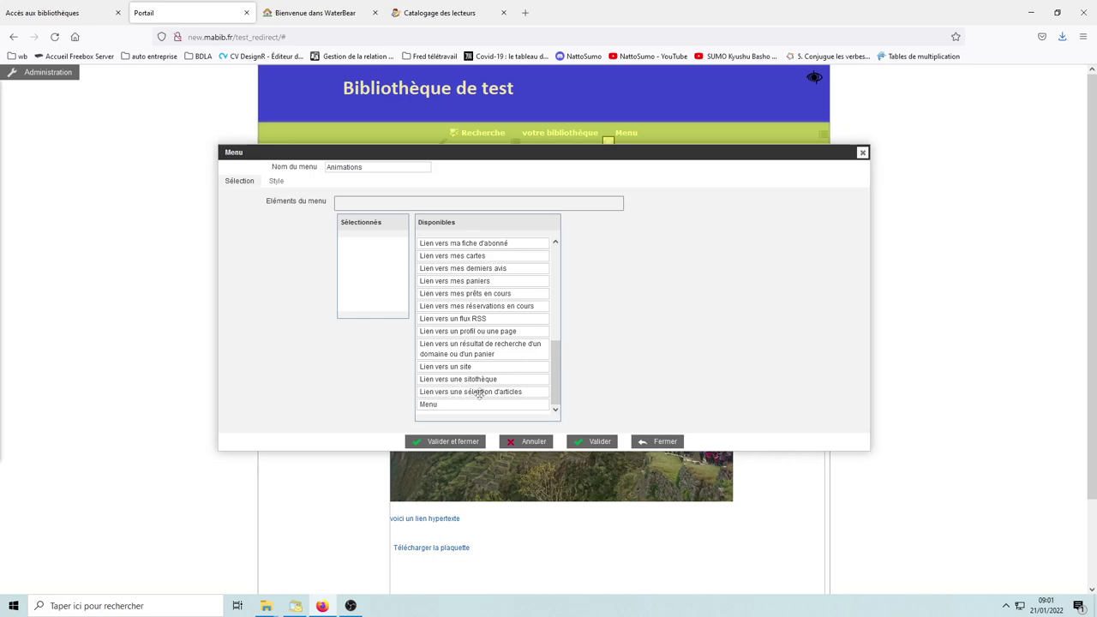
left_click_drag(478, 392, 363, 244)
left_click_drag(598, 313, 396, 276)
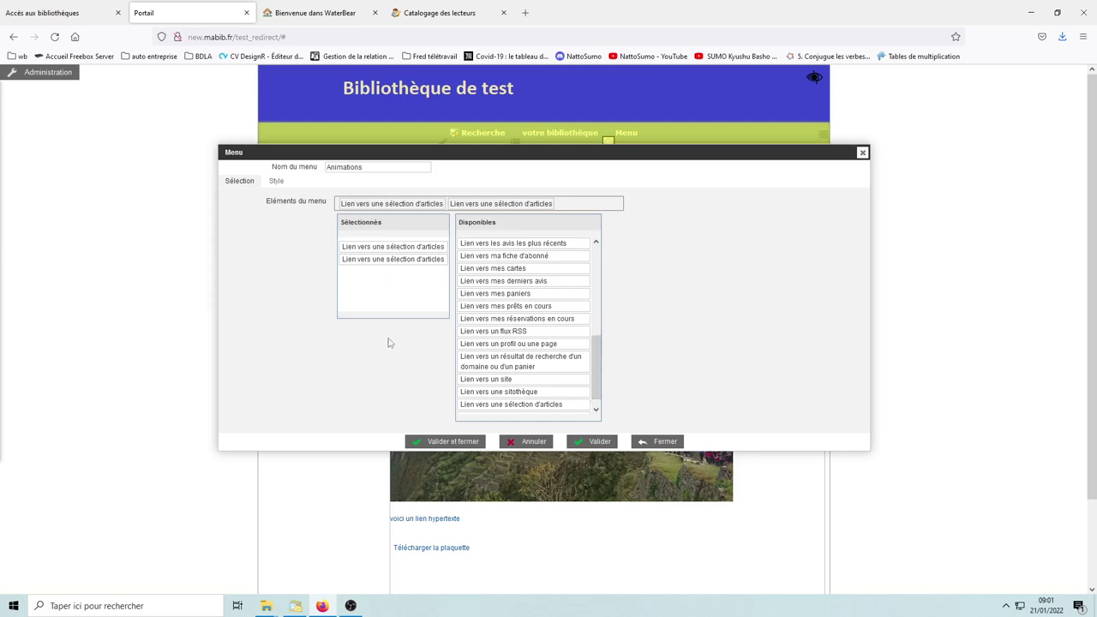
left_click(458, 441)
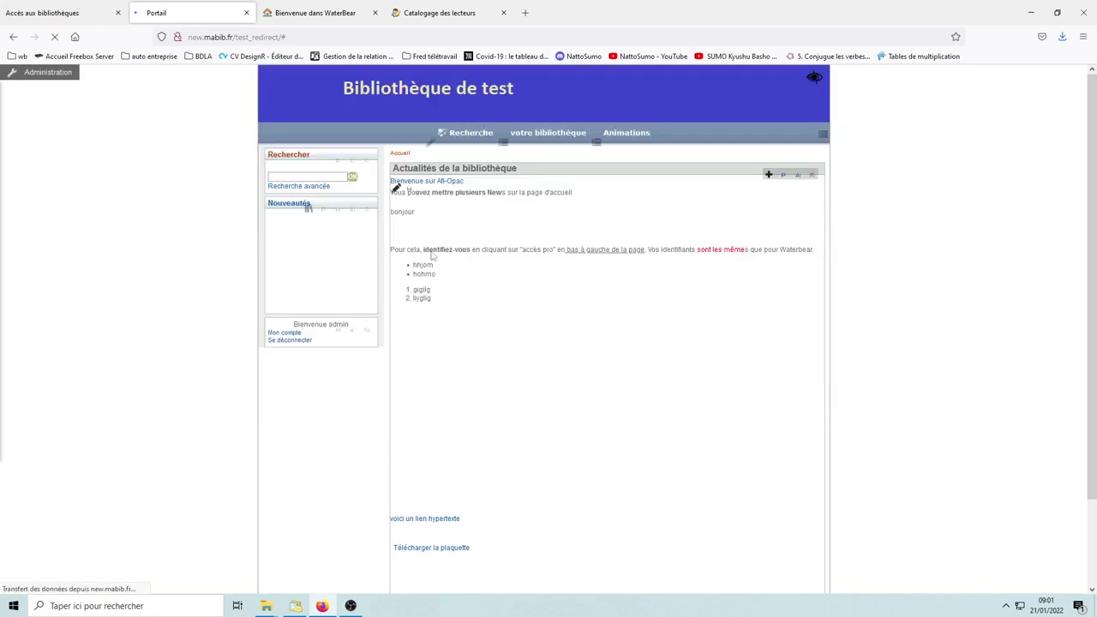
Step: Set the first Animations entry's Texte du lien to 'heure du conte' and save
mouse_move(604, 139)
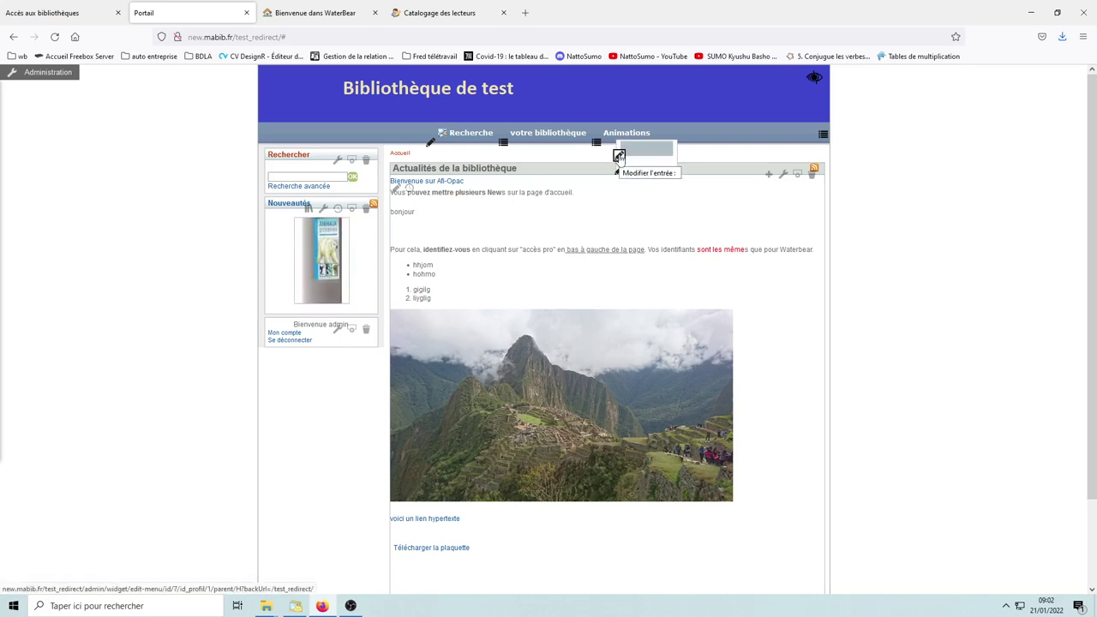
left_click(619, 155)
left_click(367, 168)
type("heure du conte")
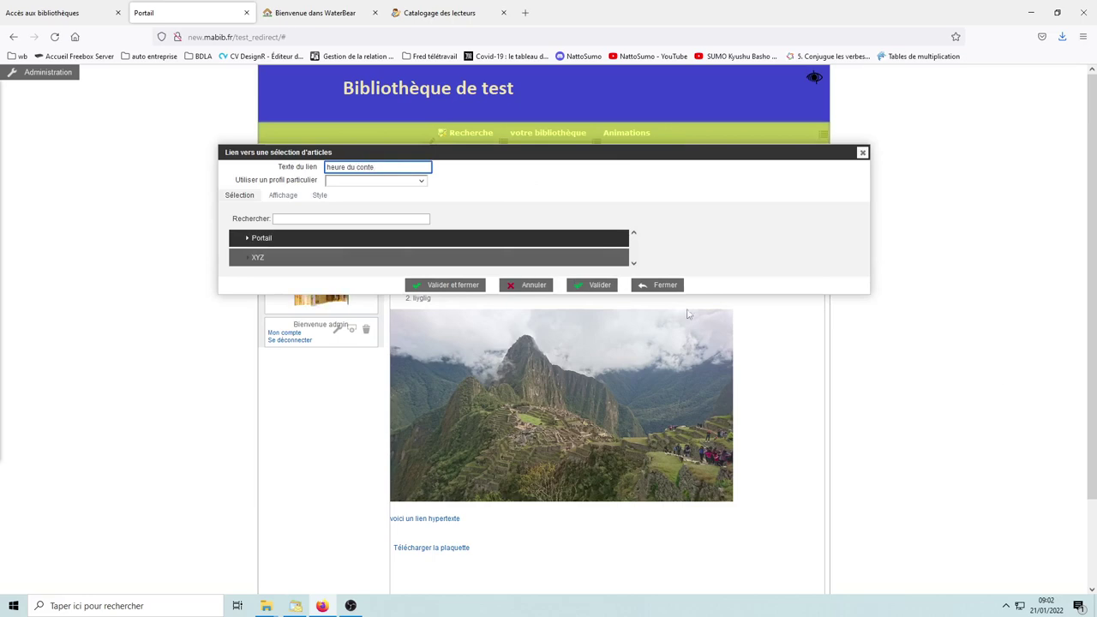
left_click(461, 286)
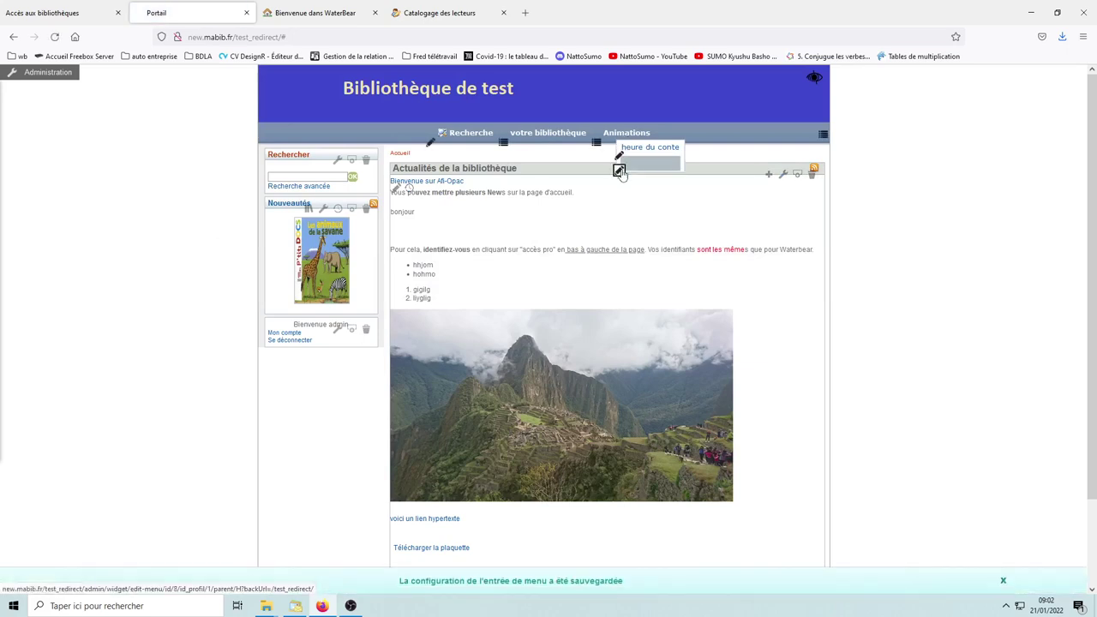
Step: Set the second entry's Texte du lien to 'atelier d'écriture' and save
left_click(620, 165)
left_click(346, 168)
type("atelier d'éc")
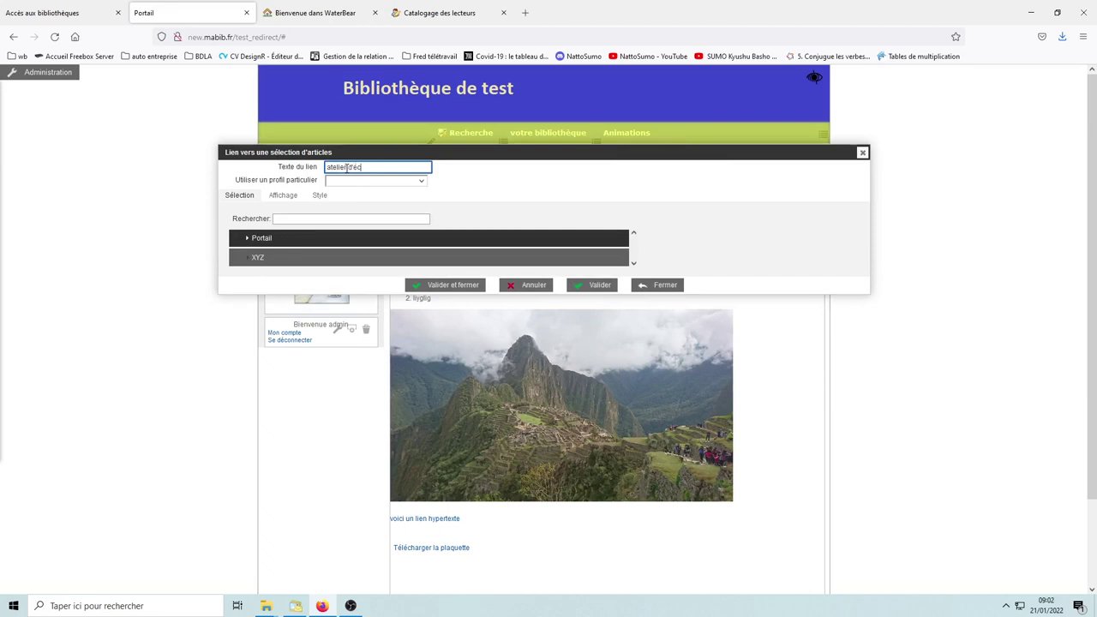
type("riture")
left_click(447, 287)
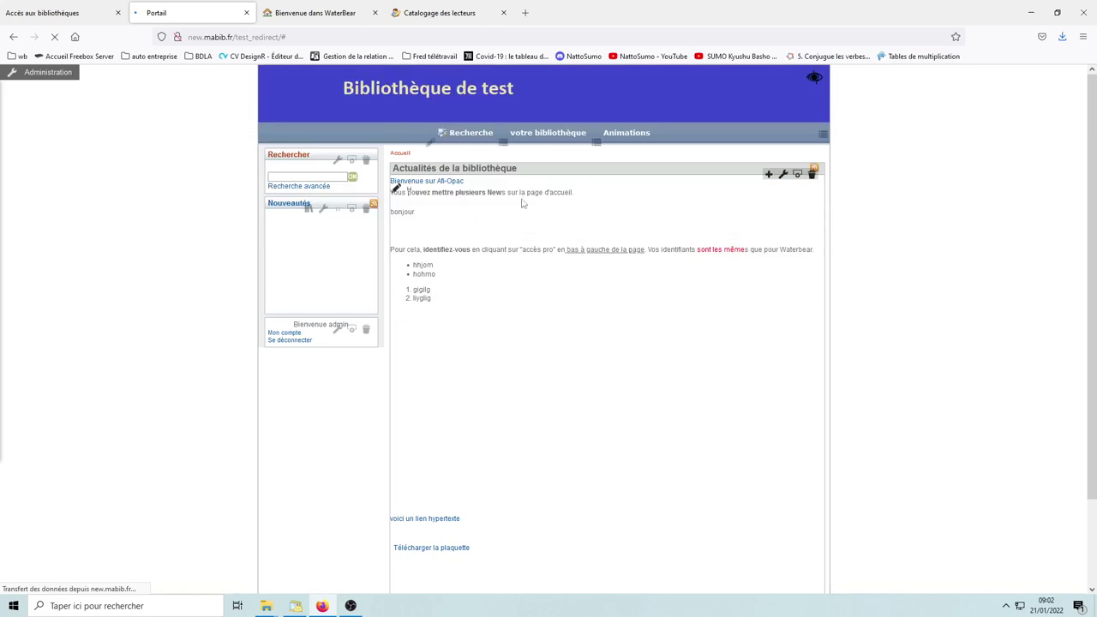
mouse_move(628, 140)
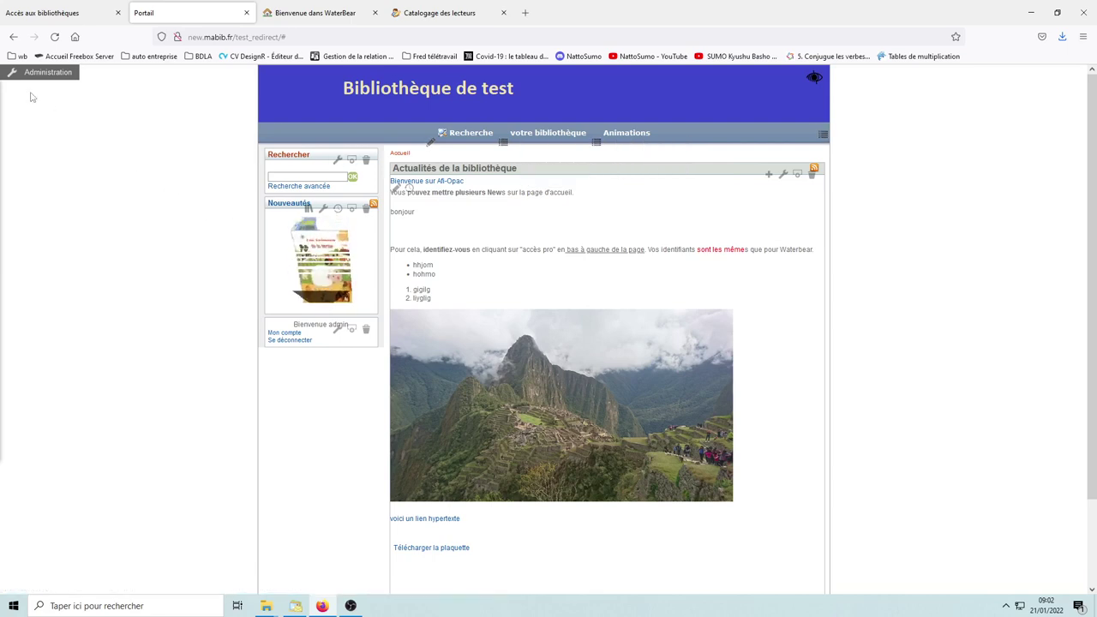
Step: Go to the Articles page from the Console d'administration
left_click(43, 75)
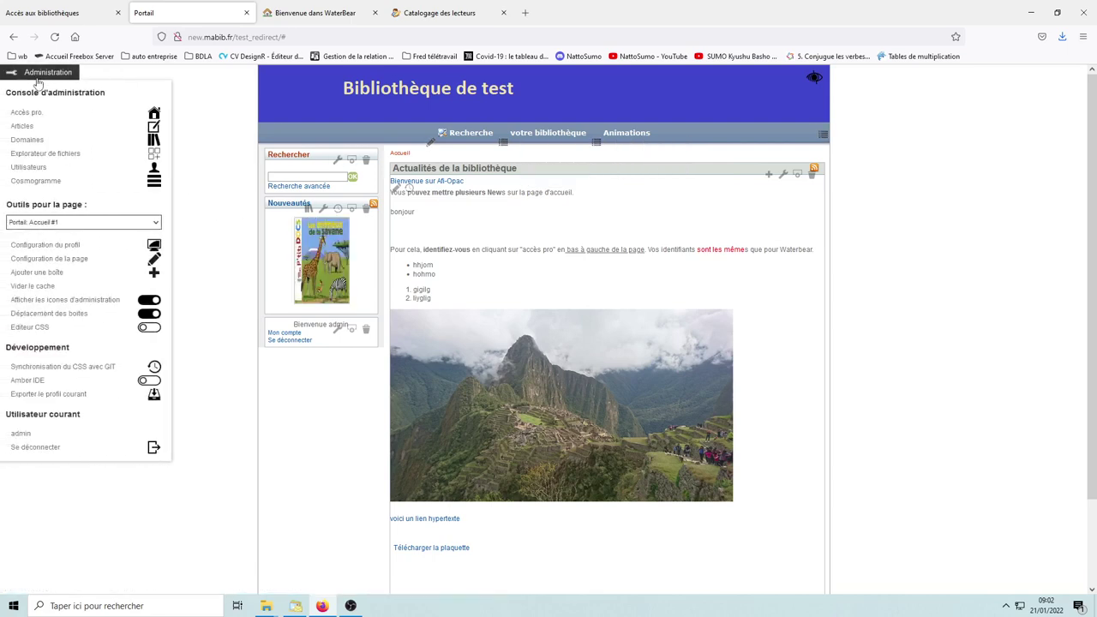
left_click(23, 127)
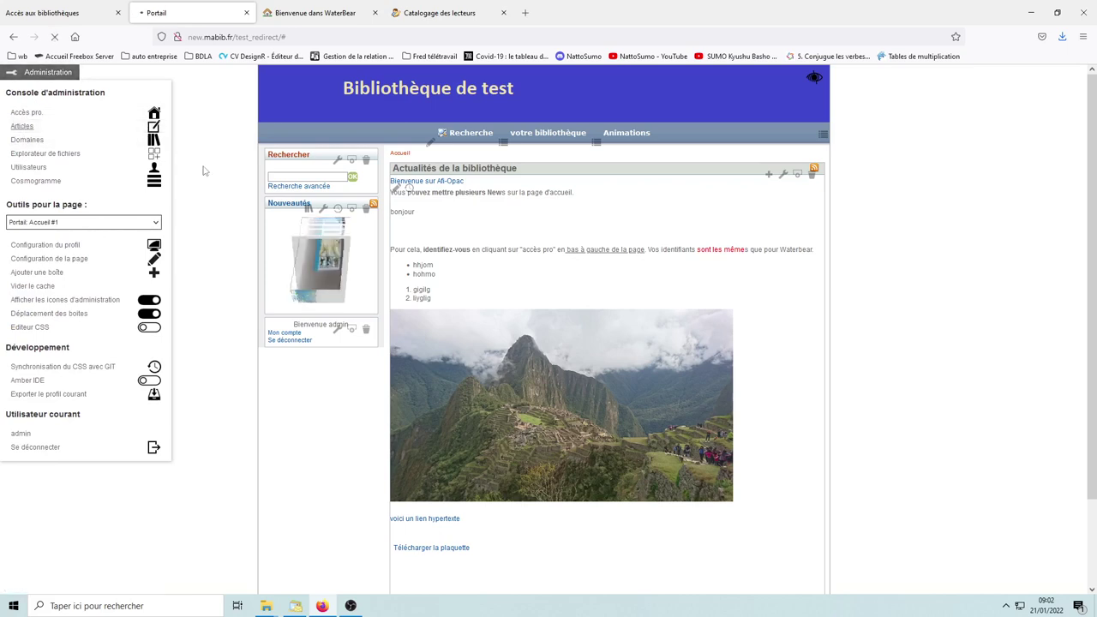
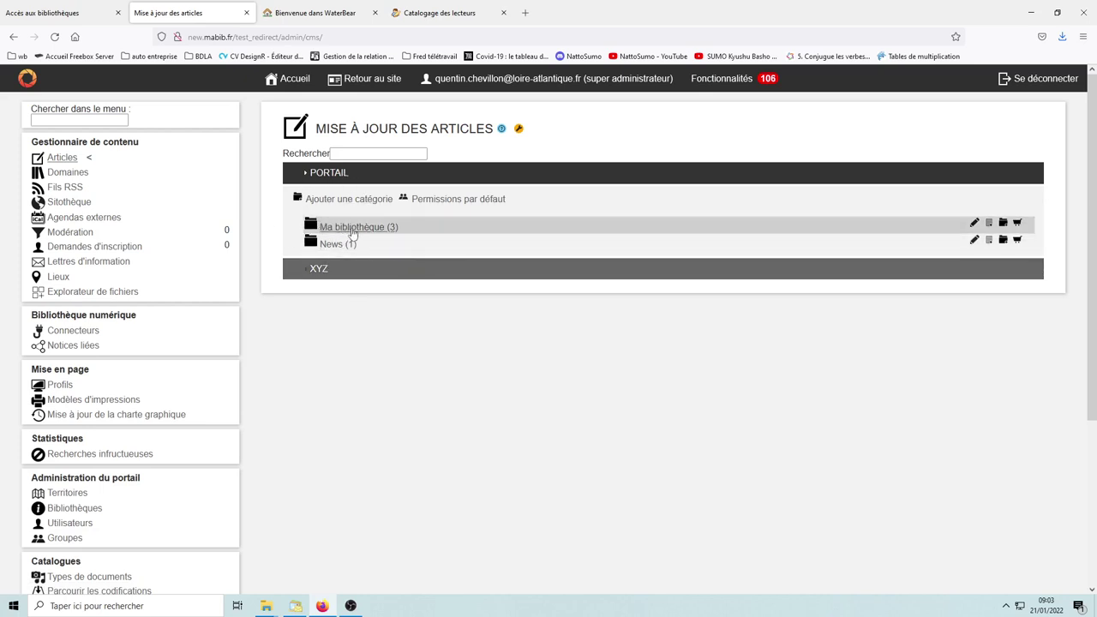
Step: Expand and collapse the Ma bibliothèque and News categories to review their articles
left_click(352, 228)
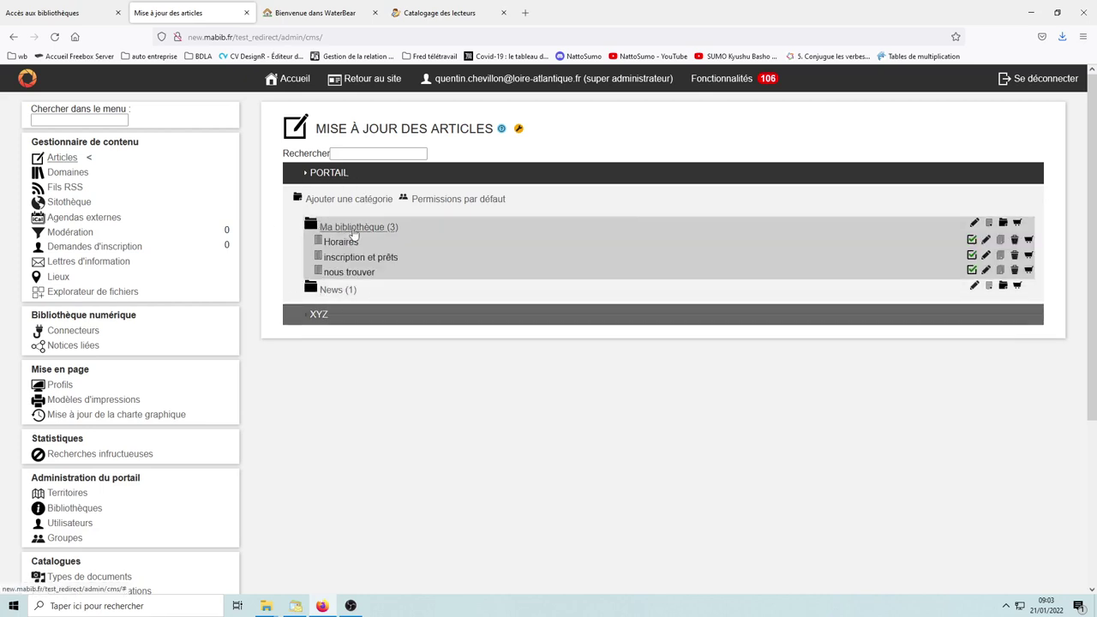
left_click(337, 291)
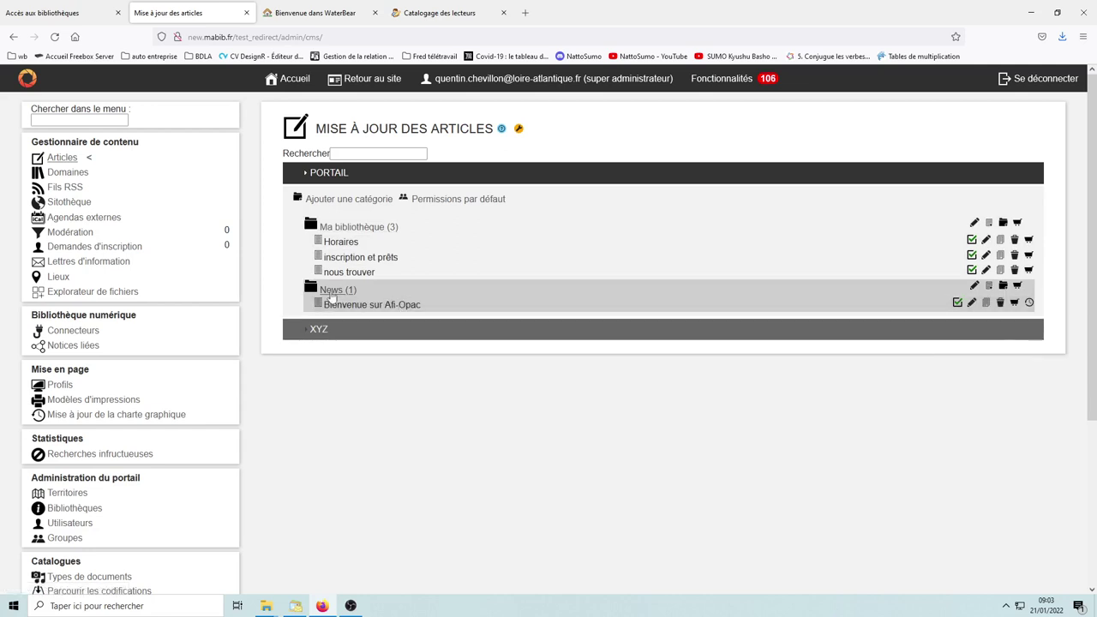
left_click(338, 292)
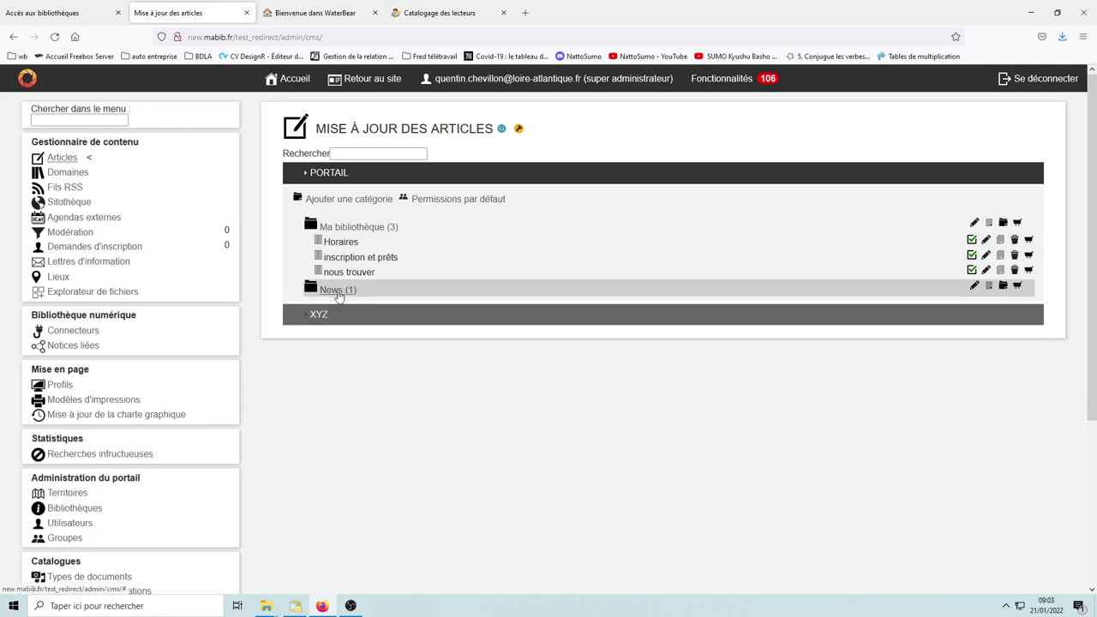
left_click(344, 228)
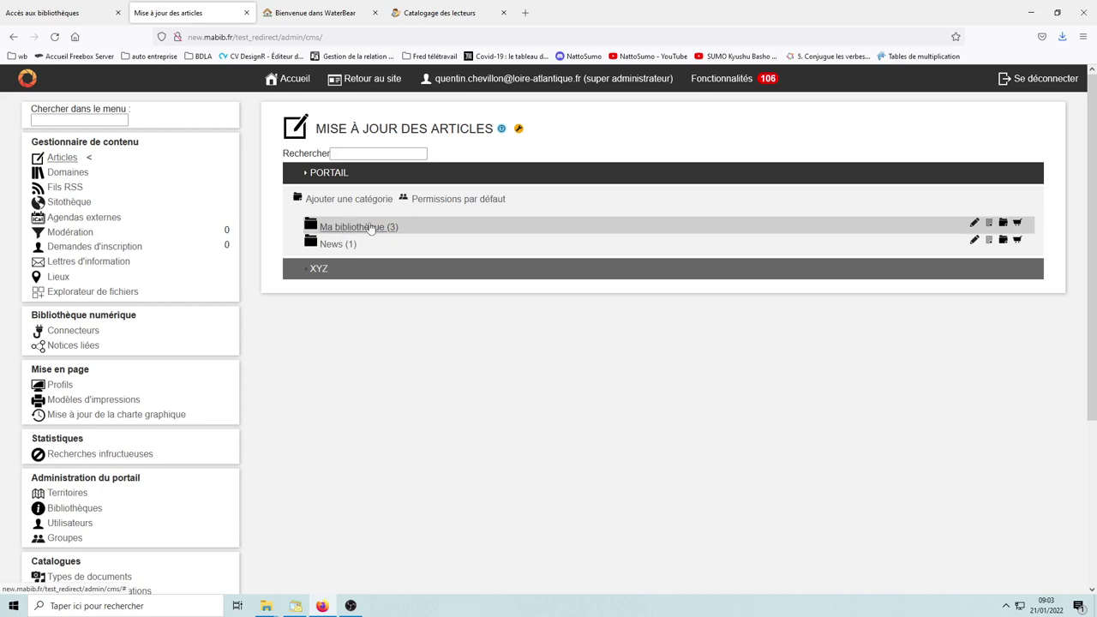
left_click(345, 229)
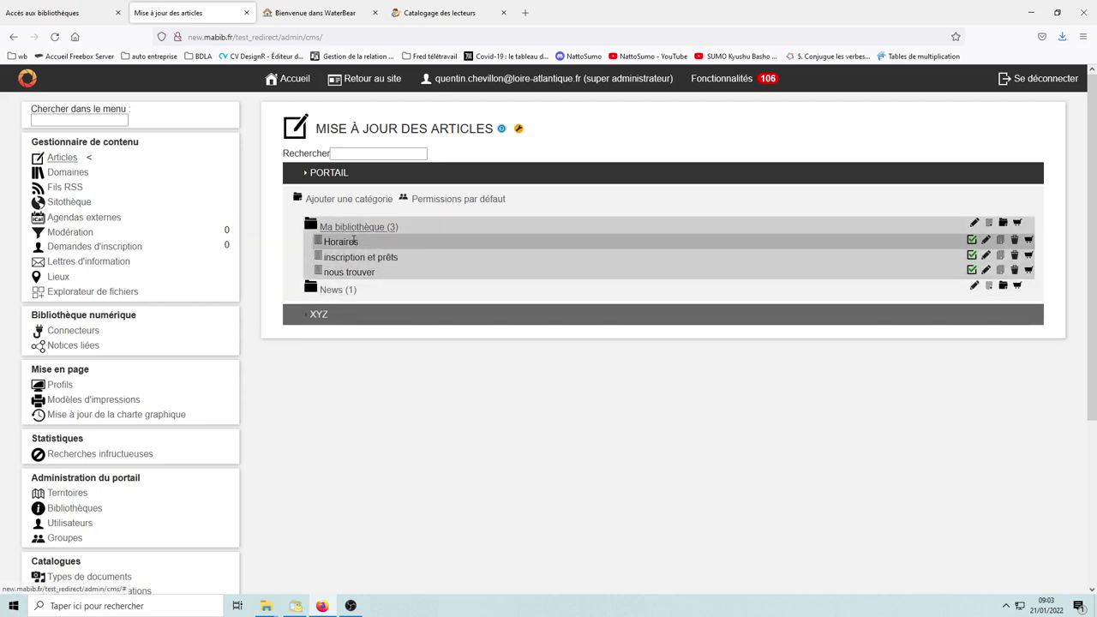
left_click(355, 231)
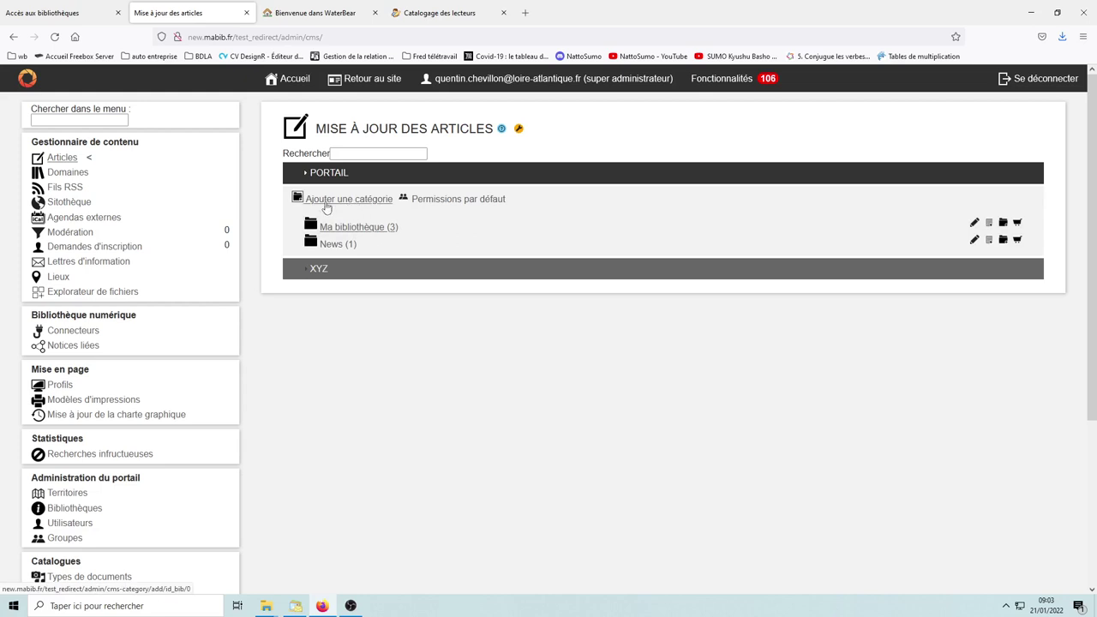
Step: Add a new article category labelled 'Animations' and go back to the categories list
left_click(347, 203)
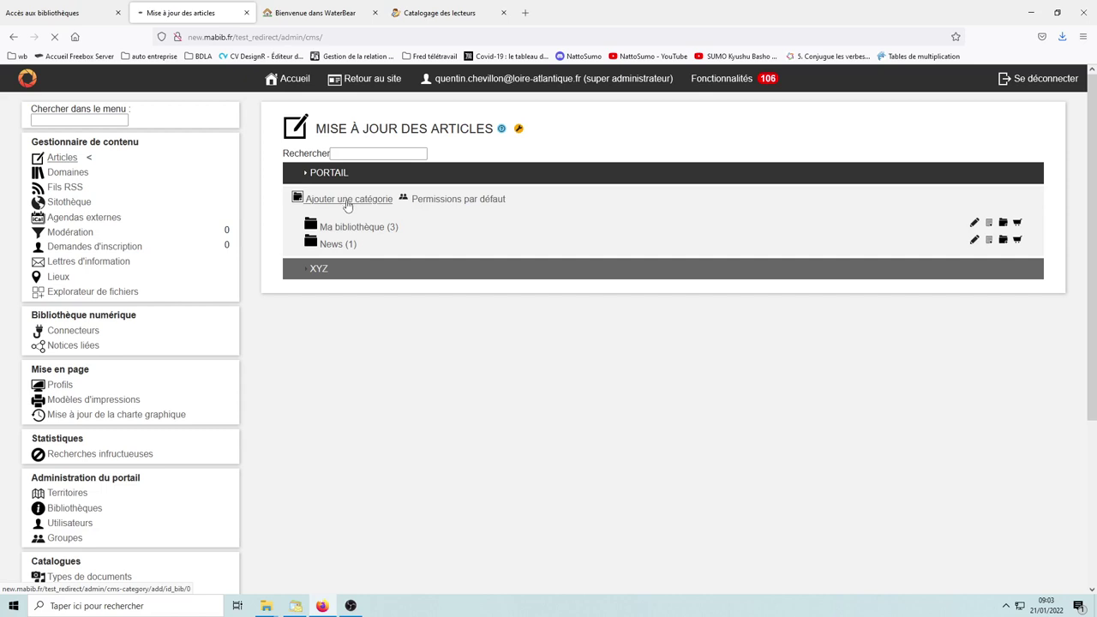
left_click(533, 195)
type("Animations")
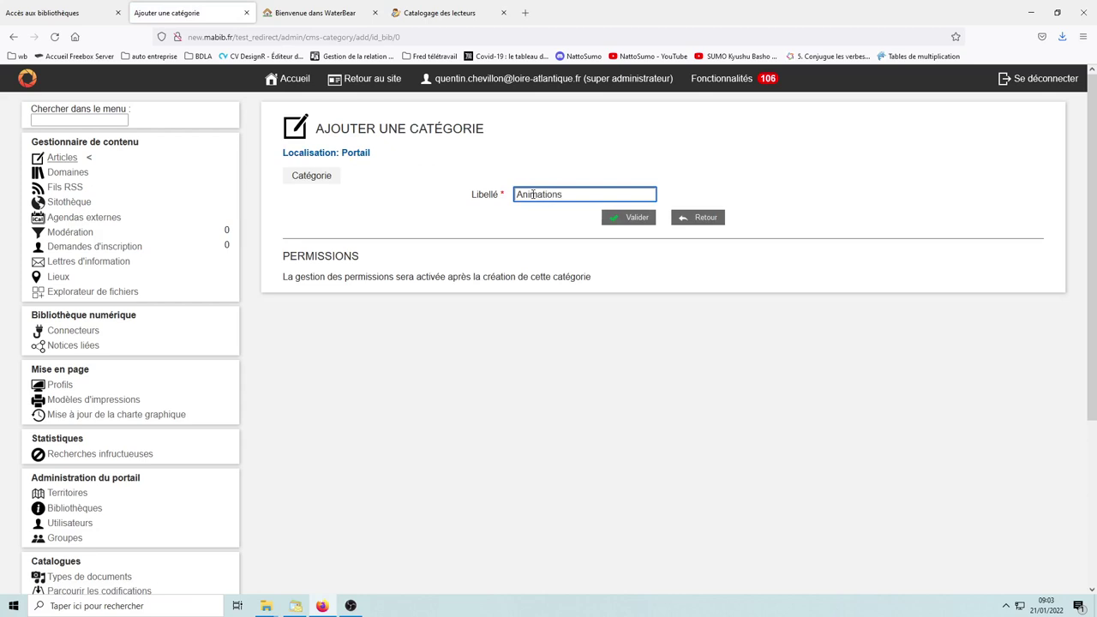
left_click(630, 218)
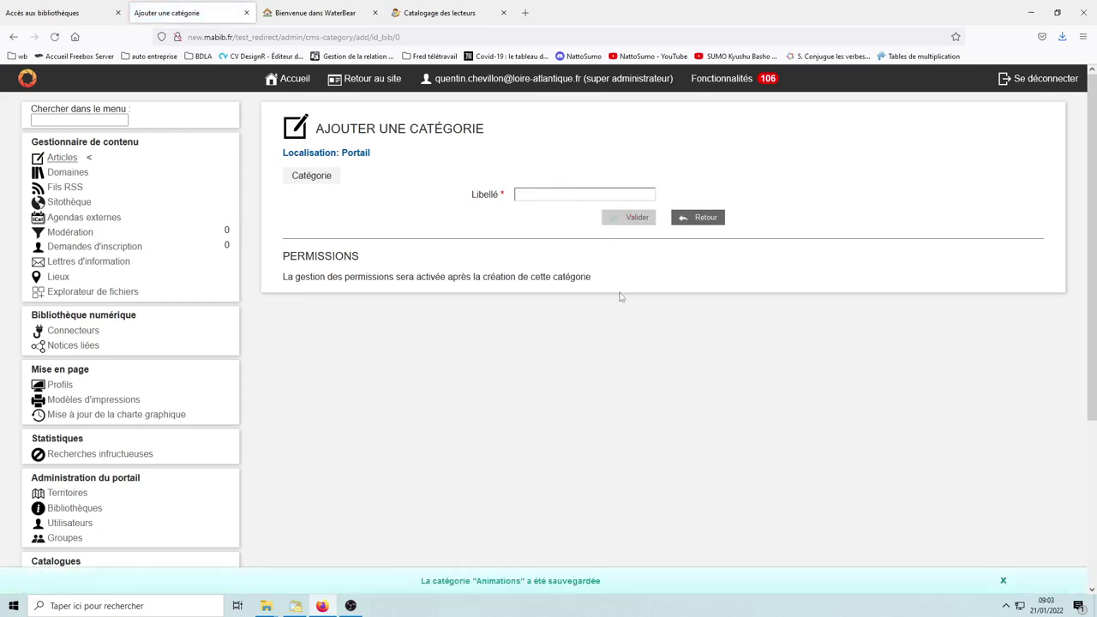
left_click(708, 219)
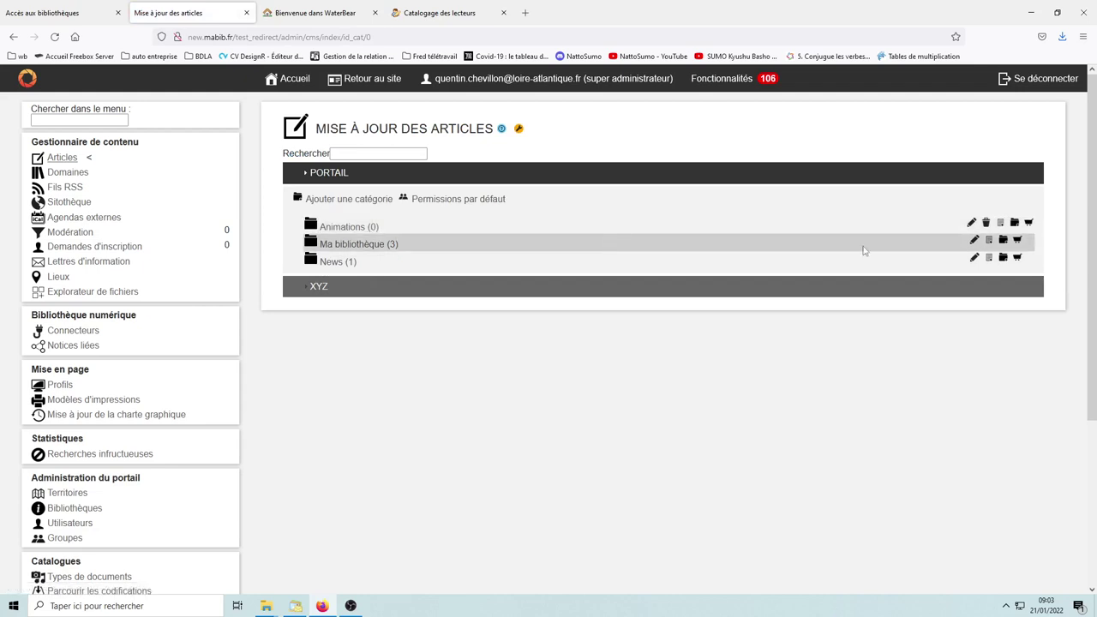
Step: Start a new Animations article titled 'Heure du conte' and begin its body text in the Article editor
left_click(1001, 224)
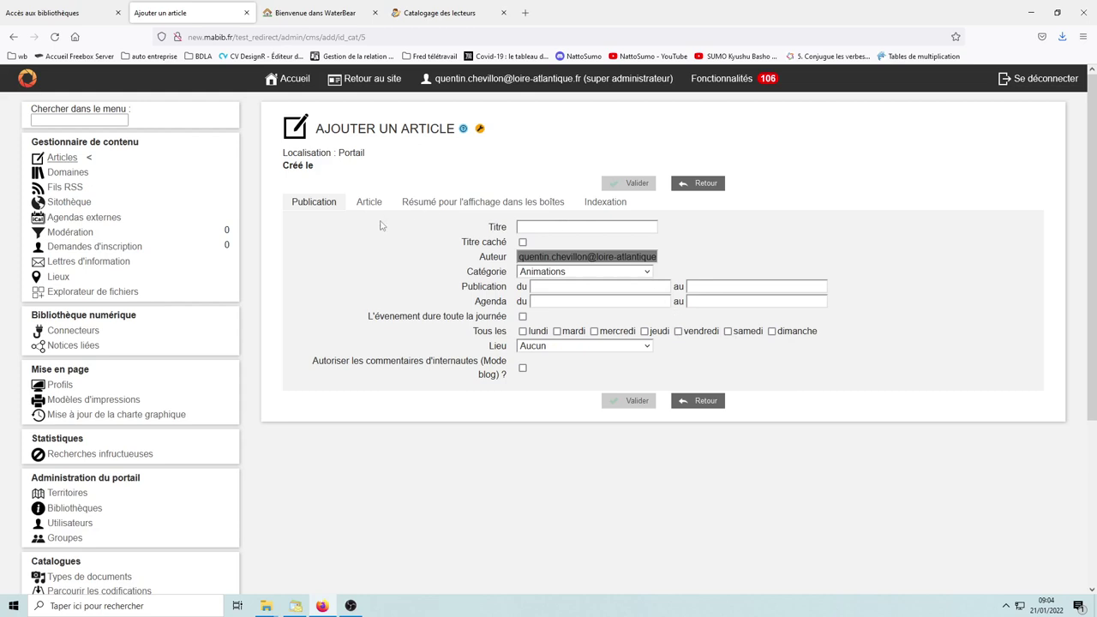
left_click(534, 227)
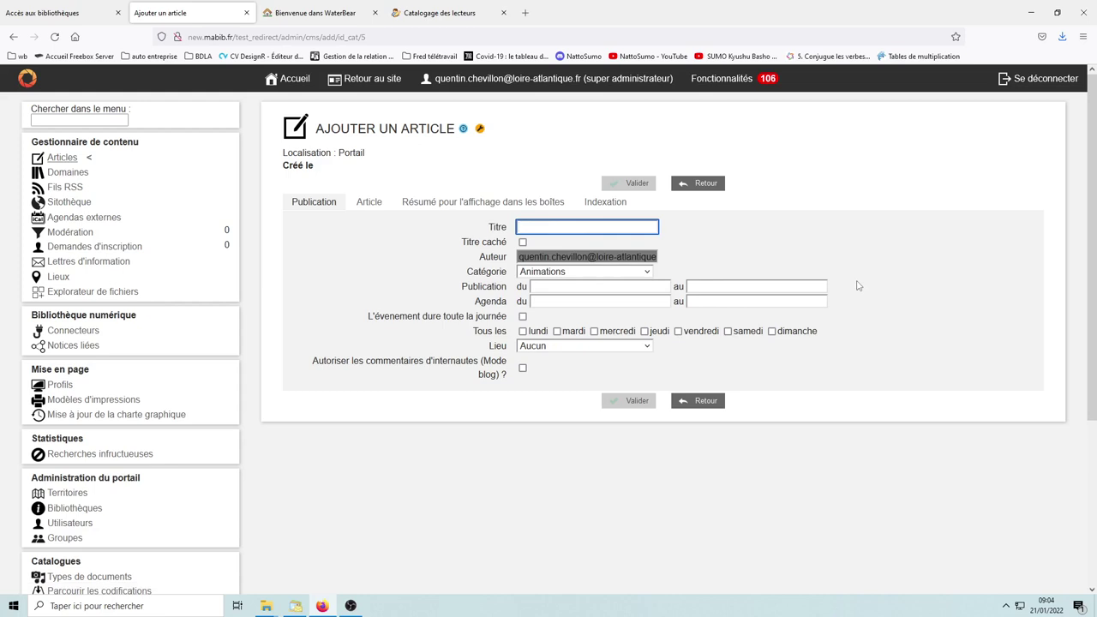
type("Heure du conte")
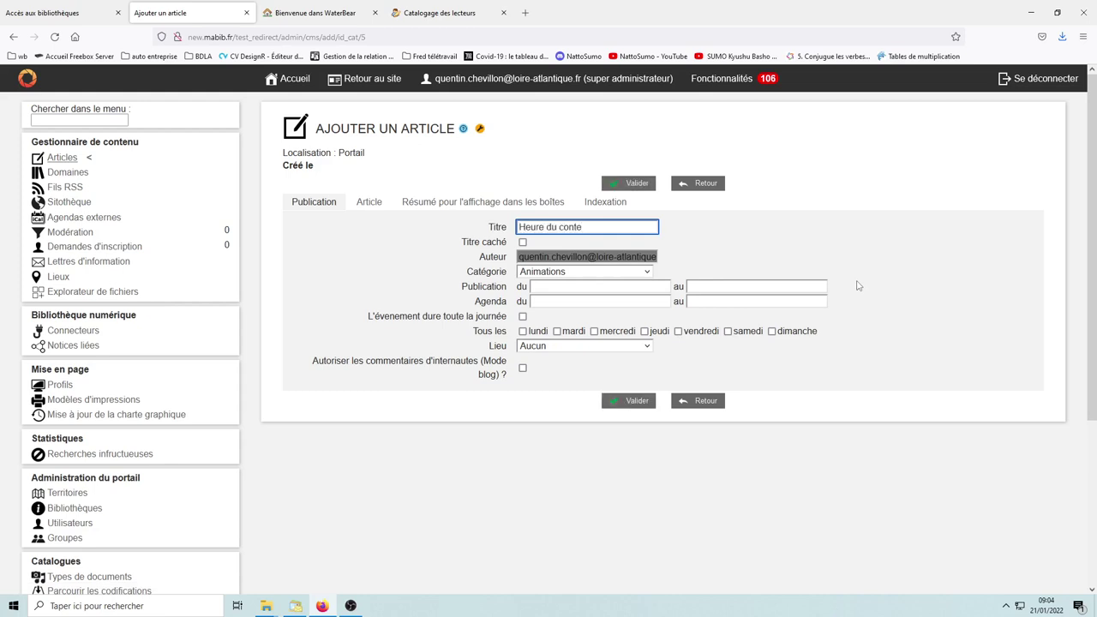
left_click(366, 205)
left_click(382, 308)
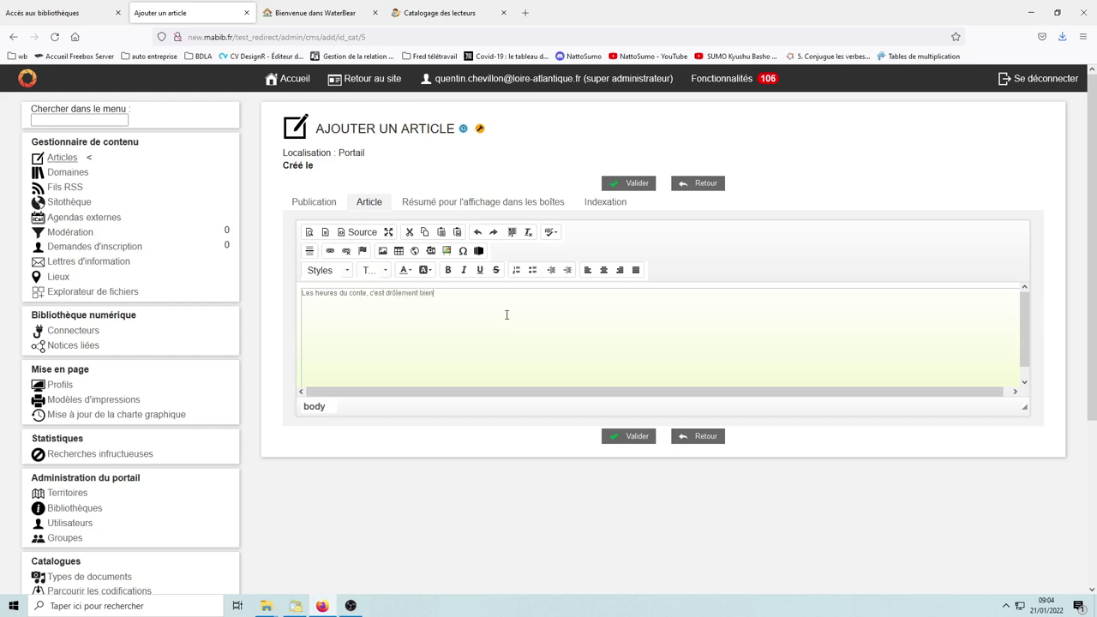
left_click(506, 315)
Step: Upload heure_du_conte.jpg to the server and choose it as the article image
left_click(383, 251)
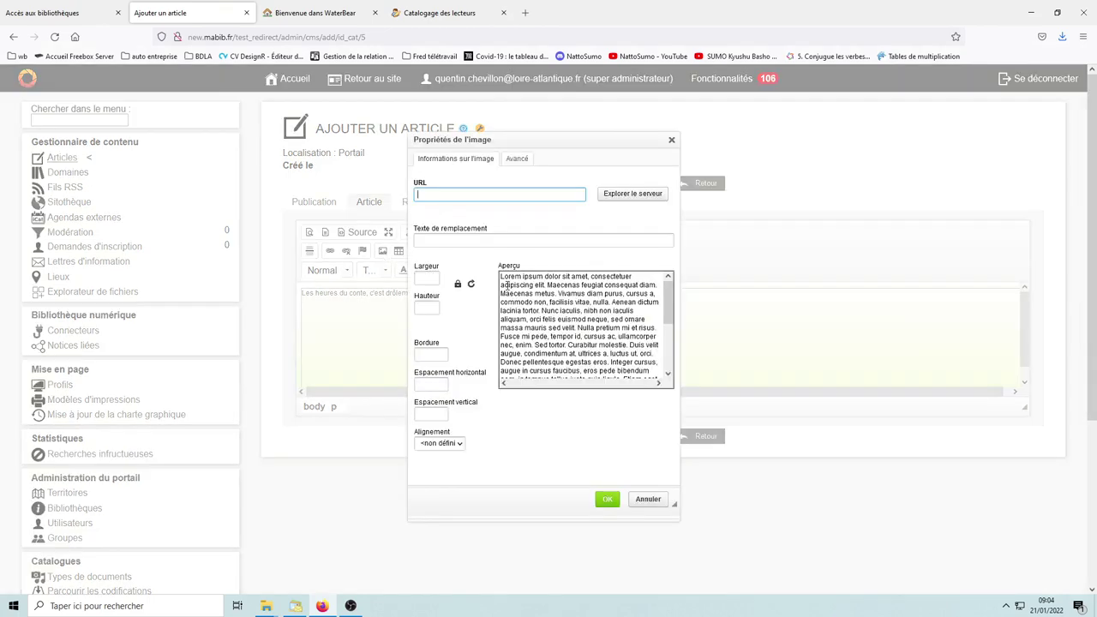
left_click(610, 193)
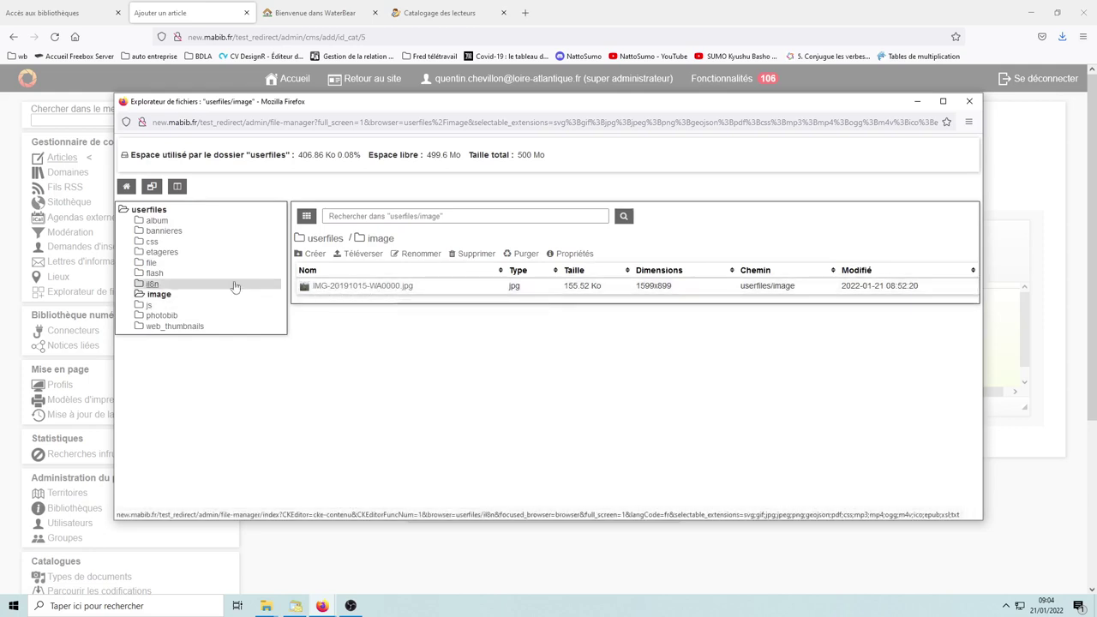
left_click(360, 254)
left_click(469, 219)
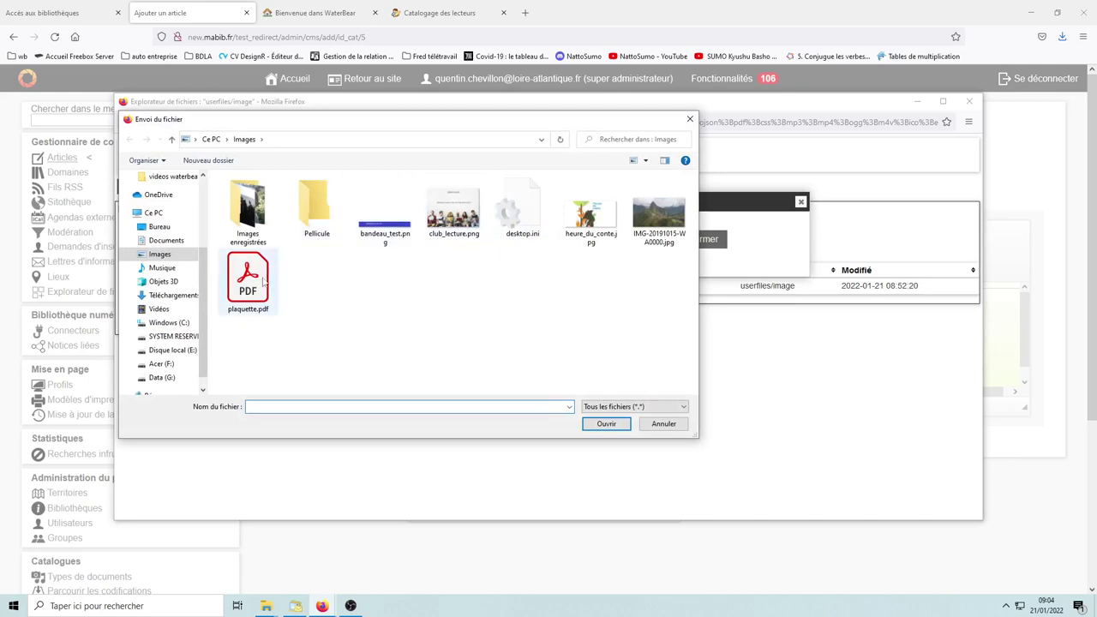
left_click(591, 219)
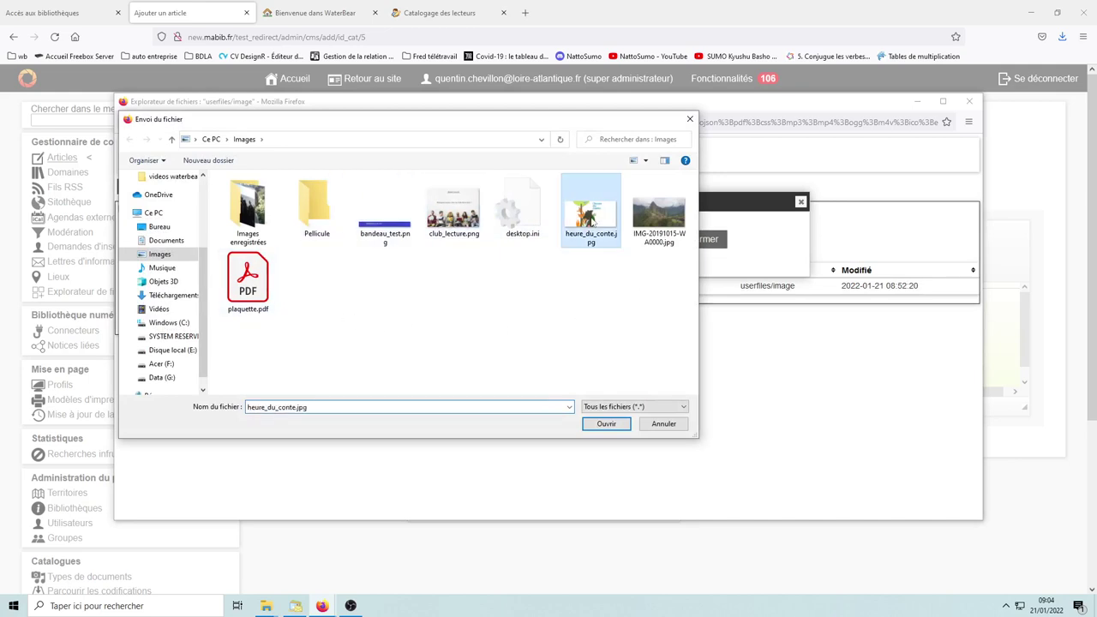
left_click(609, 425)
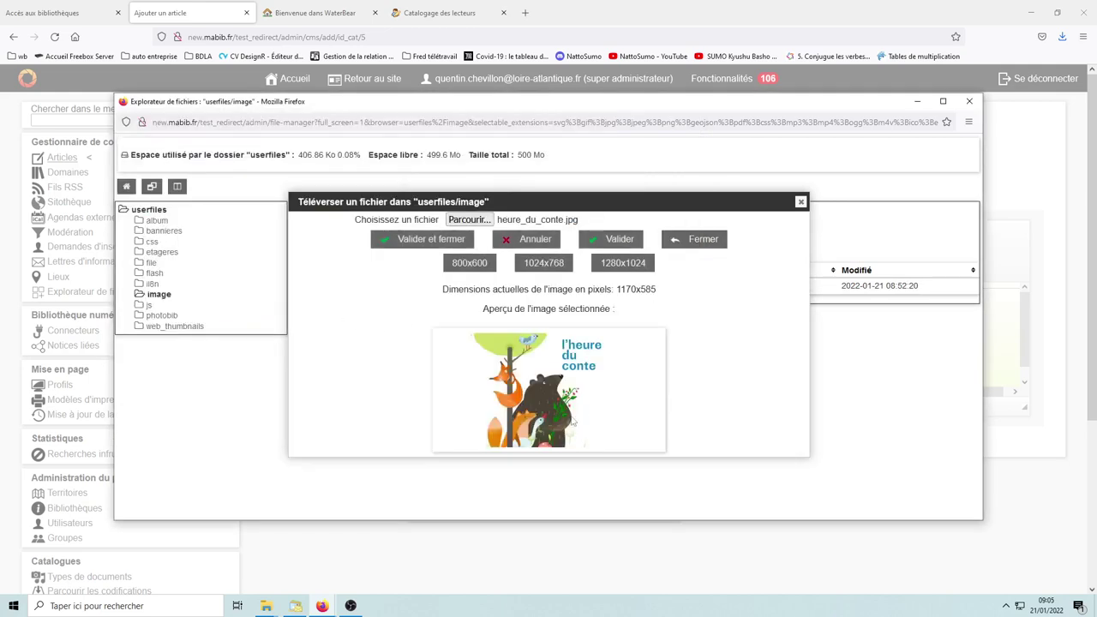
left_click(429, 239)
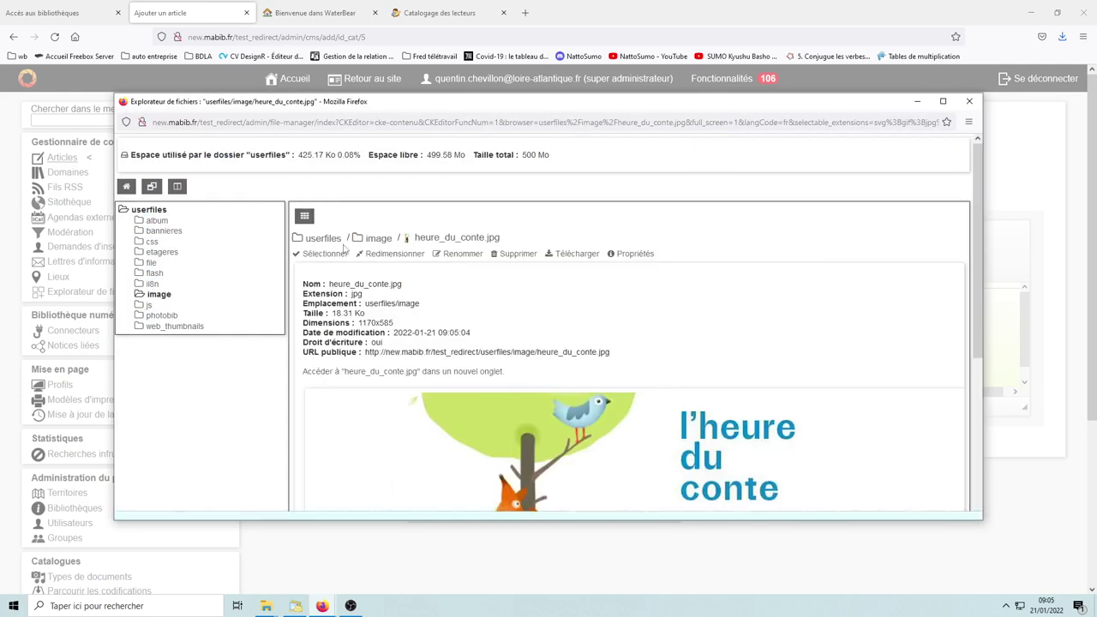
left_click(324, 255)
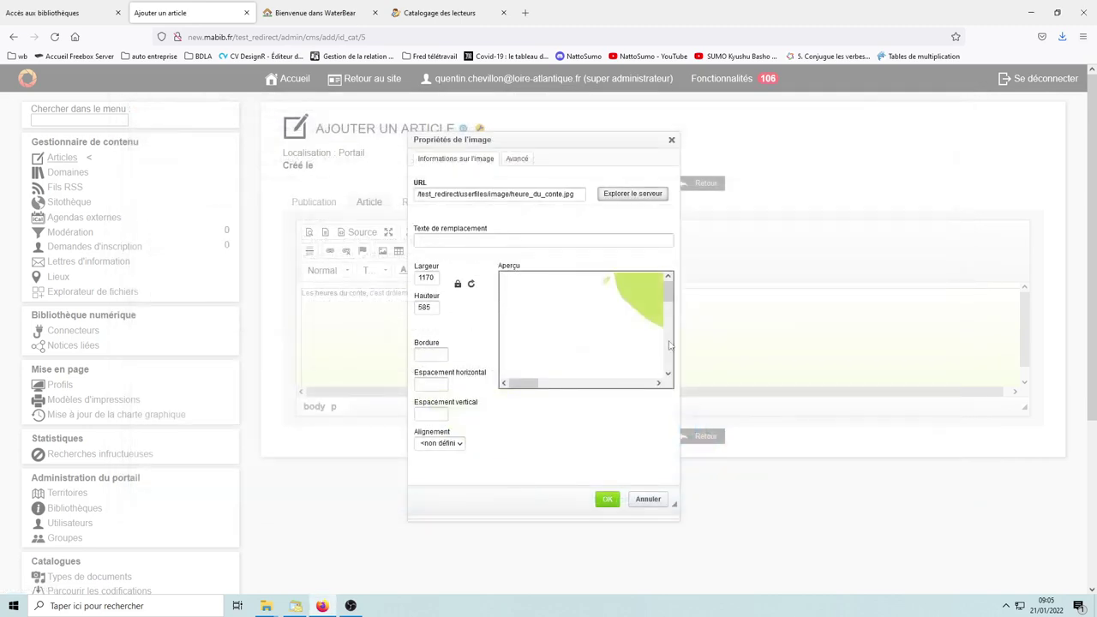
Step: Set the image width to 300, insert it, and save the article
double_click(434, 277)
type("300")
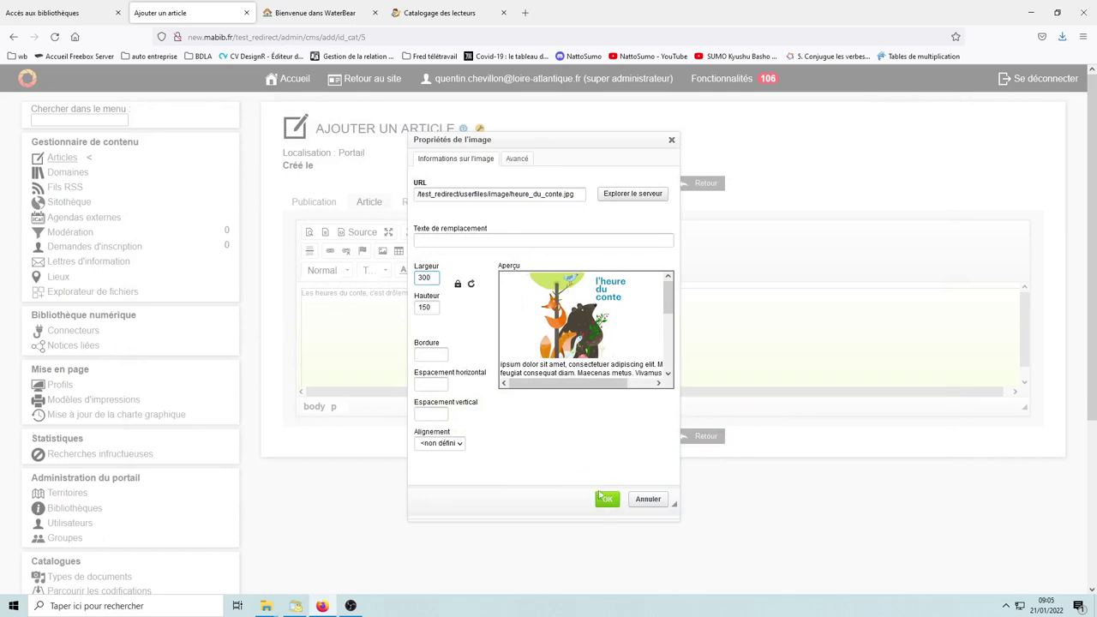
left_click(606, 499)
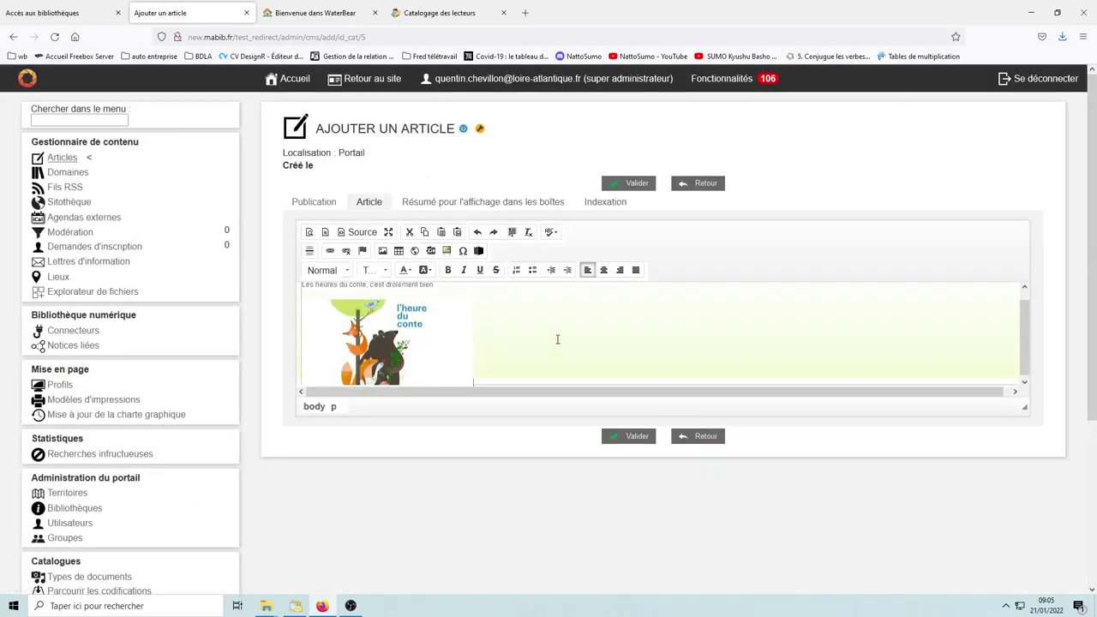
left_click(637, 437)
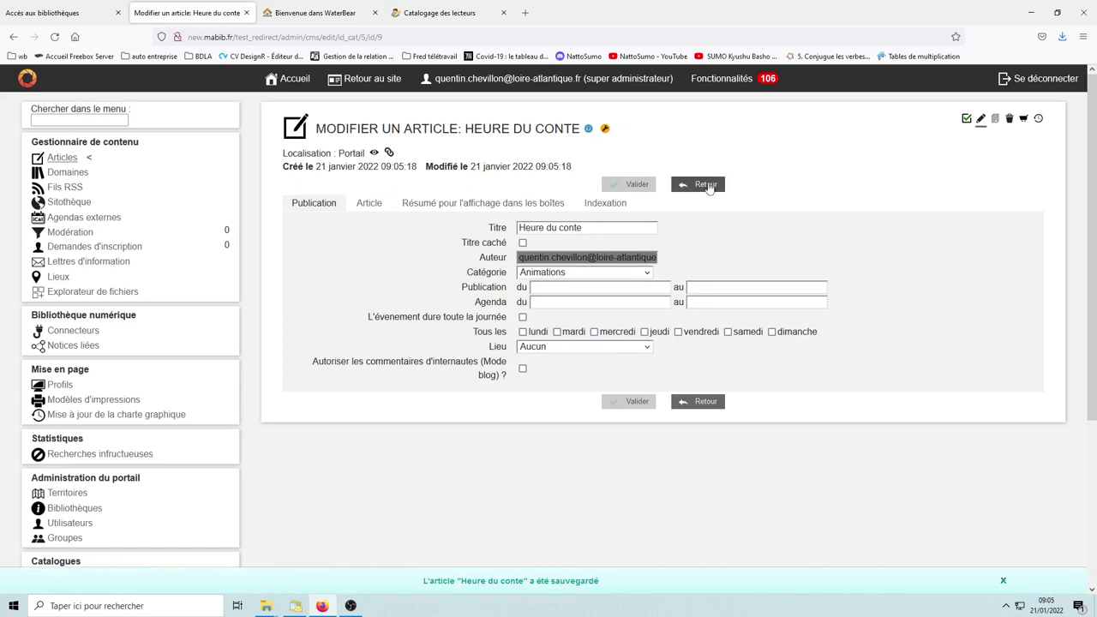
Step: Go back to the articles list and start another article in Animations
left_click(705, 185)
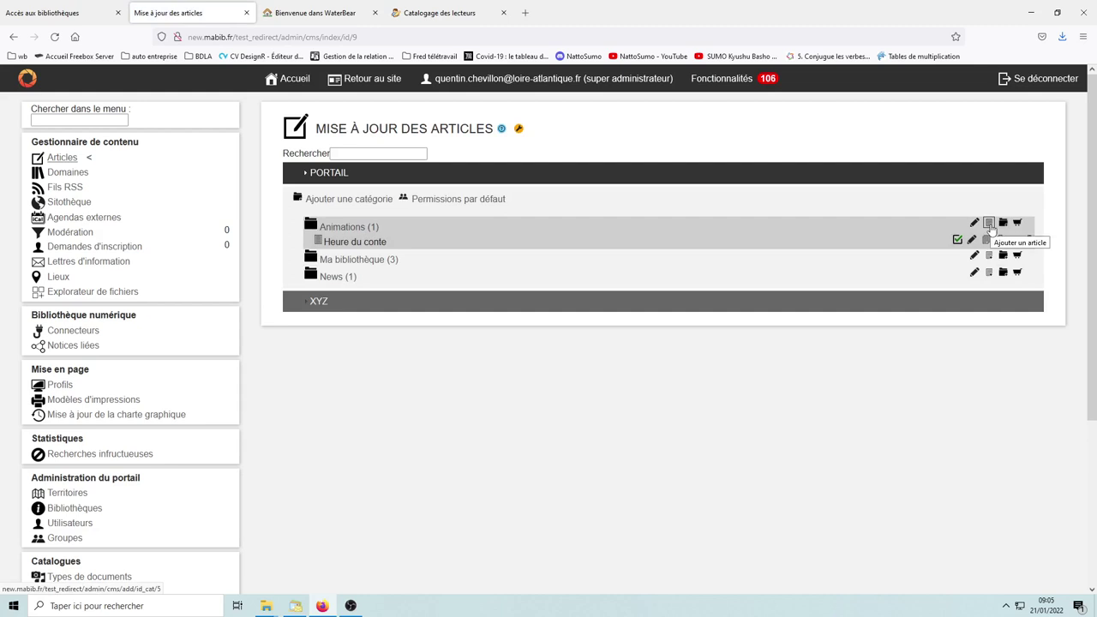
left_click(990, 226)
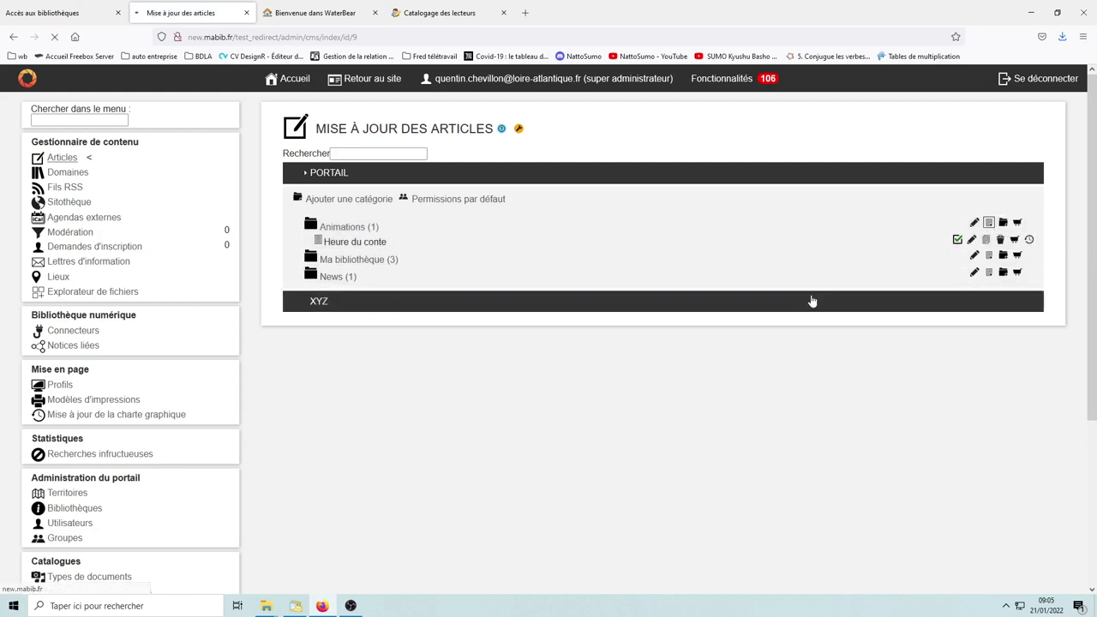
Step: Title the article 'Atelier d'écriture' and write the body 'Les ateliers d'écriture, c'est de la balle'
left_click(551, 230)
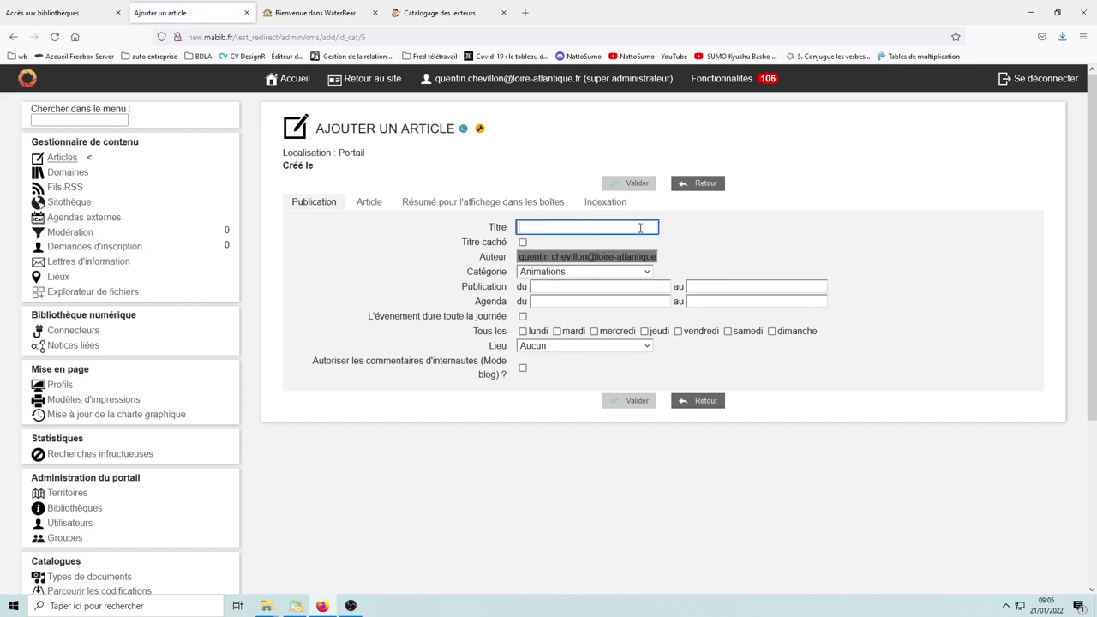
type("Atelier d'écriture")
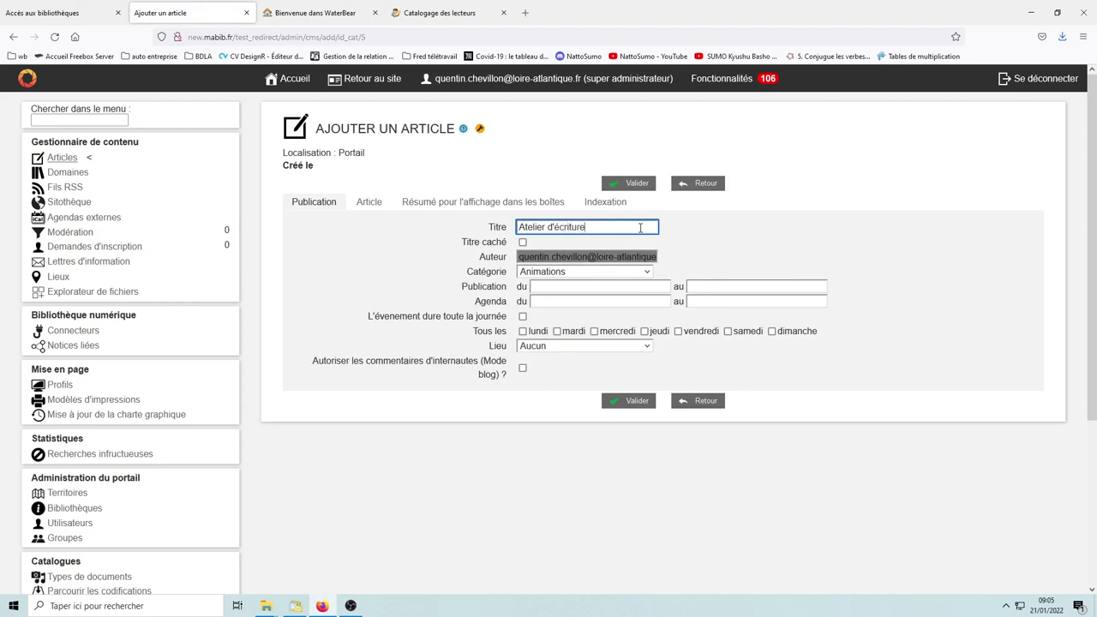
left_click(368, 202)
left_click(382, 310)
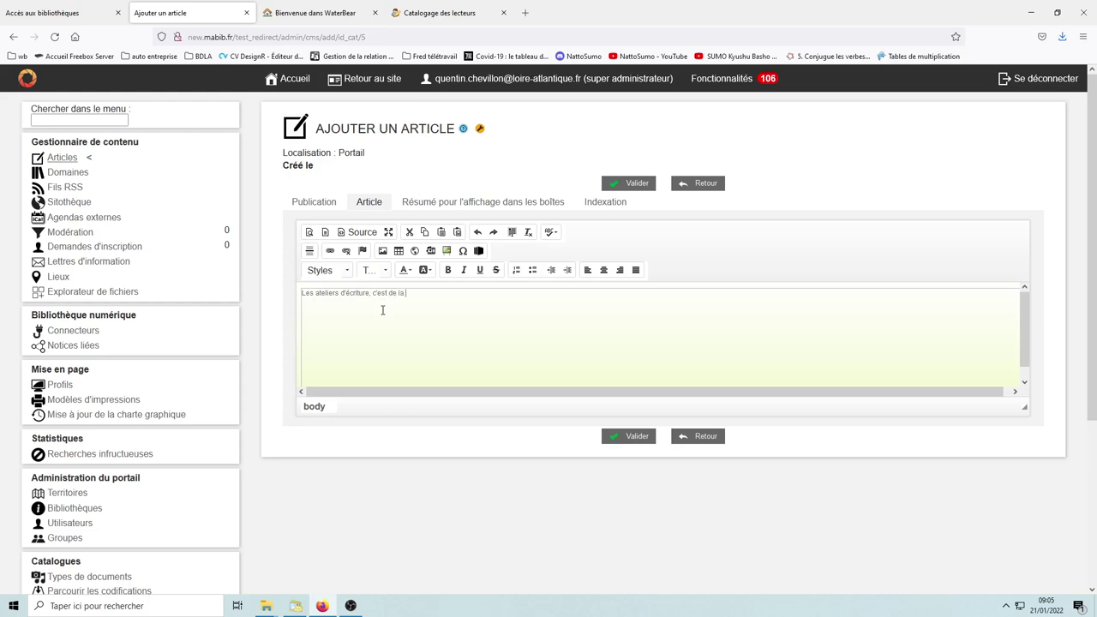
key("Return")
left_click(382, 251)
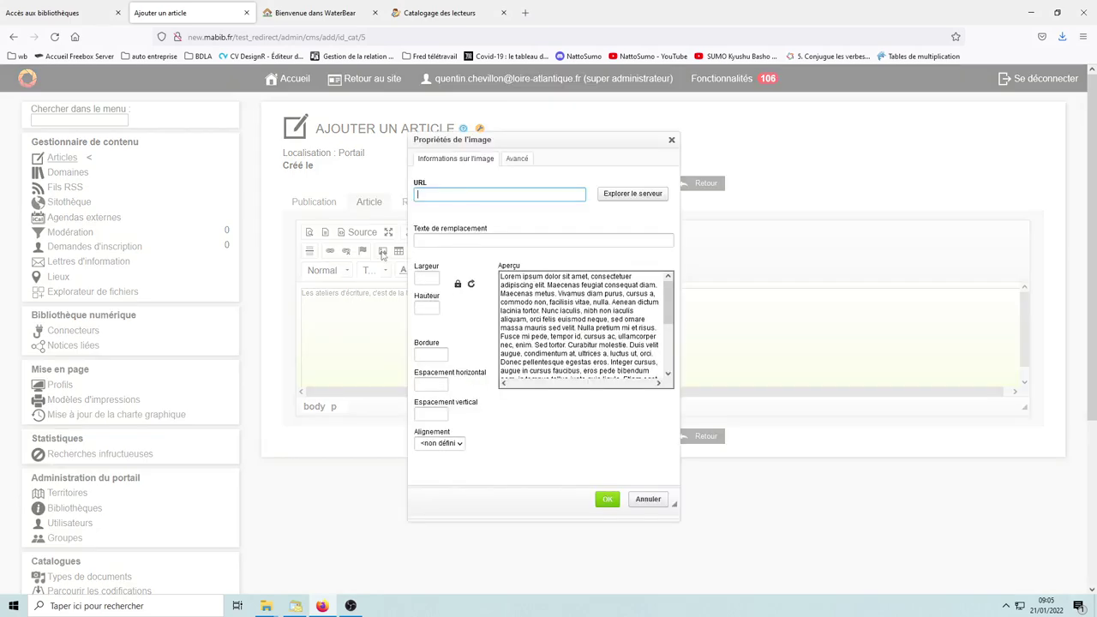
Step: Upload club_lecture.png to the server and select it as the article image
left_click(632, 194)
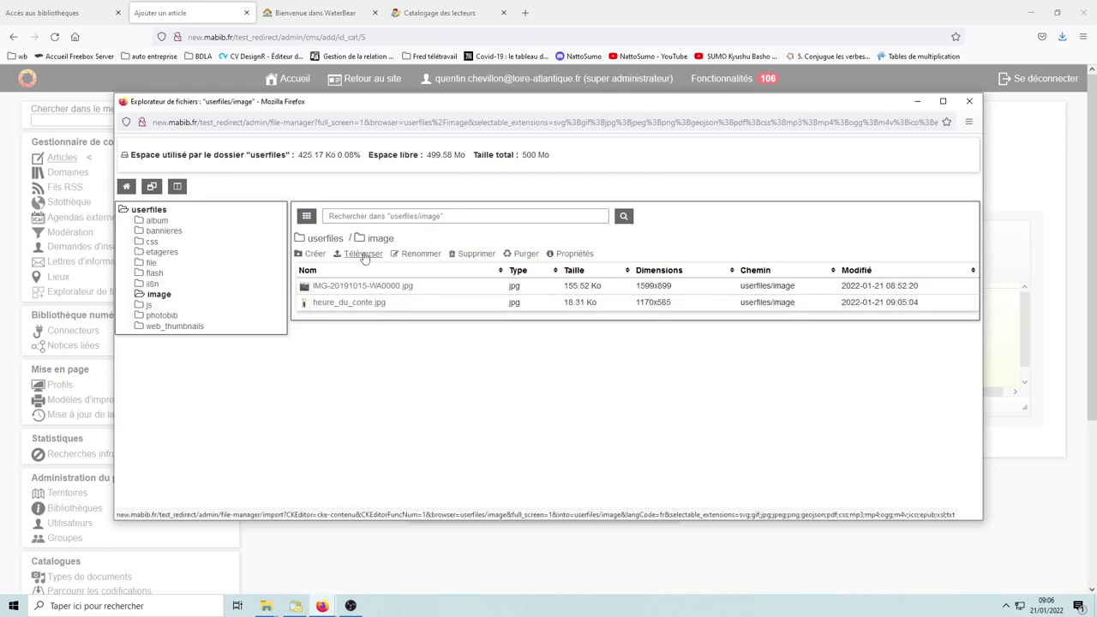
left_click(364, 256)
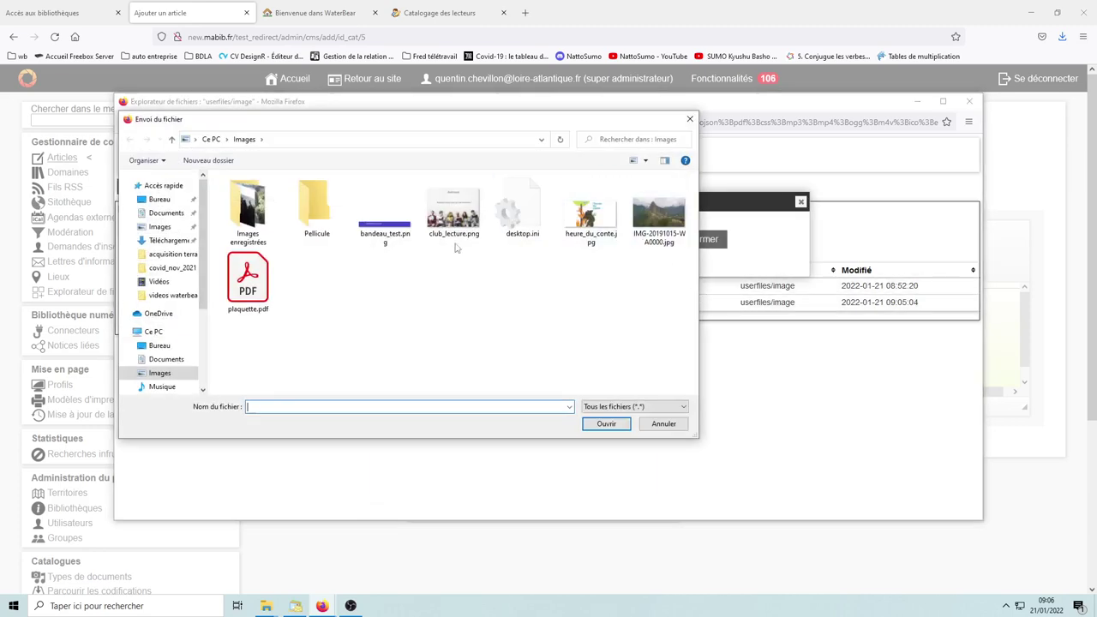
left_click(461, 219)
left_click(606, 424)
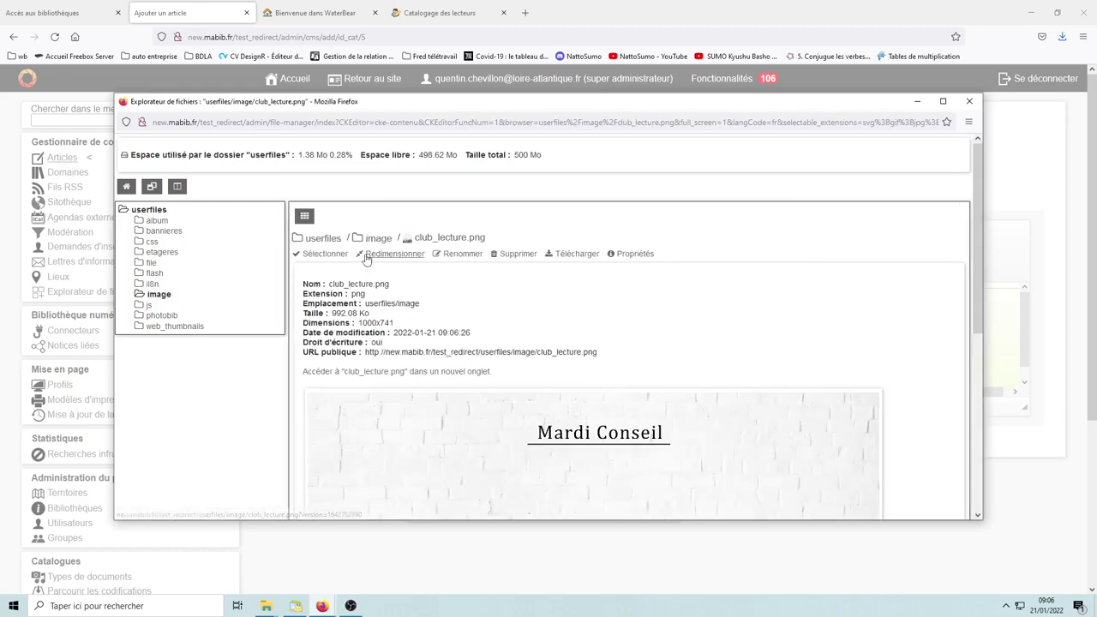
left_click(319, 253)
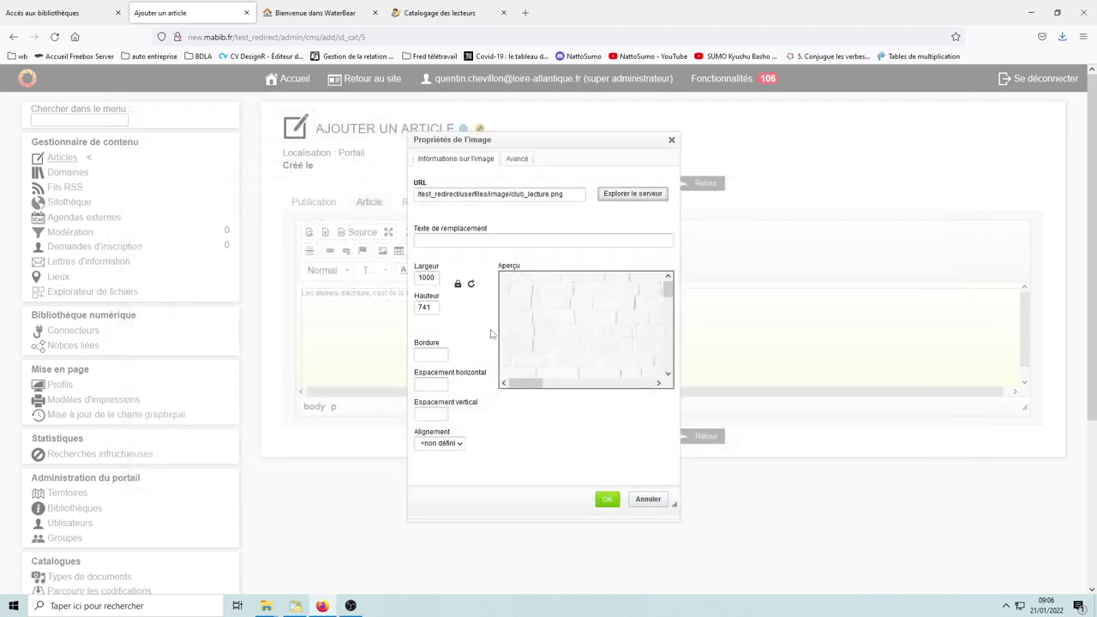
Step: Change the image width from 1000 to 300, insert it, and save the article
double_click(427, 277)
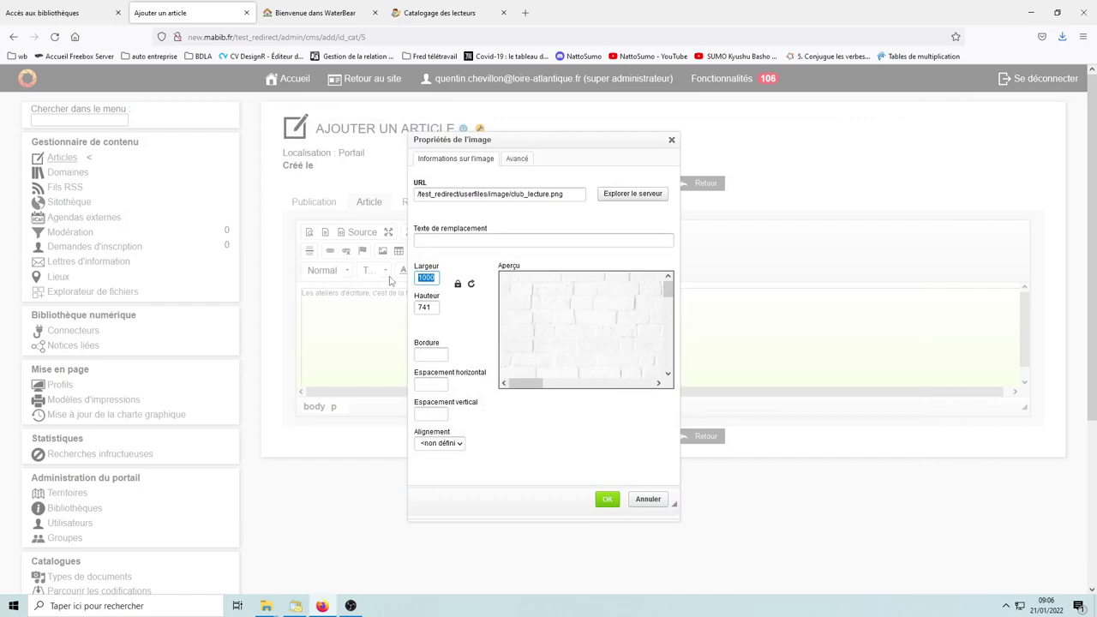
type("300")
left_click(607, 499)
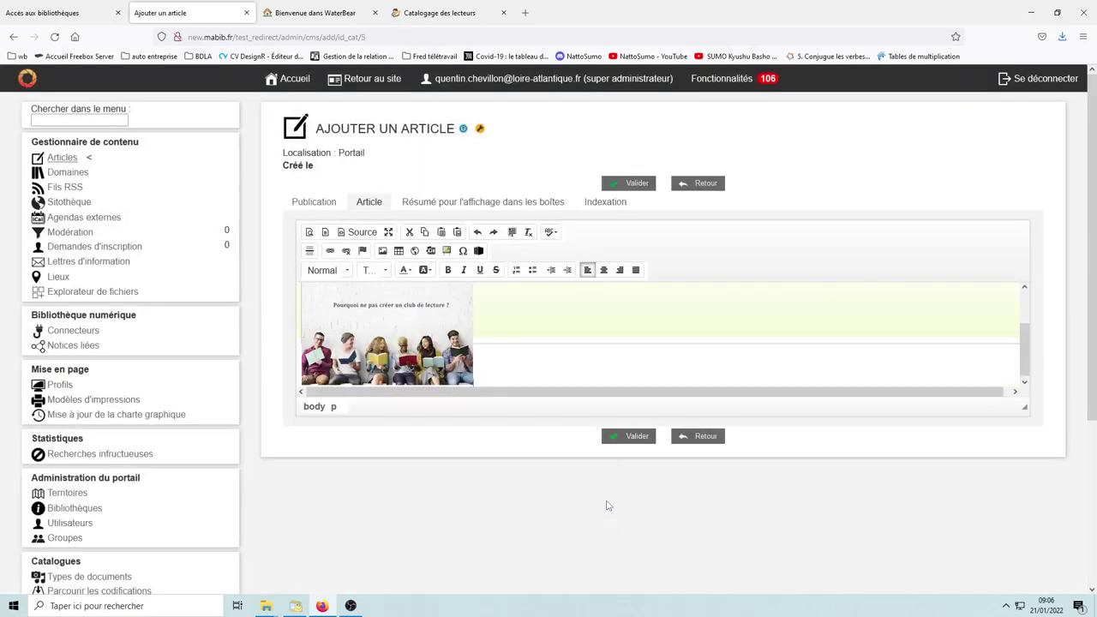
left_click(633, 436)
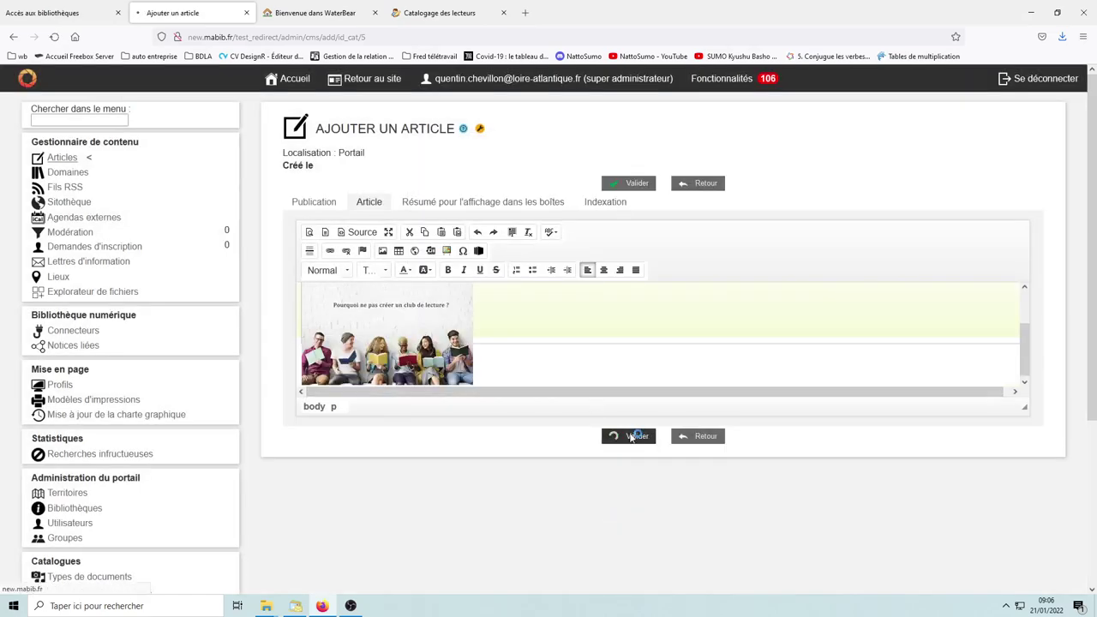
Step: Go back to Mise à jour des articles, then return to the public portal site
left_click(699, 401)
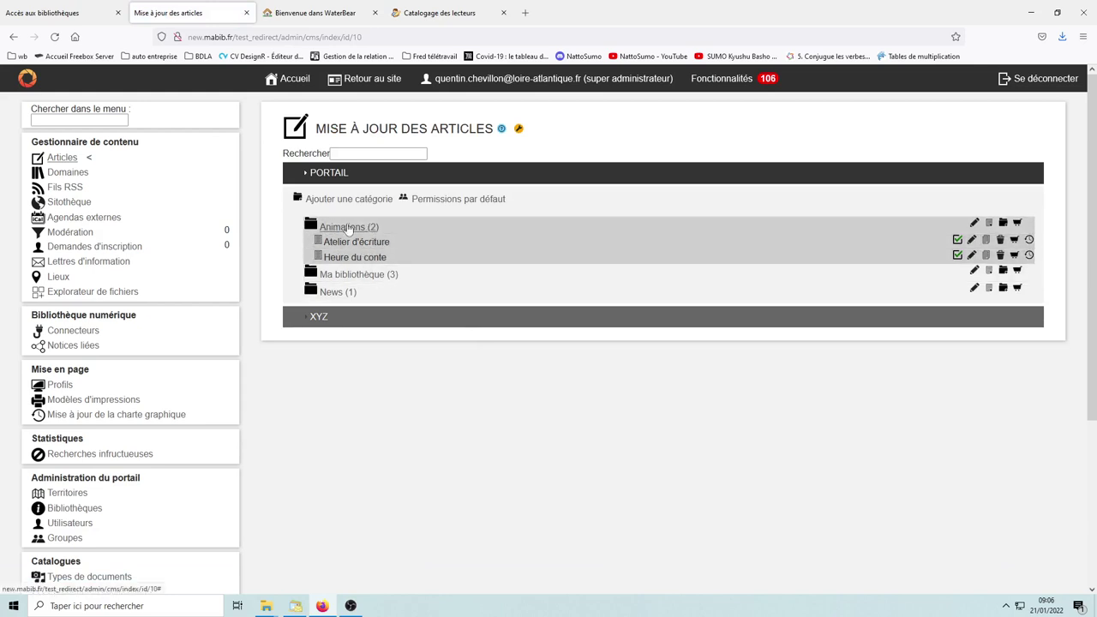
left_click(372, 83)
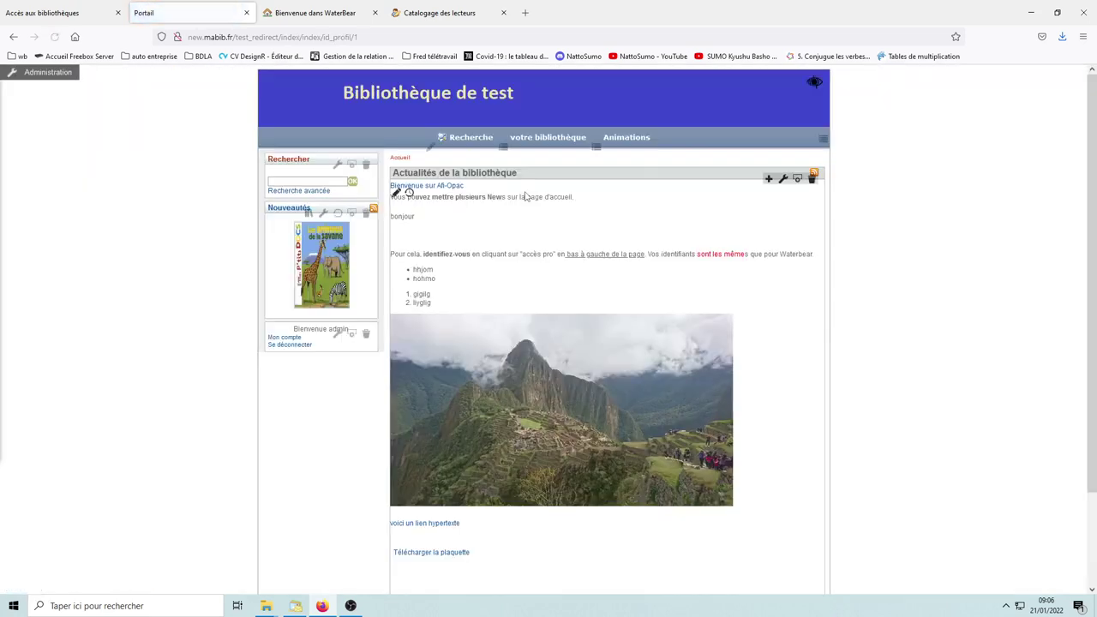
Step: Reveal the Animations menu entries on the Bibliothèque de test home page
mouse_move(635, 141)
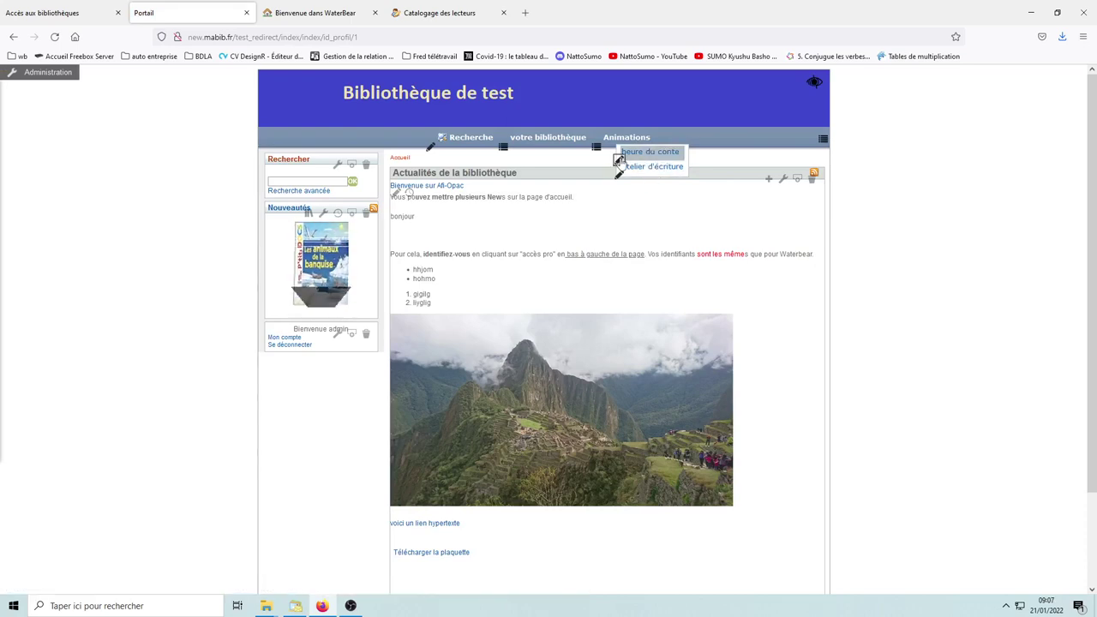
Step: Link the heure du conte menu entry to the Portail > Animations article 'Atelier d'écriture'
left_click(619, 161)
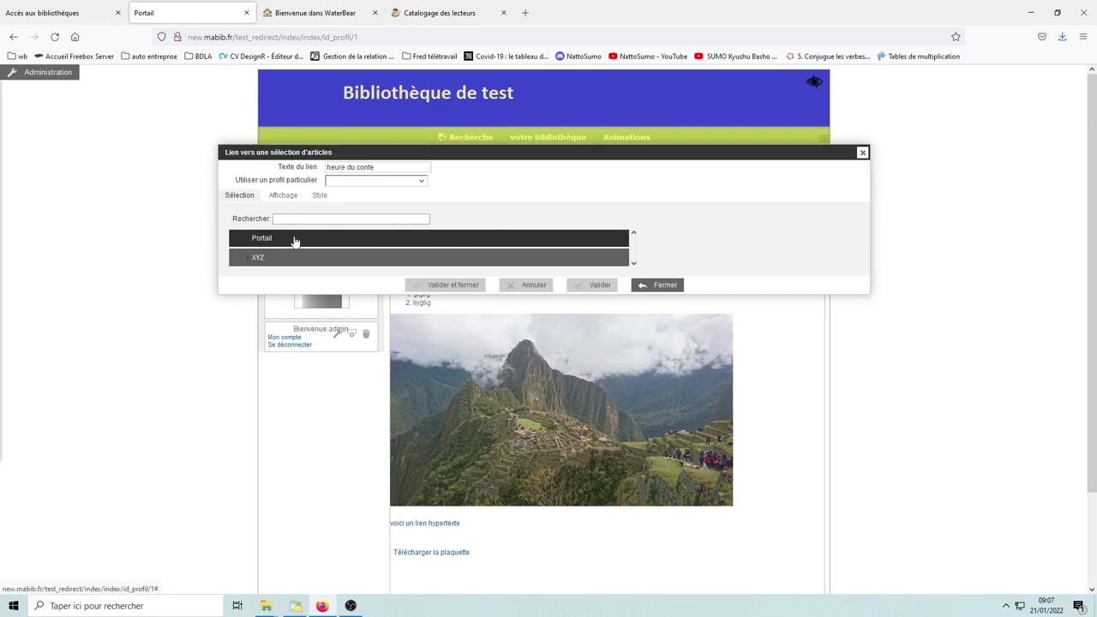
left_click(261, 238)
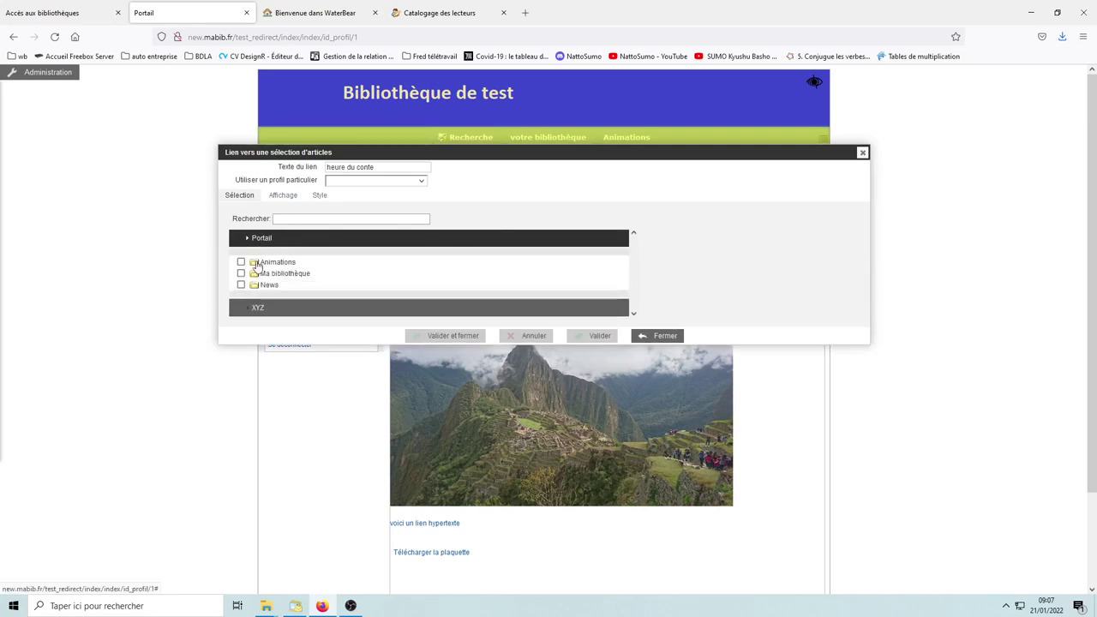
left_click(256, 265)
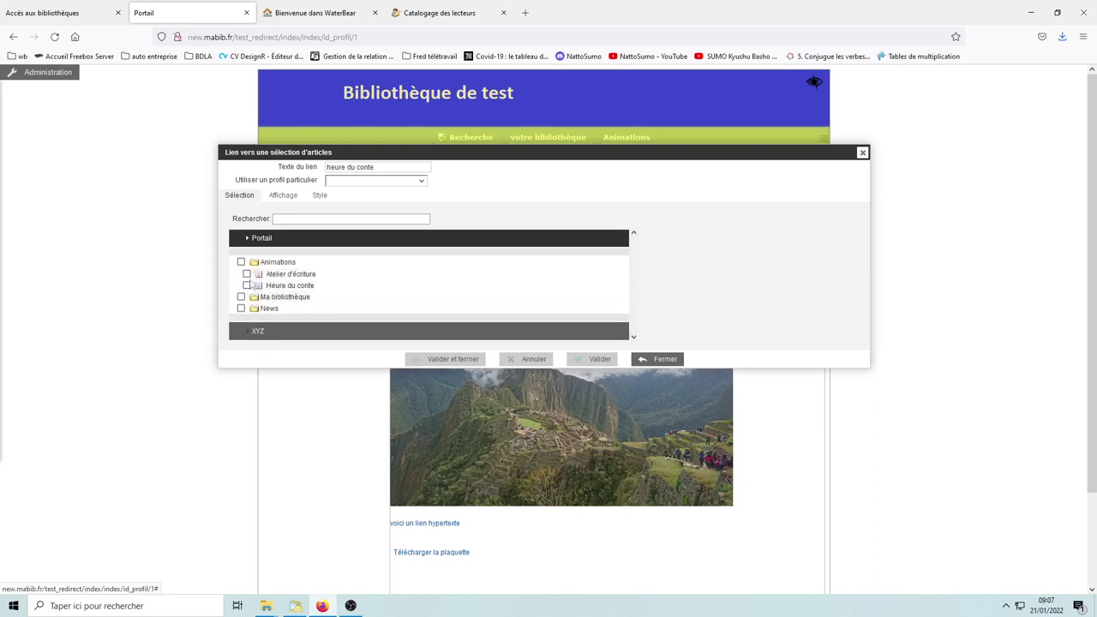
left_click(247, 274)
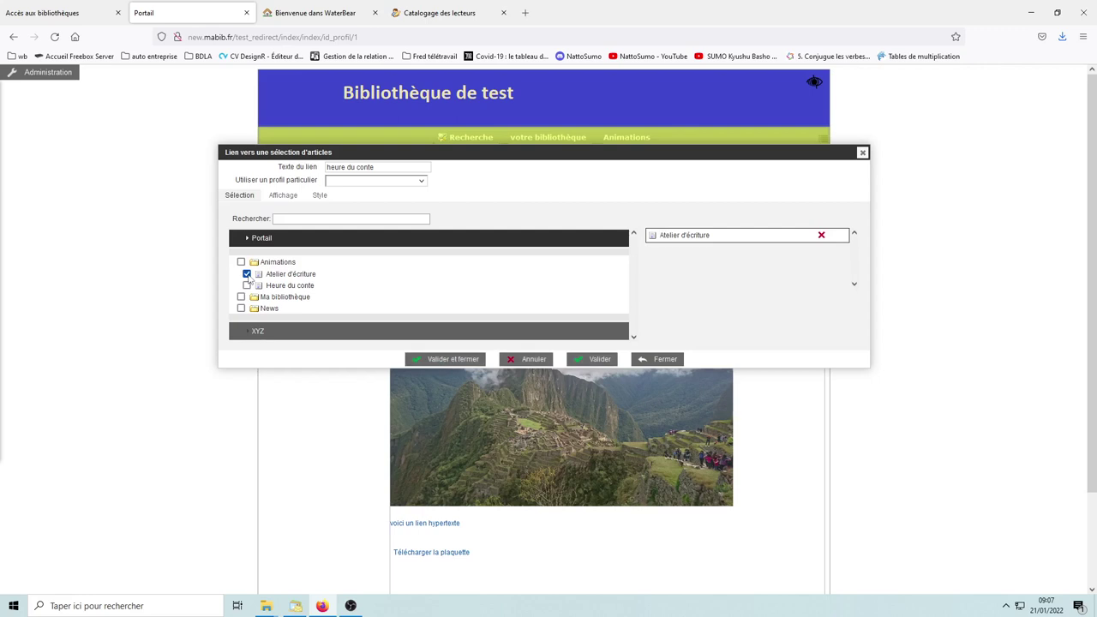
left_click(459, 360)
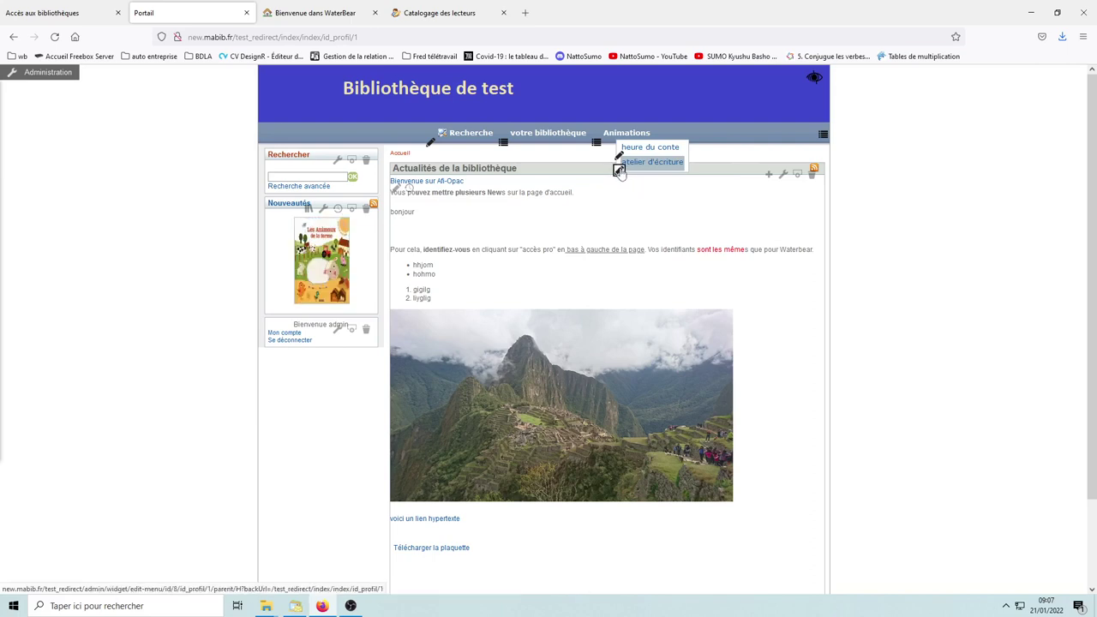
Step: Point the atelier d'écriture menu entry at the Portail > Animations article 'Heure du conte'
left_click(619, 171)
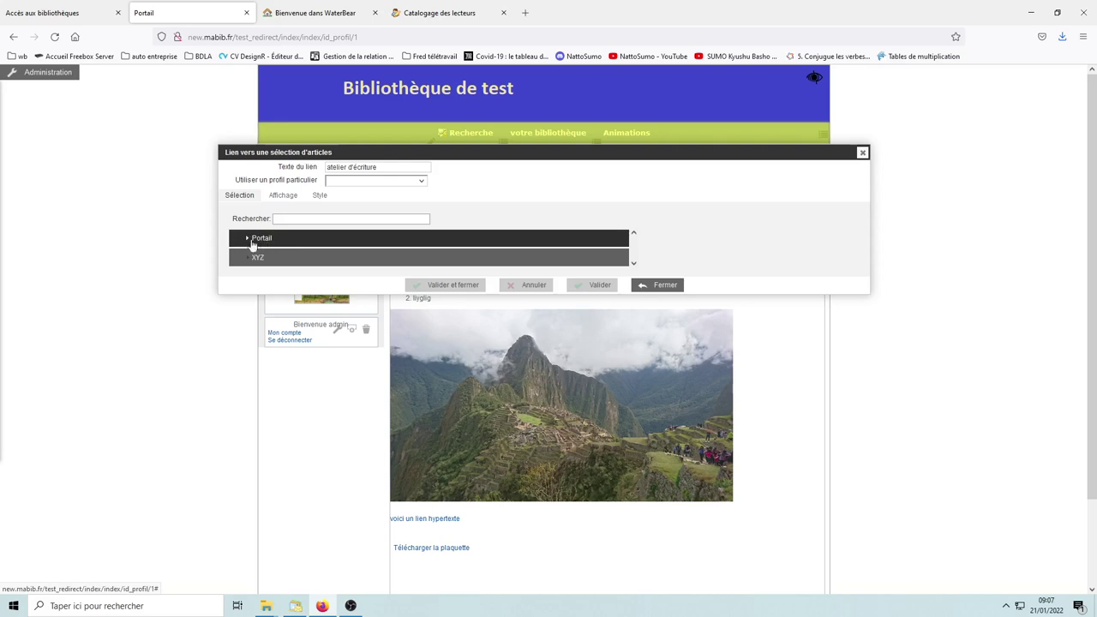
left_click(265, 241)
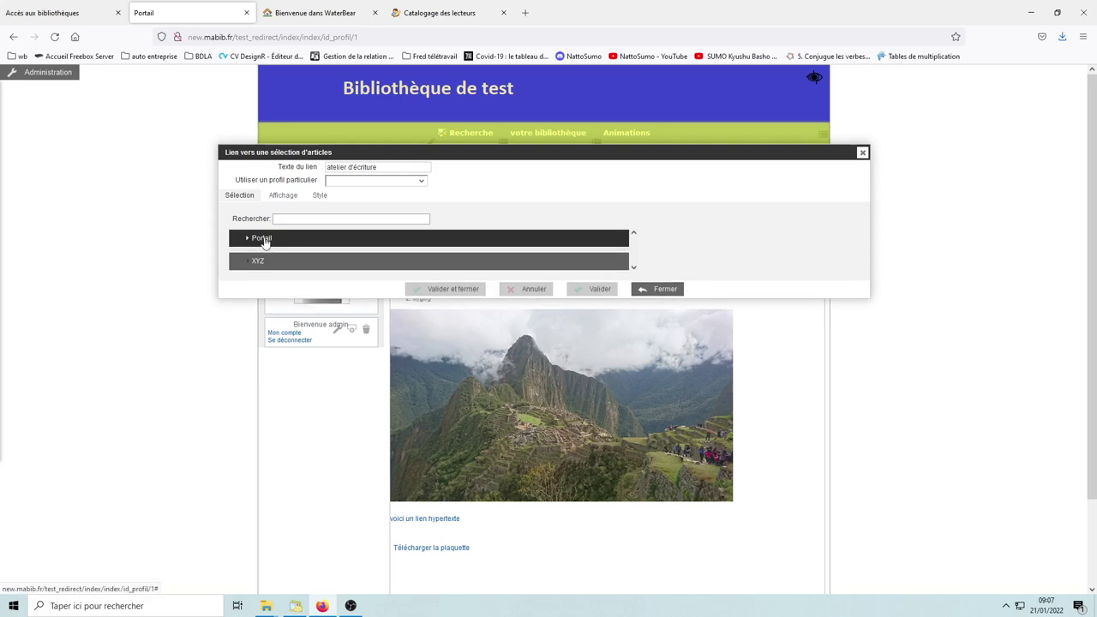
left_click(254, 265)
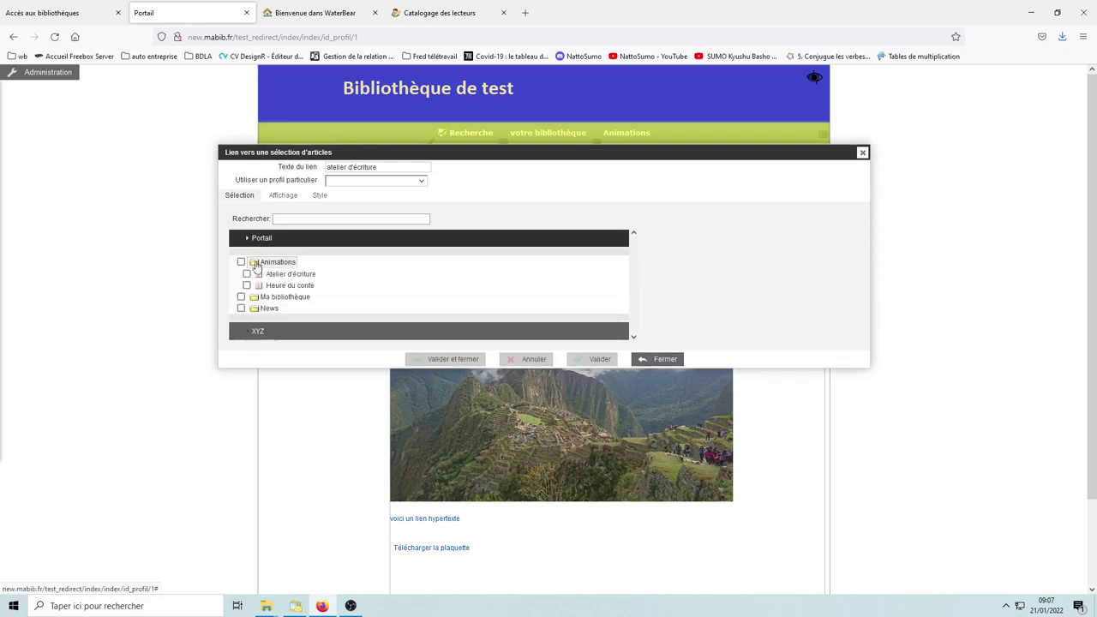
left_click(247, 285)
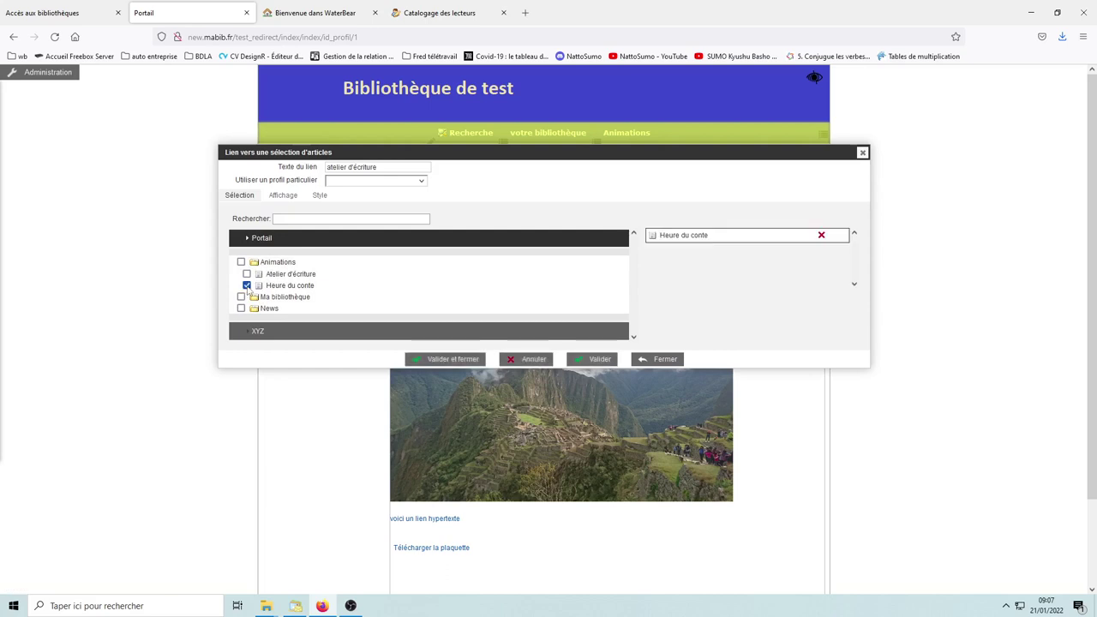
left_click(464, 360)
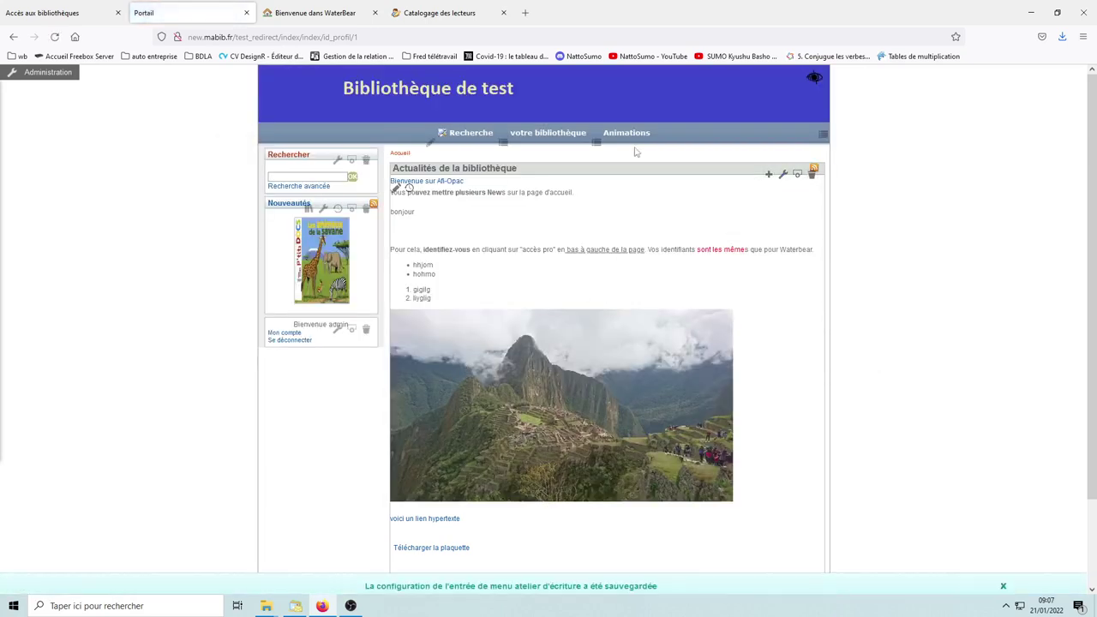
left_click(650, 146)
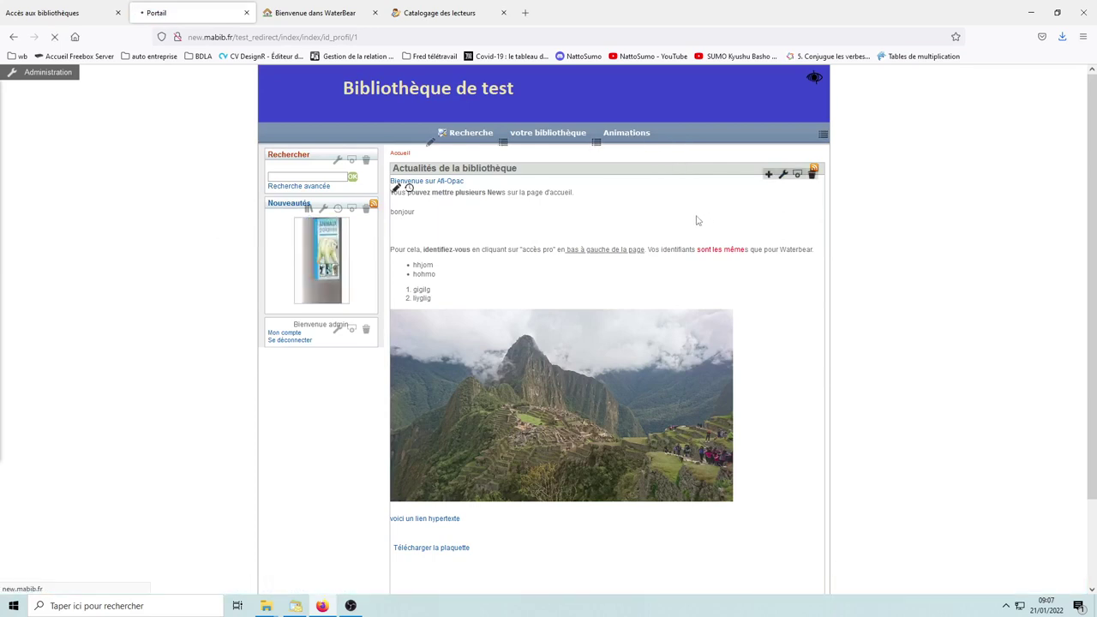
mouse_move(635, 140)
left_click(653, 168)
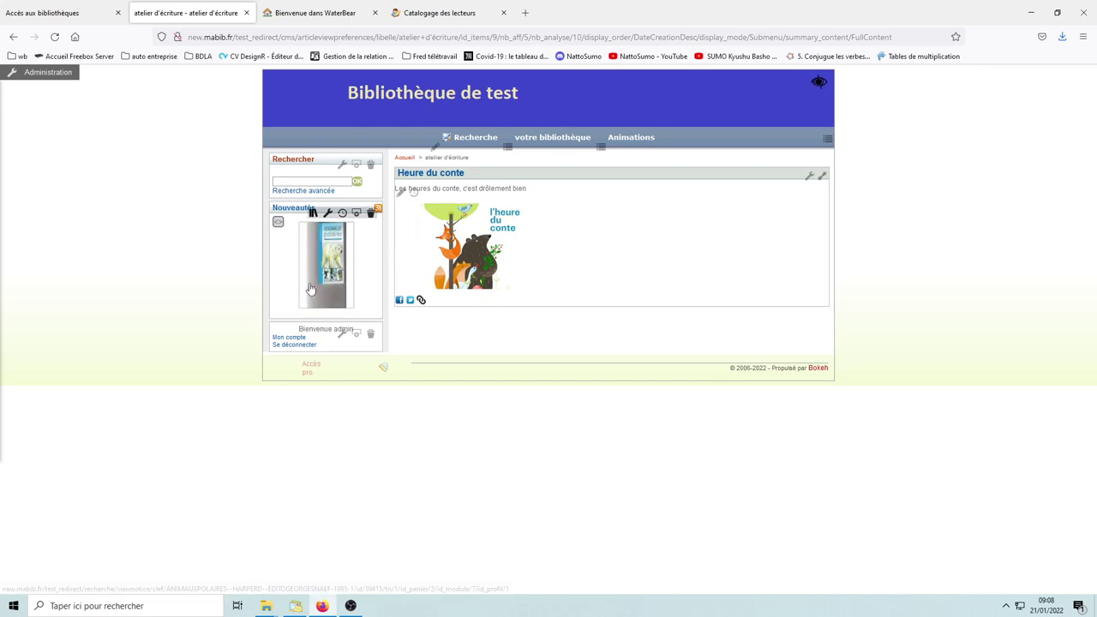
left_click_drag(288, 212, 534, 320)
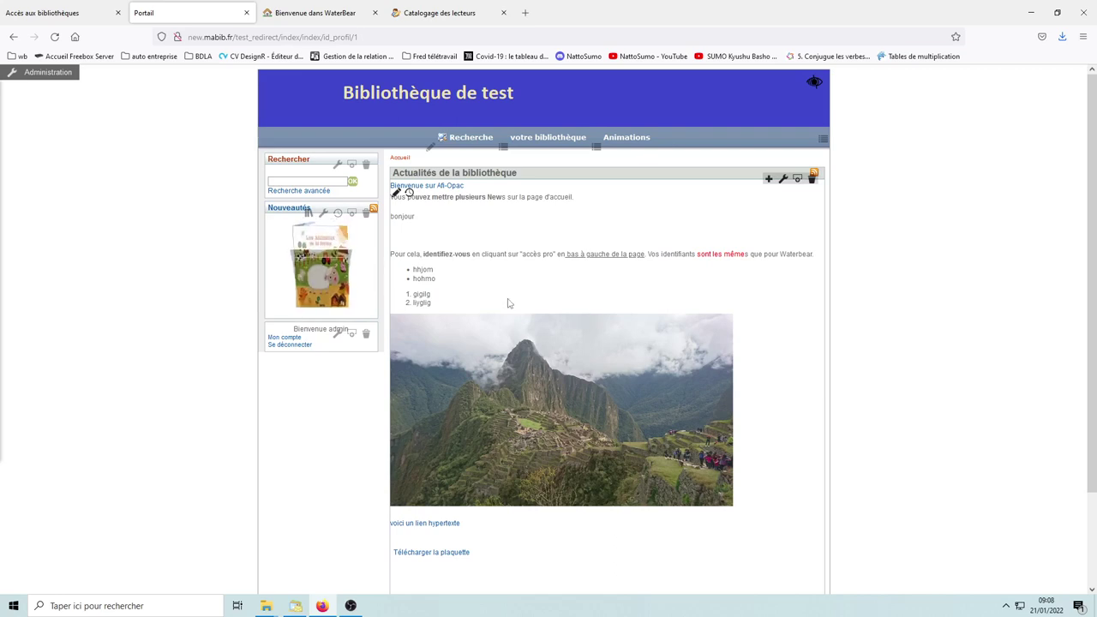
left_click(309, 215)
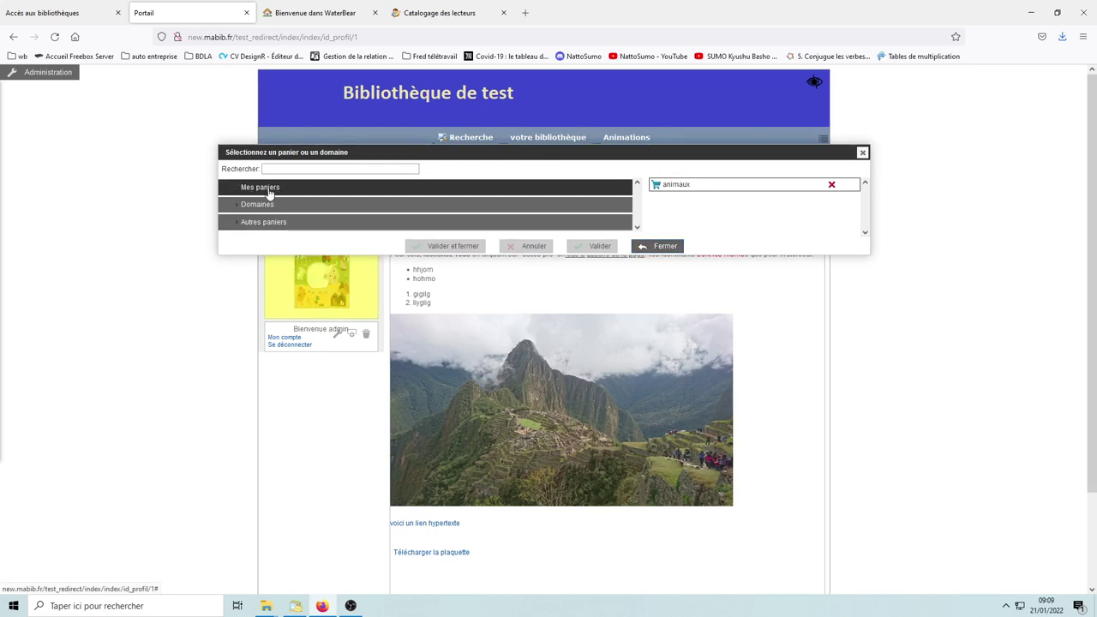
left_click(269, 188)
left_click(269, 190)
left_click(262, 205)
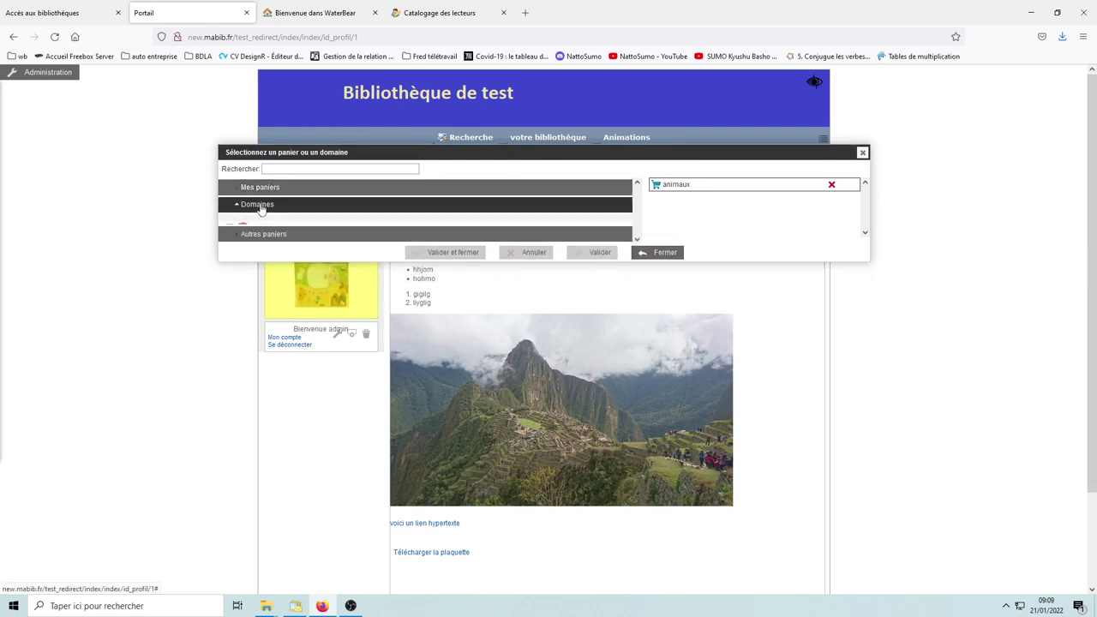
left_click(261, 206)
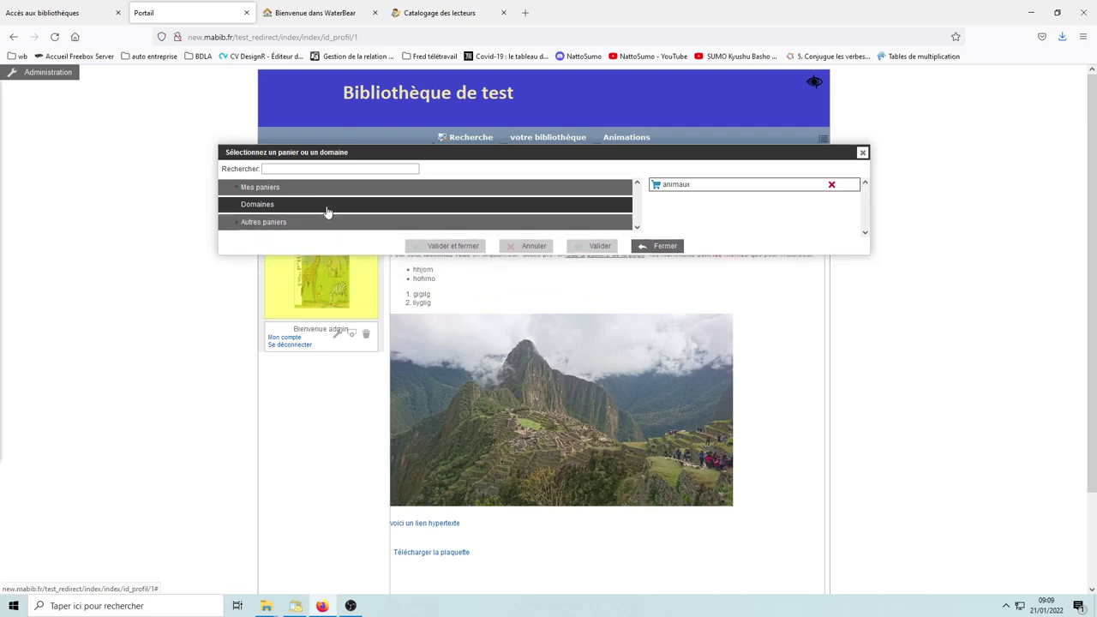
left_click(667, 248)
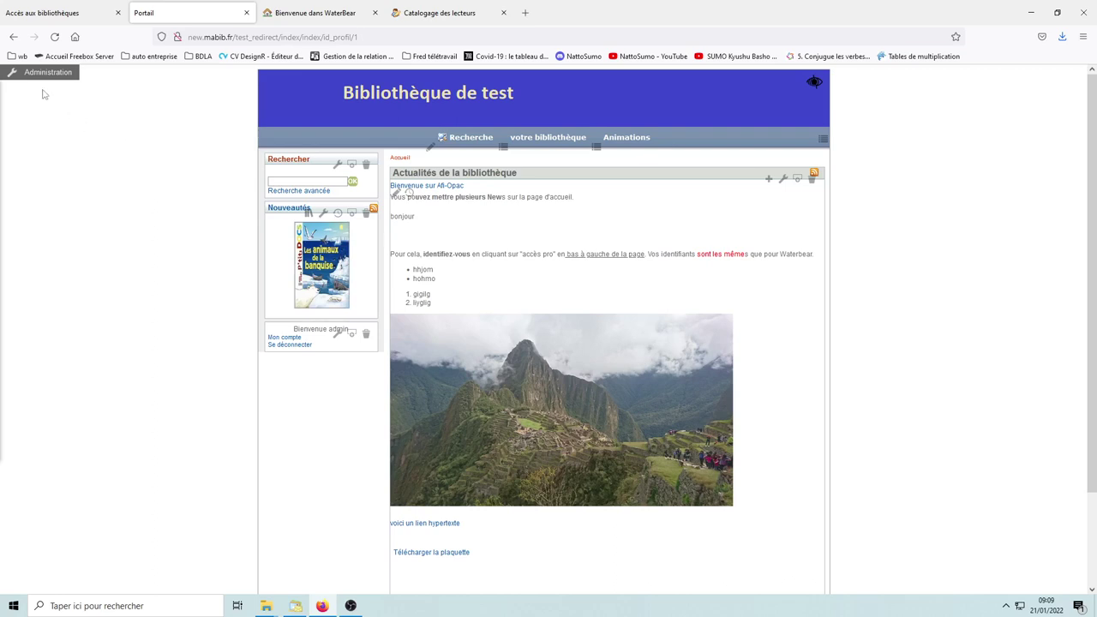
Step: Open the Policiers domain for editing from Administration > Domaines
left_click(44, 76)
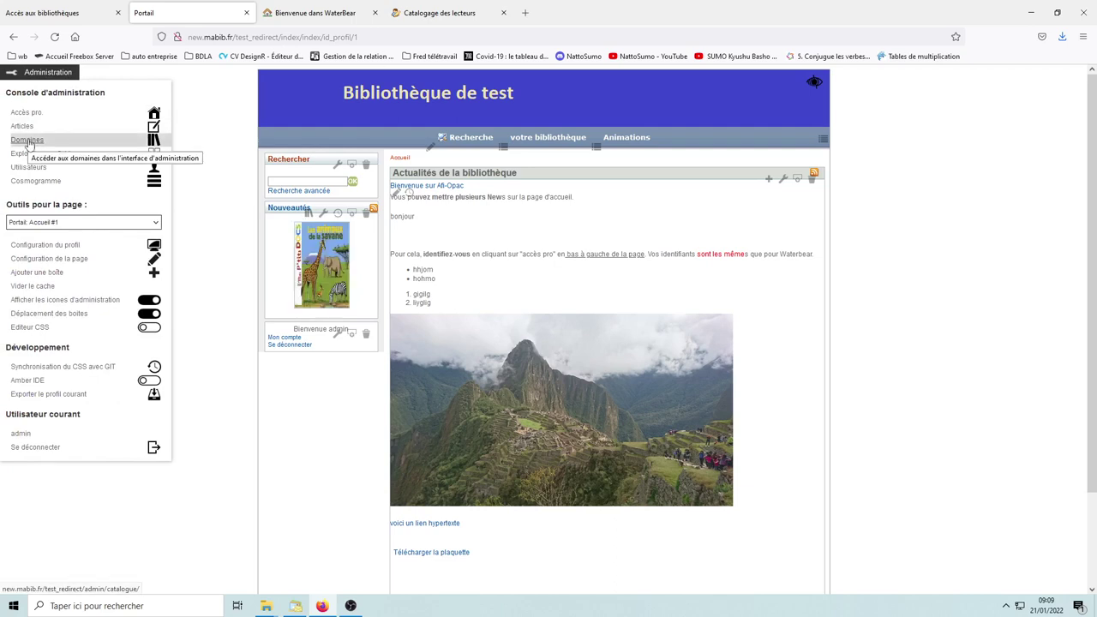
left_click(28, 141)
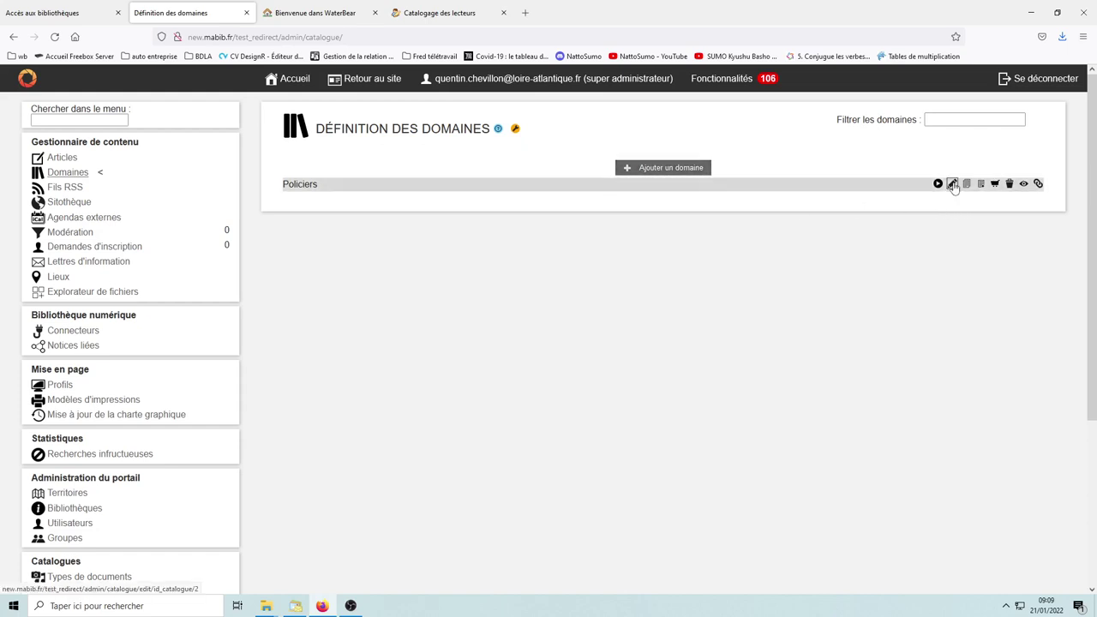
left_click(953, 184)
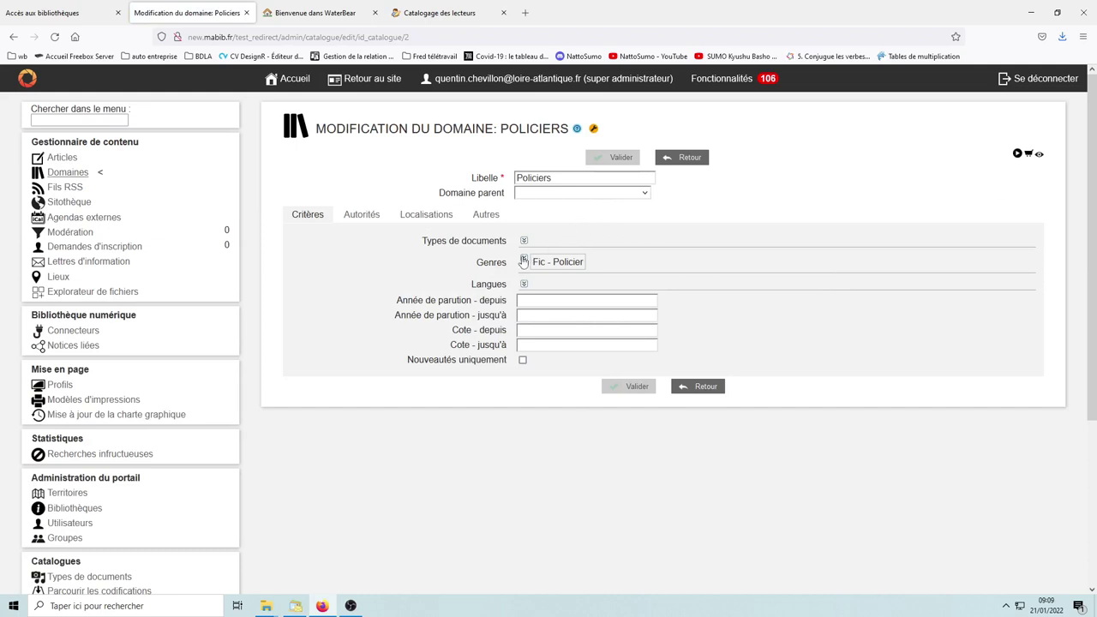
Step: Expand the Policiers domain's Genres criteria list, review it, and collapse it again
left_click(525, 262)
scroll(692, 404, "down", 5)
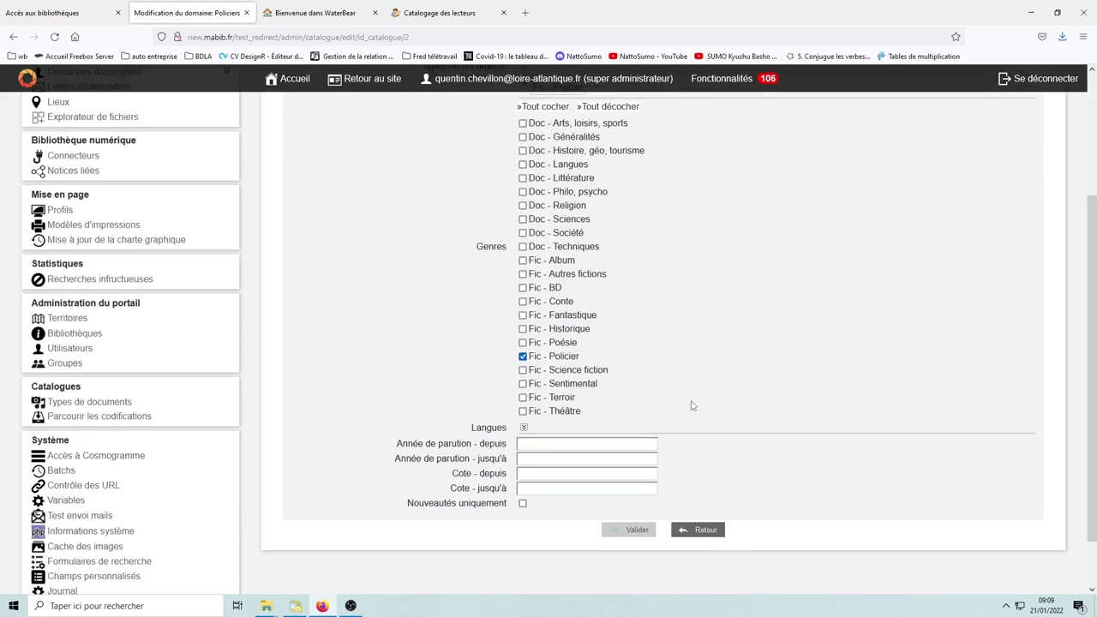
scroll(692, 404, "up", 2)
scroll(692, 404, "up", 1)
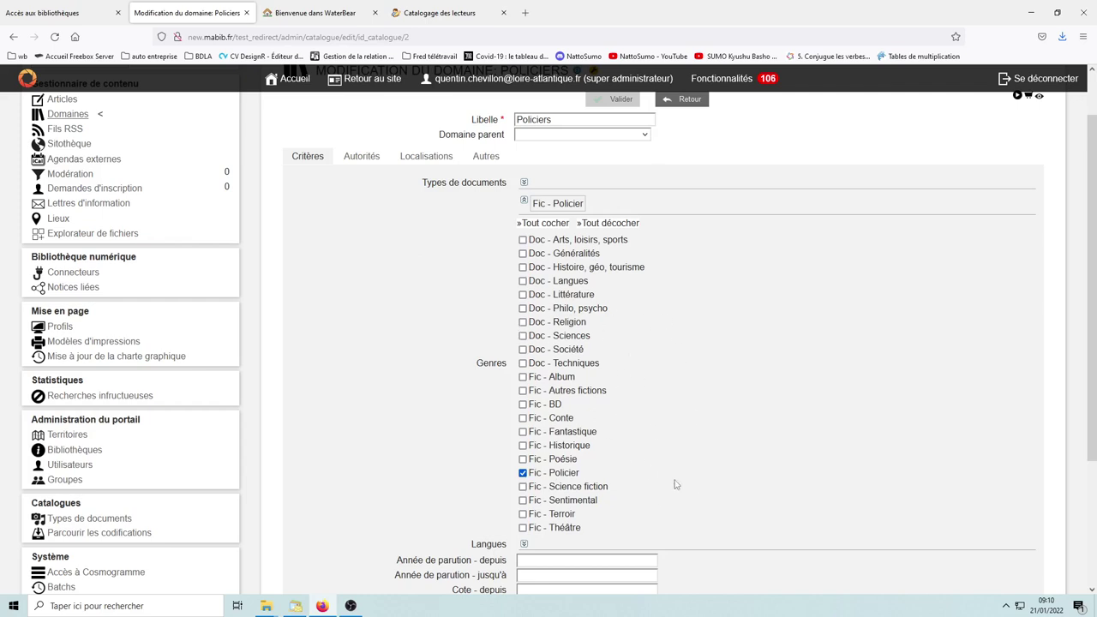
left_click(524, 203)
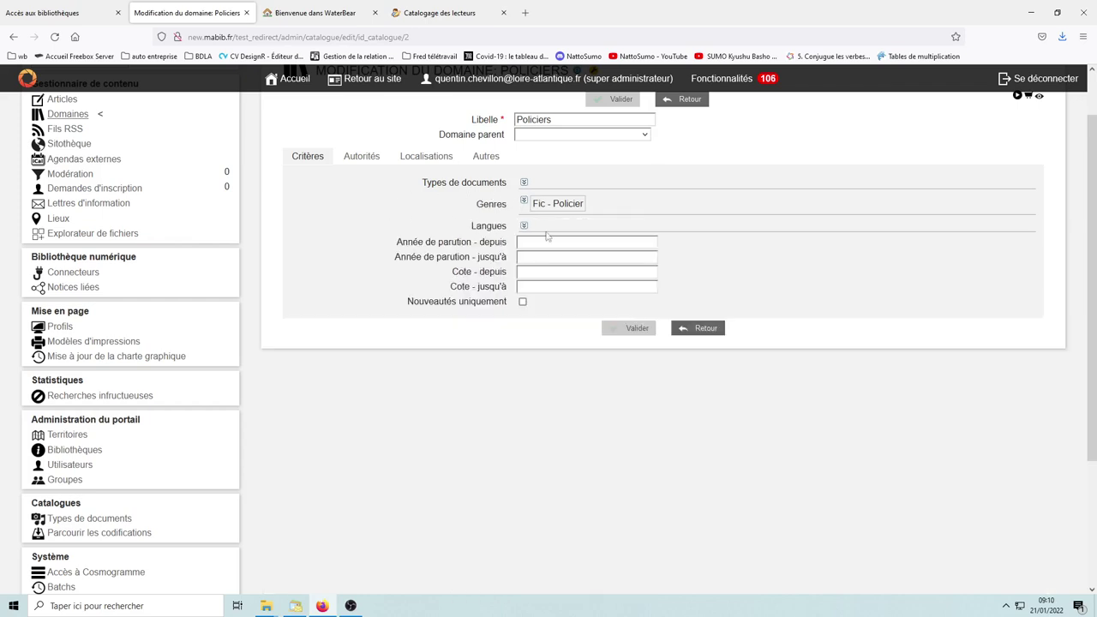
Step: Check the Localisations sections, then go back to Critères and the domains list
left_click(426, 157)
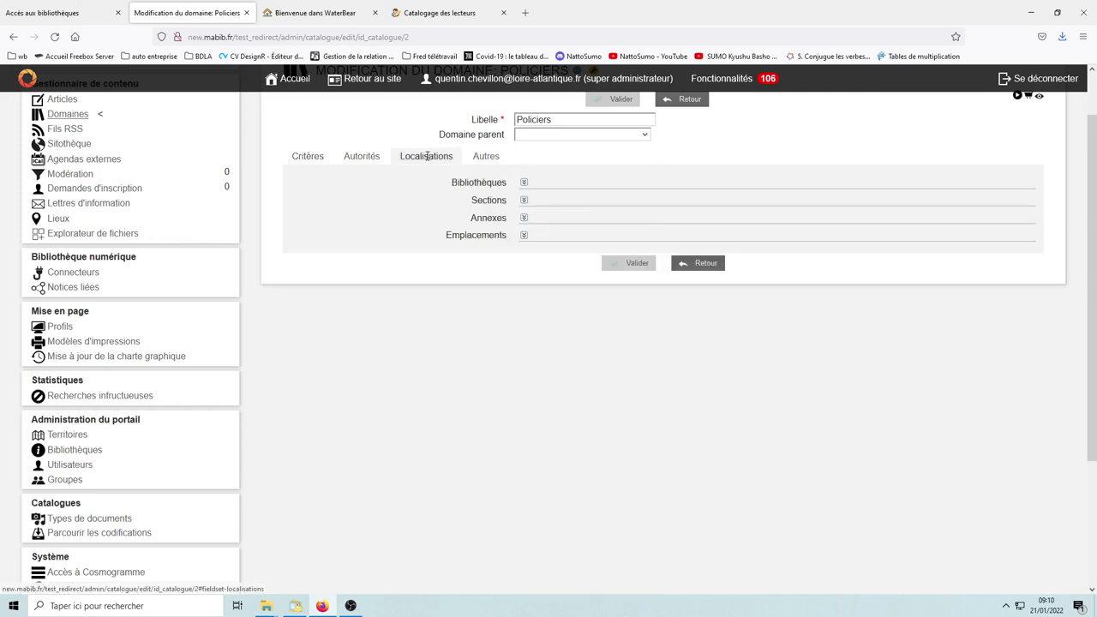
left_click(525, 202)
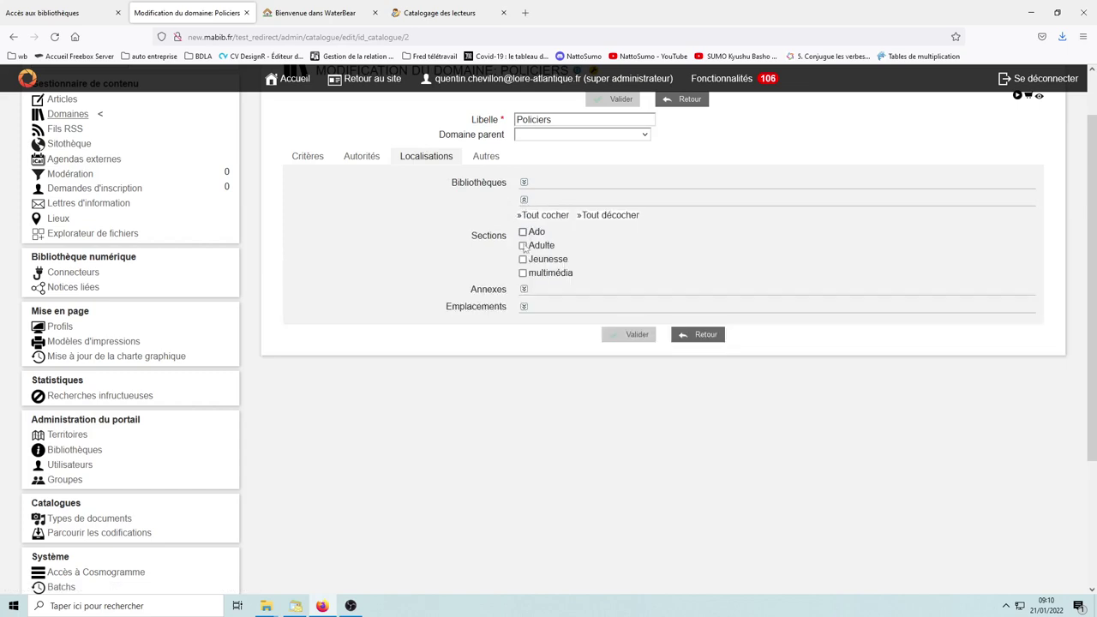
left_click(524, 201)
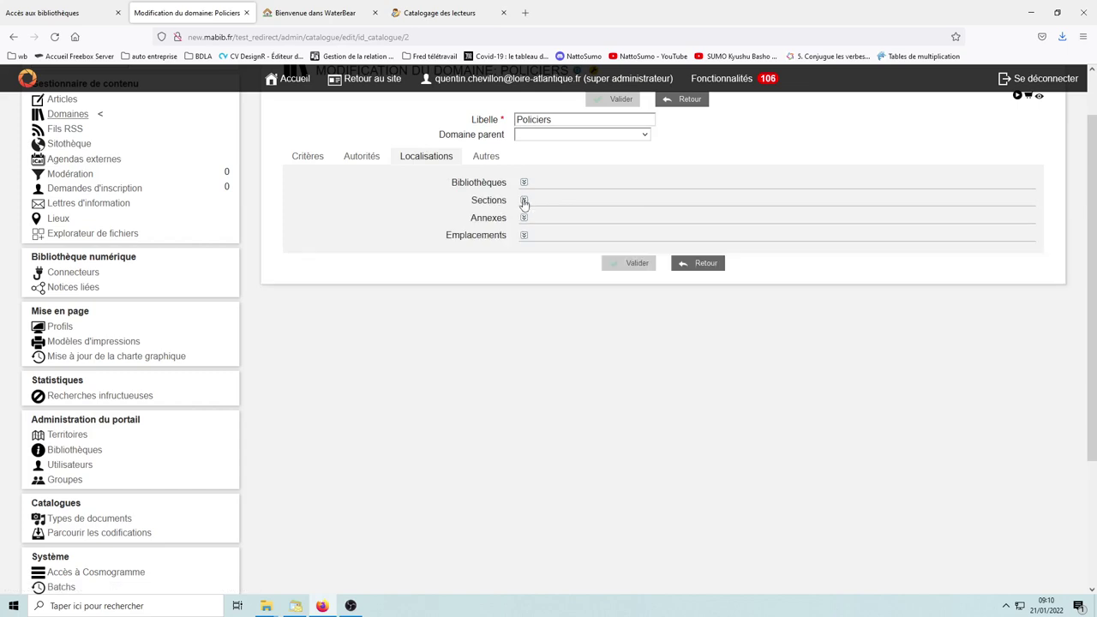
left_click(305, 159)
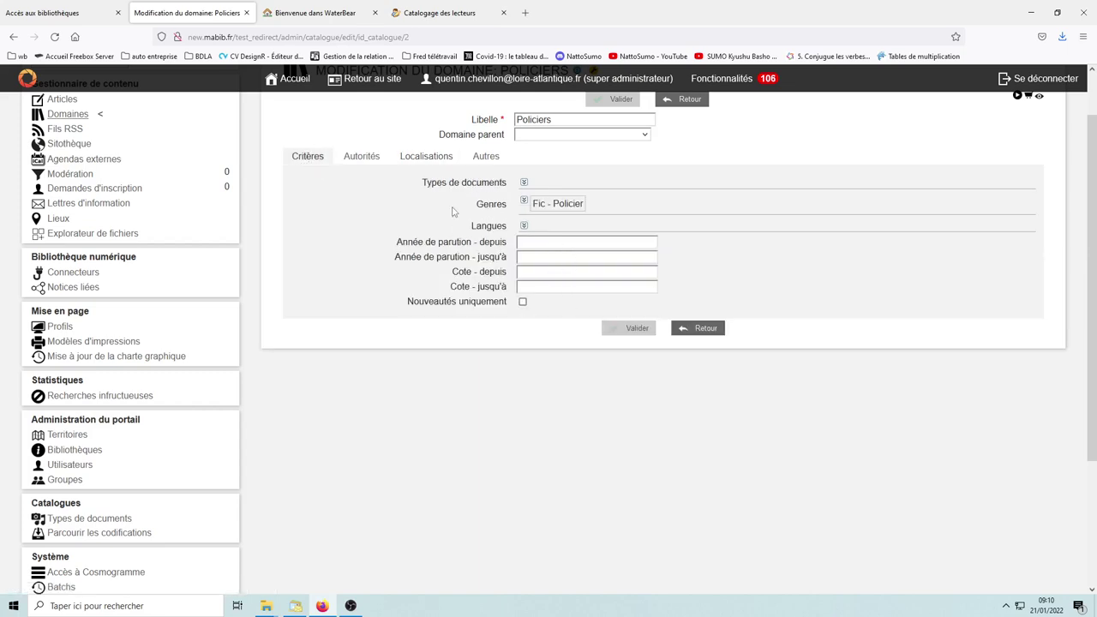
left_click(703, 328)
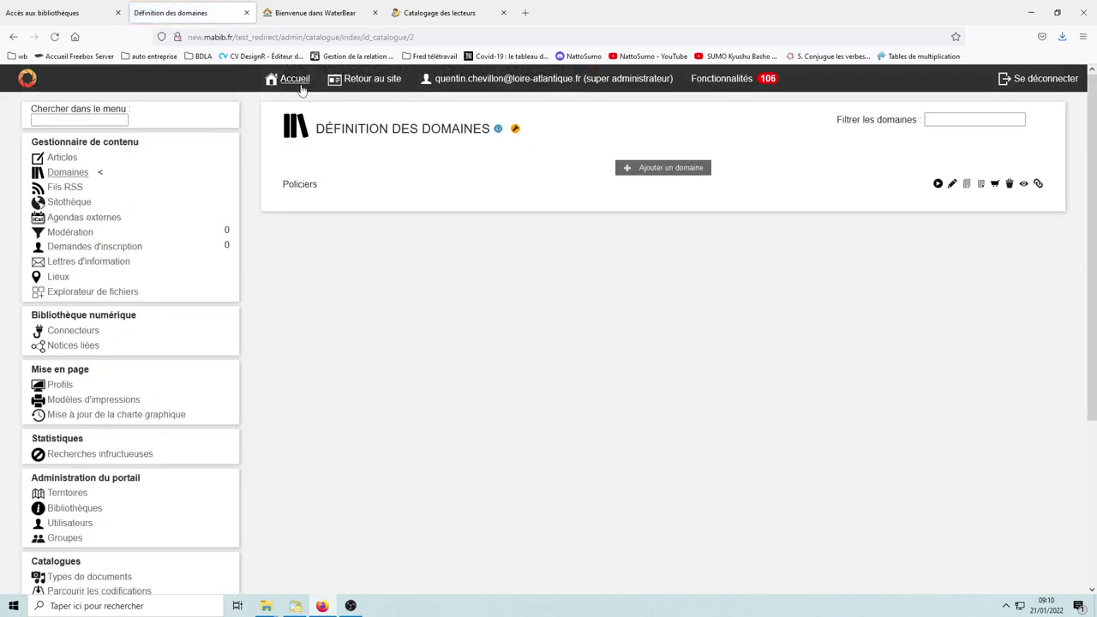
Step: Back on the portal, tick Policiers under Domaines as the Nouveautés box's source and save
left_click(372, 79)
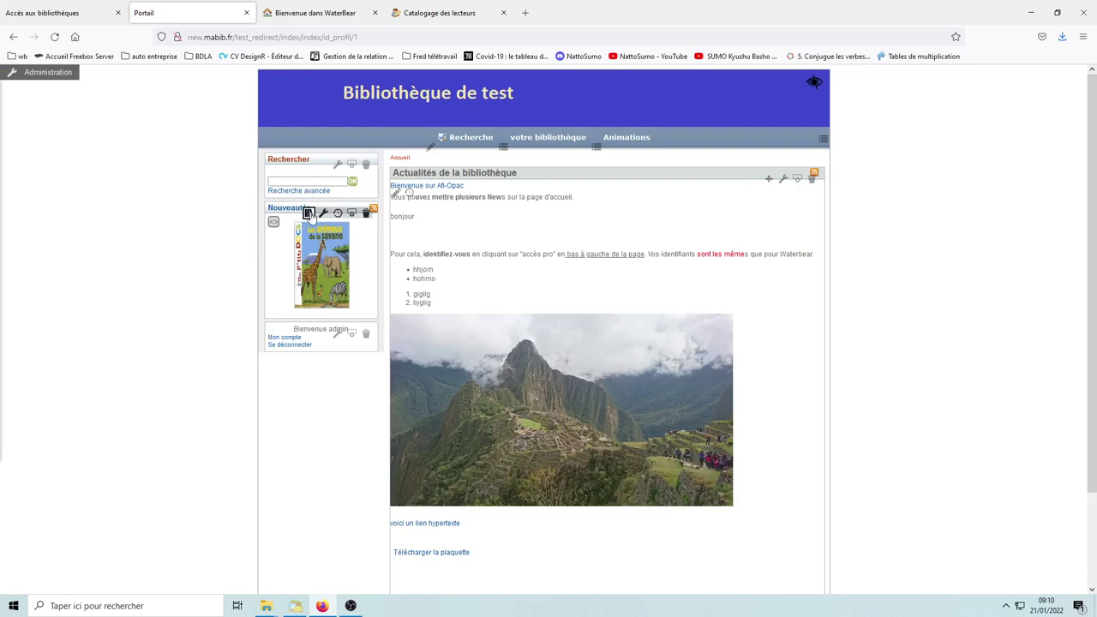
left_click(308, 213)
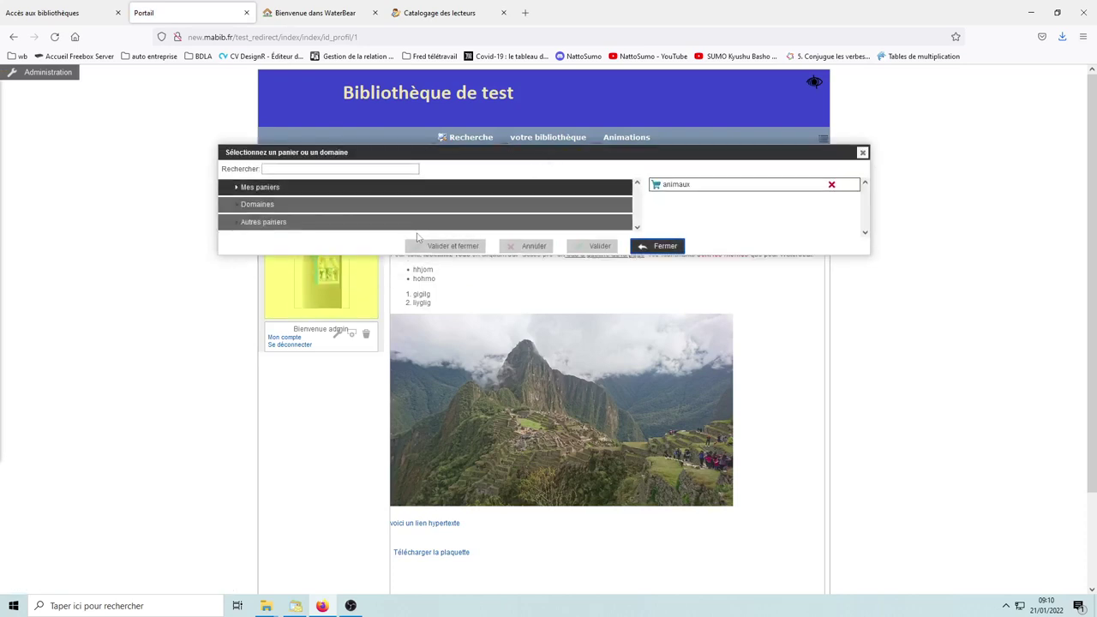
left_click(264, 207)
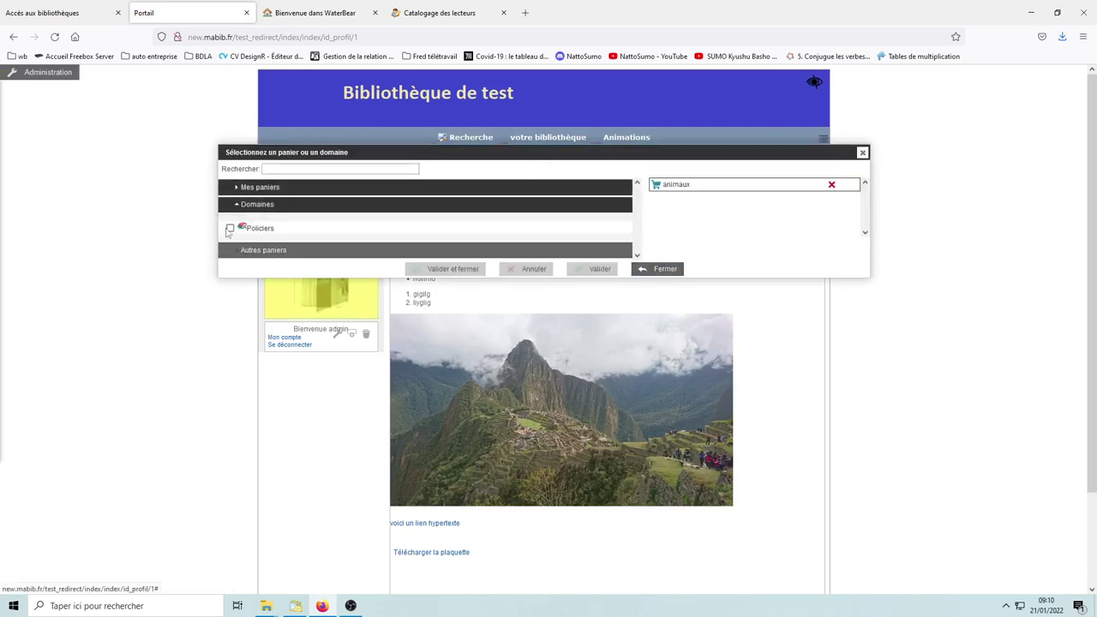
left_click(230, 228)
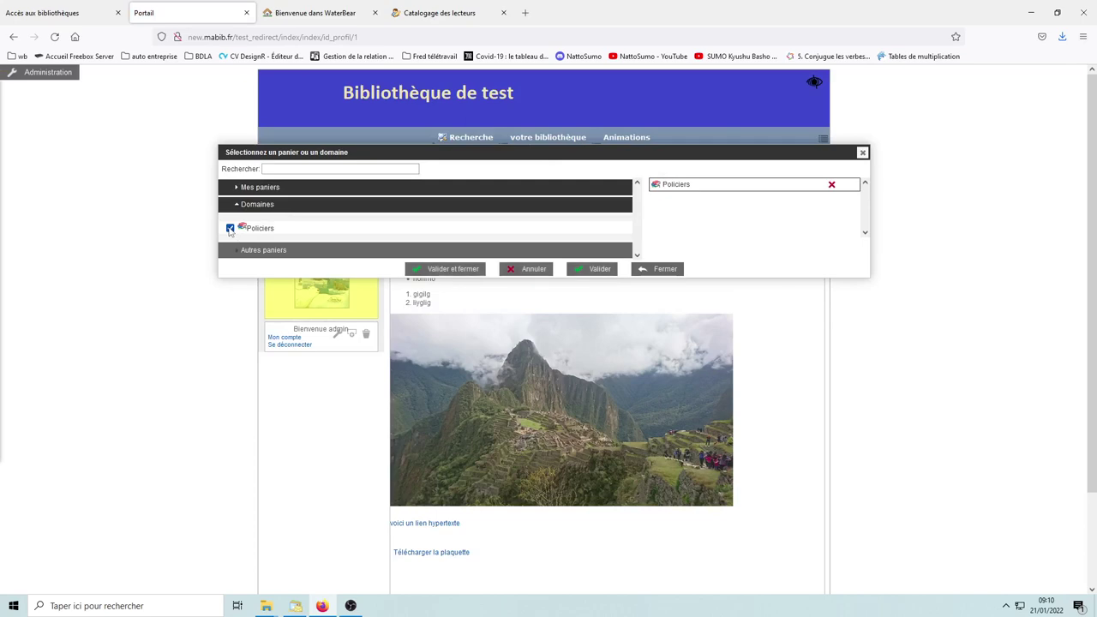
left_click(470, 270)
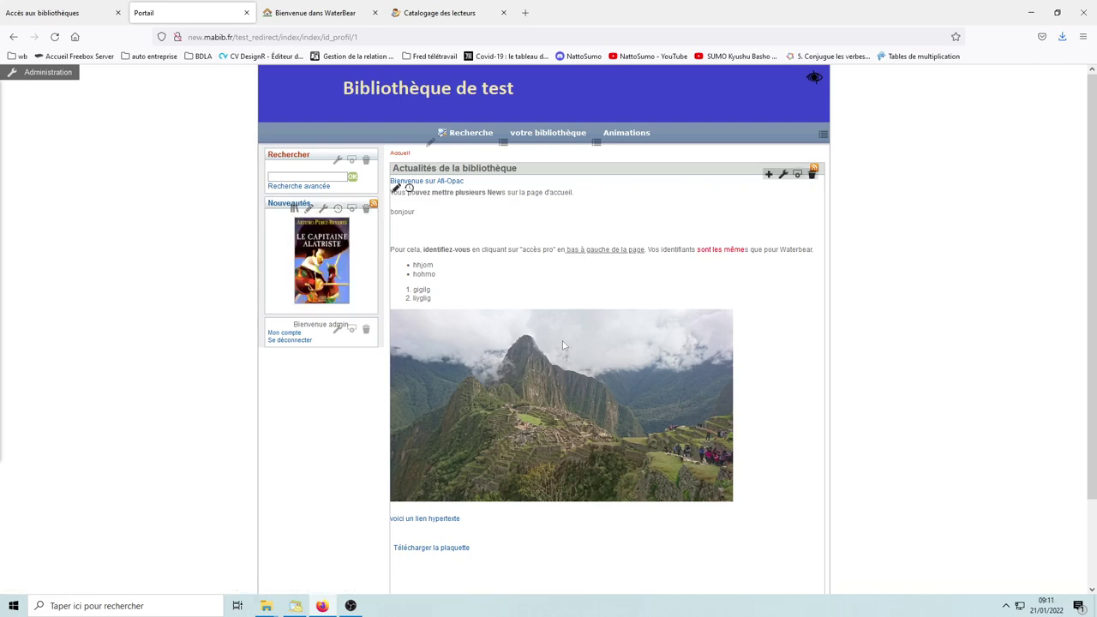
Step: Add a new Kiosque de notices box using the Barre horizontale pleine largeur template
scroll(463, 394, "down", 2)
scroll(467, 369, "up", 1)
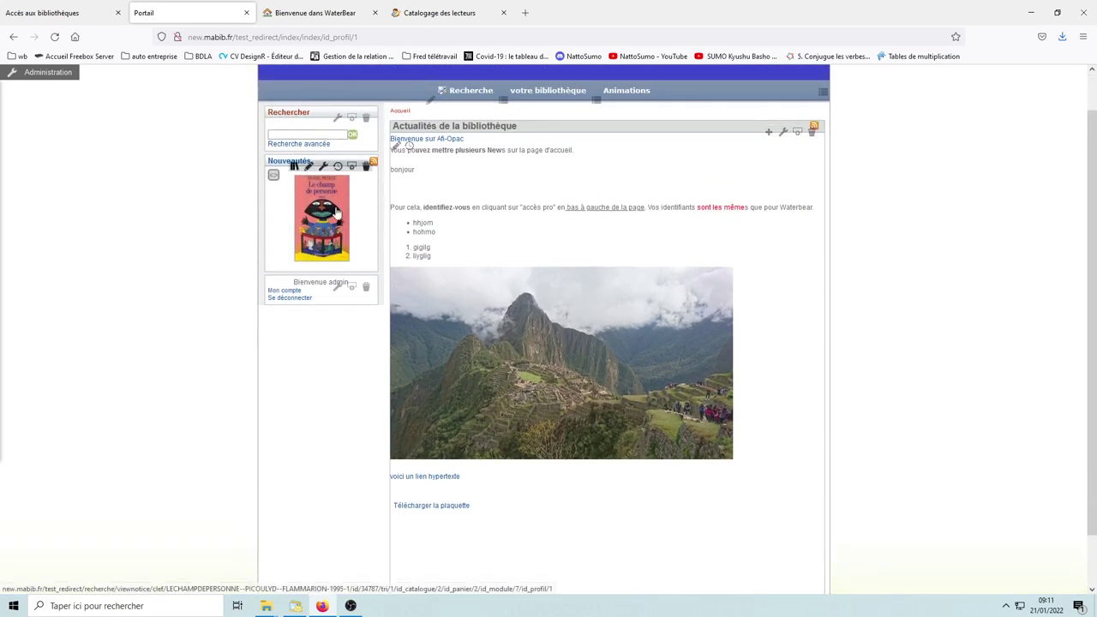
left_click(39, 76)
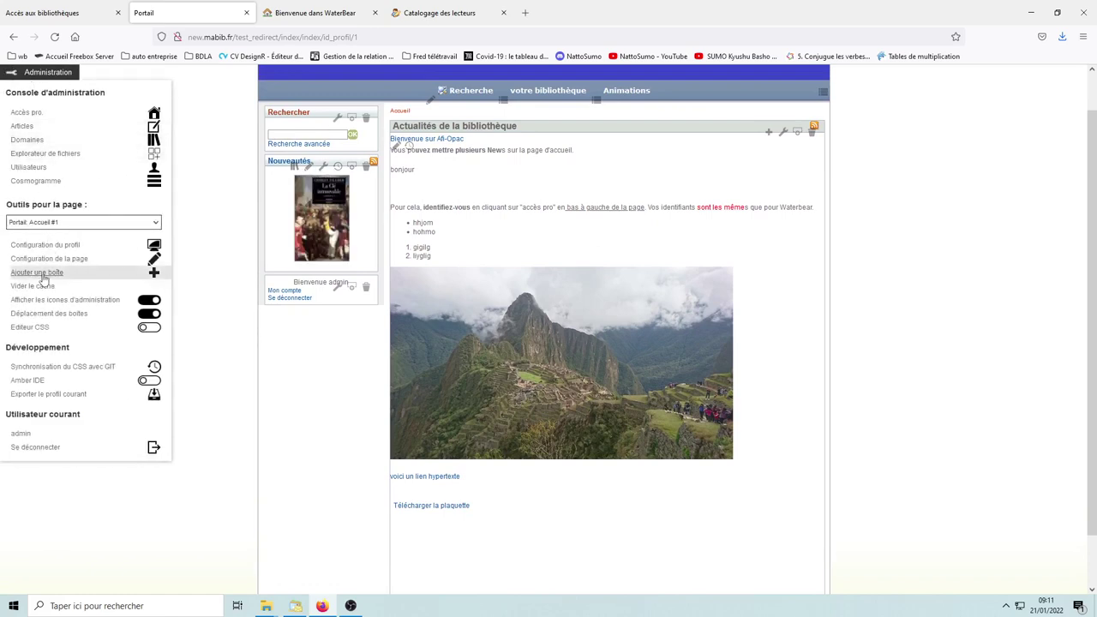
left_click(39, 273)
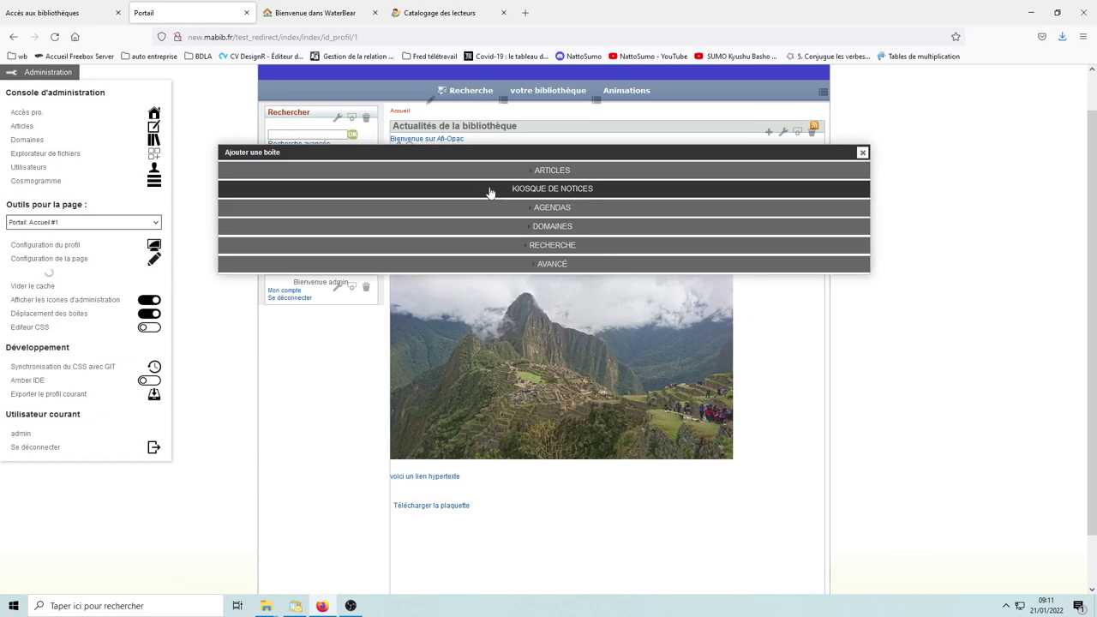
left_click(547, 192)
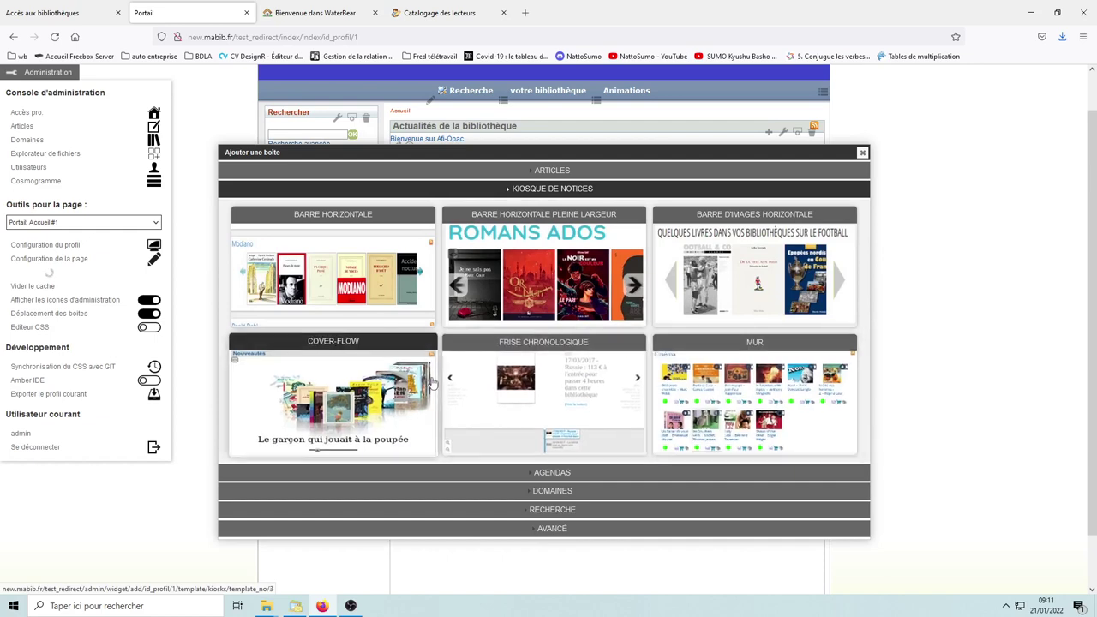
left_click(557, 219)
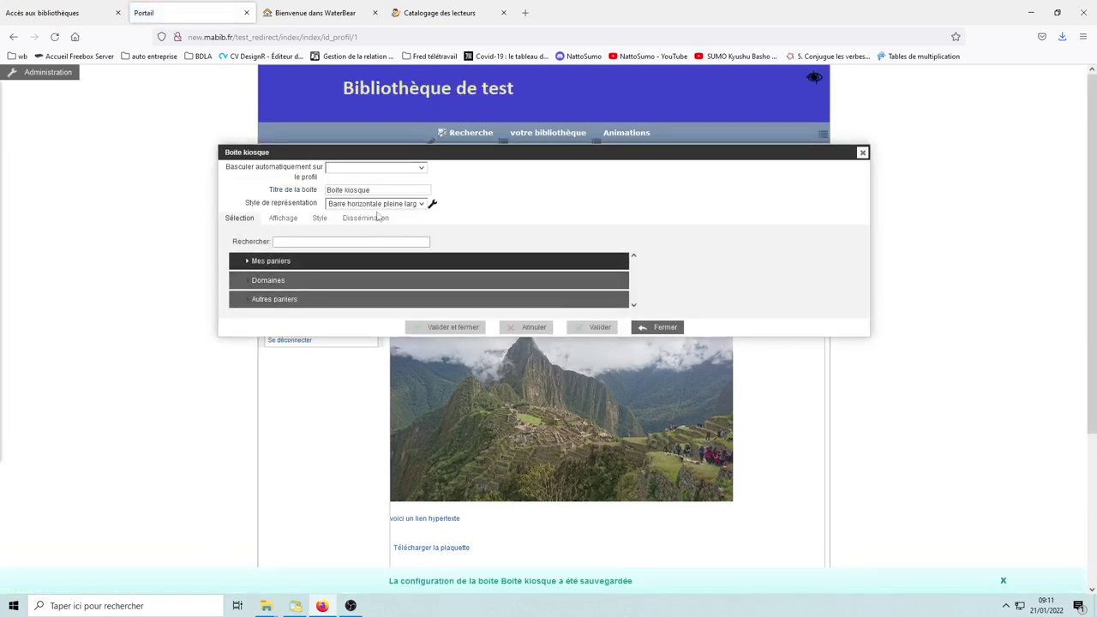
Step: Feed the kiosk box with the Policiers domain and save its settings
left_click(279, 281)
left_click(241, 305)
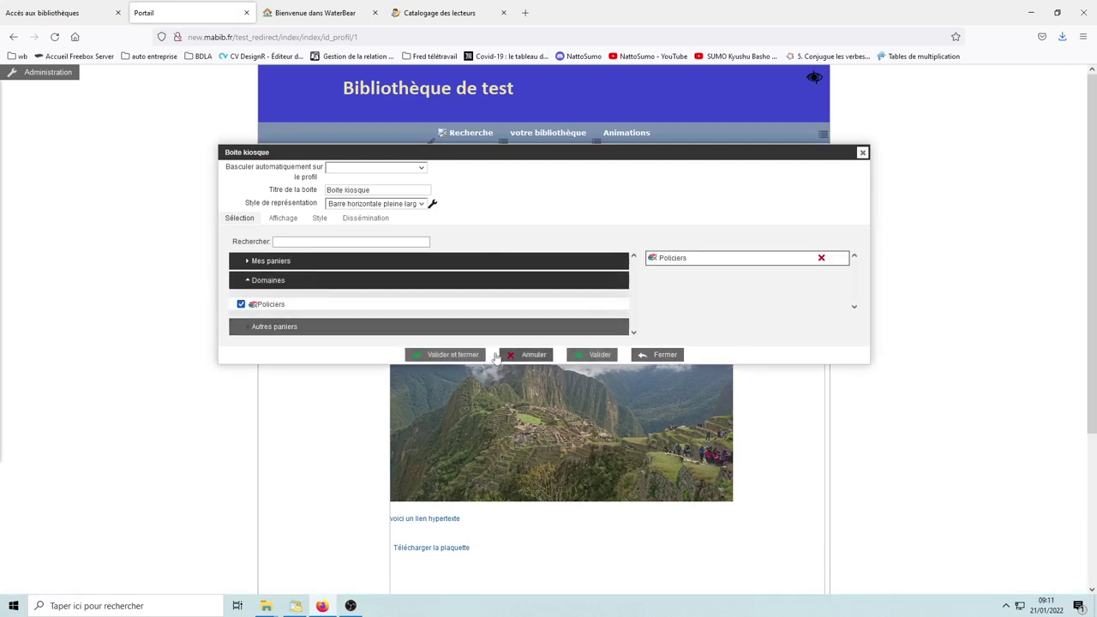
left_click(447, 355)
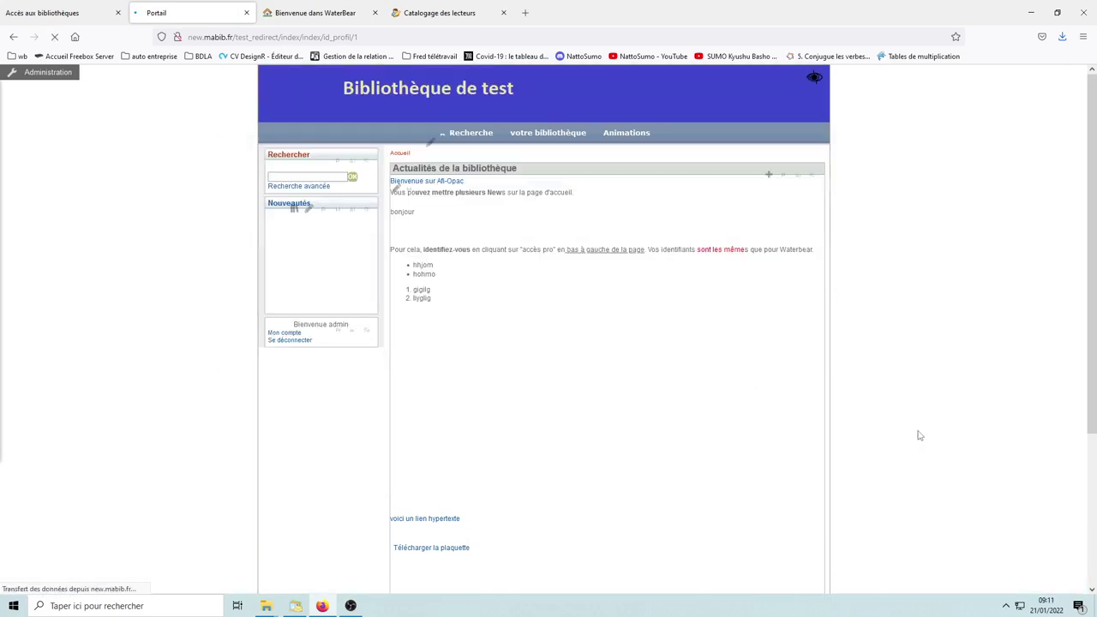
scroll(909, 433, "down", 3)
scroll(738, 460, "down", 1)
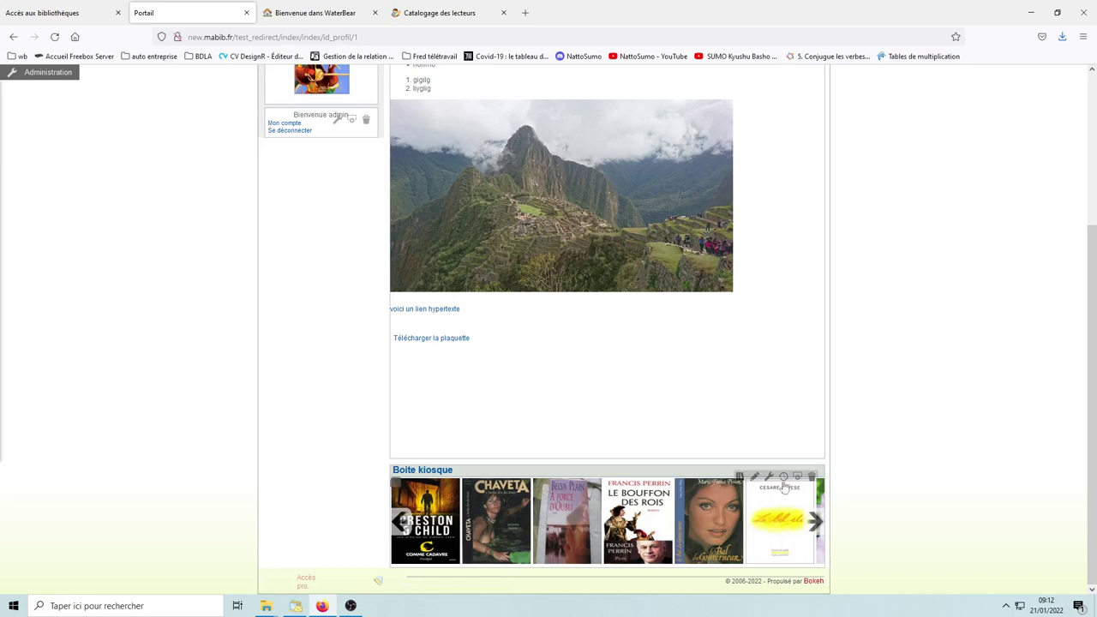
left_click(741, 477)
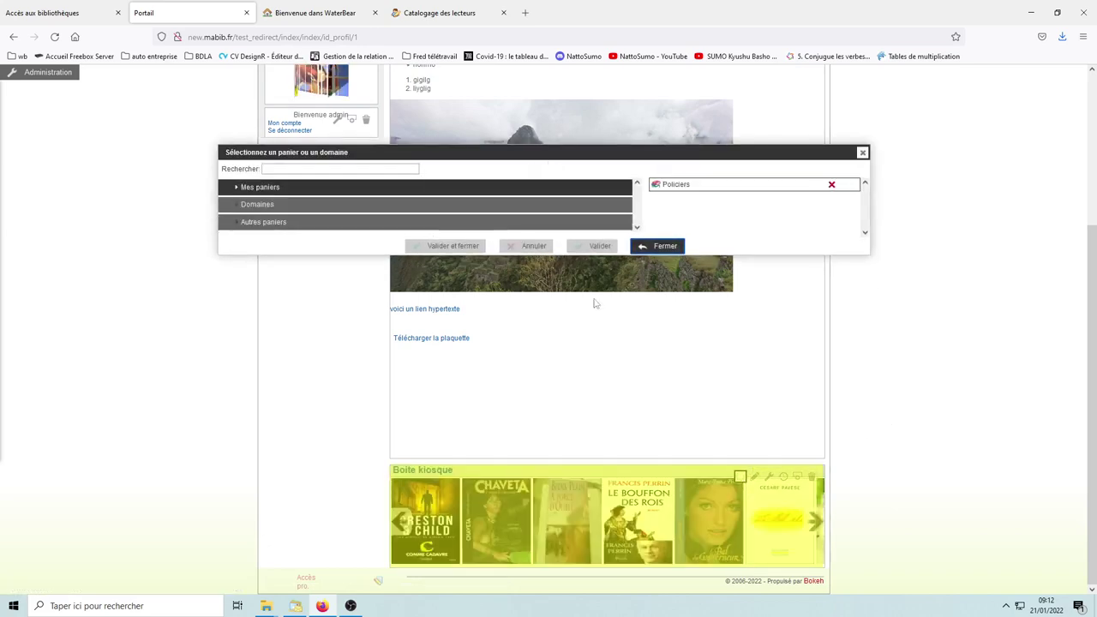
left_click(259, 205)
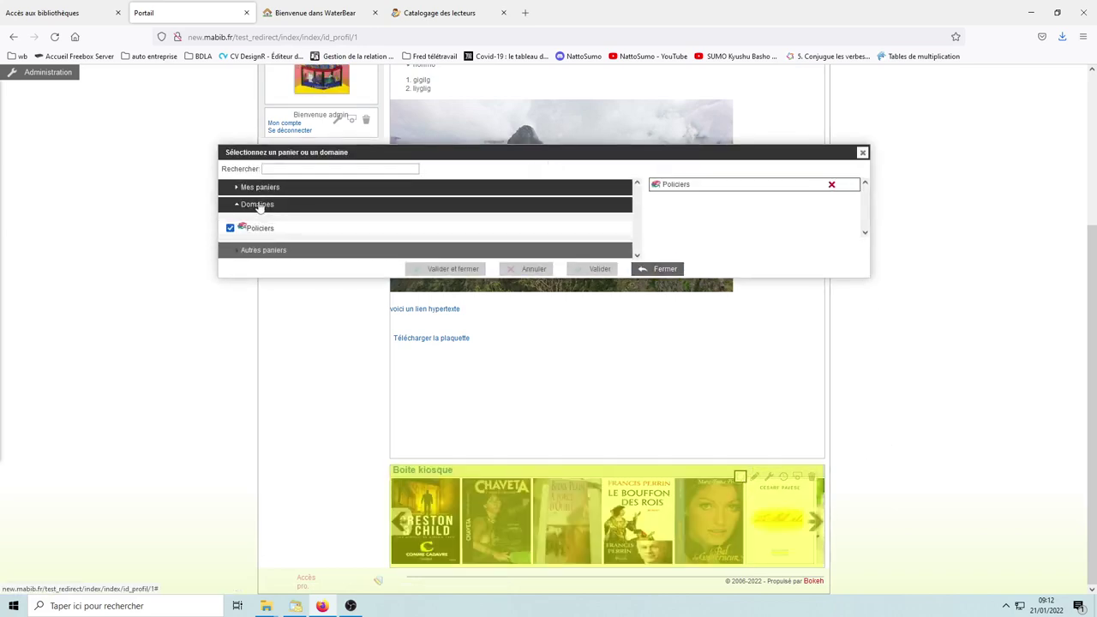
left_click(259, 205)
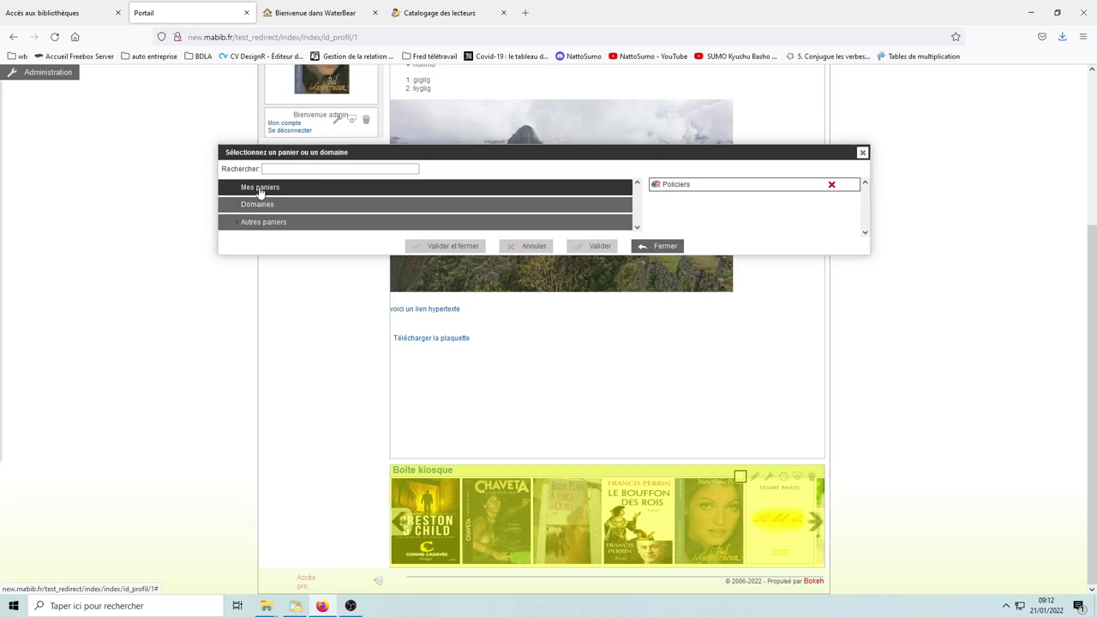
left_click(255, 189)
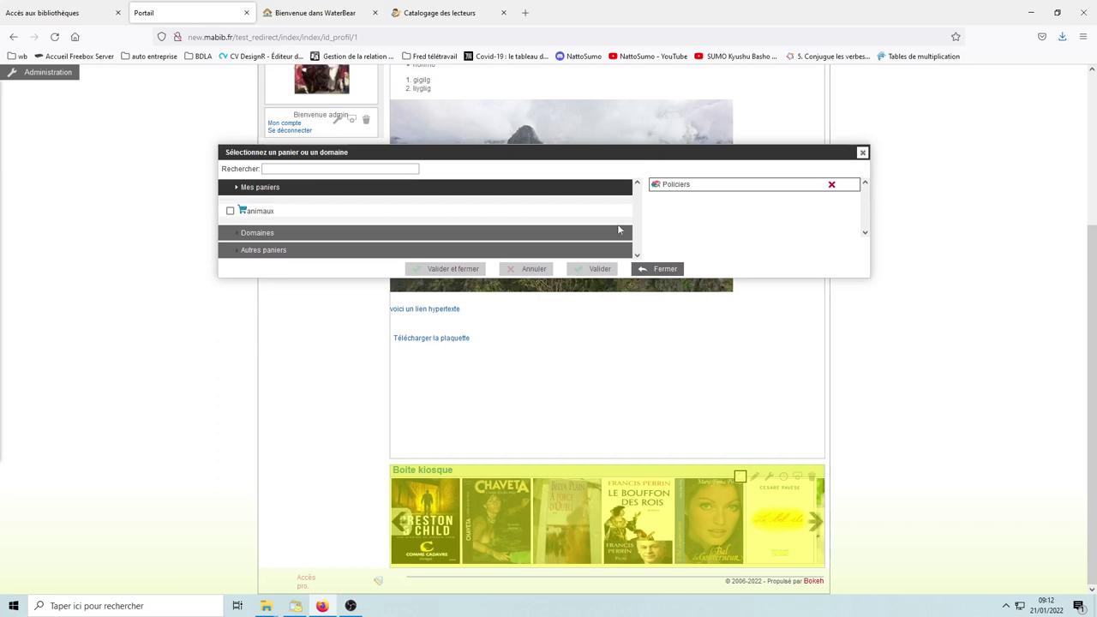
left_click(668, 270)
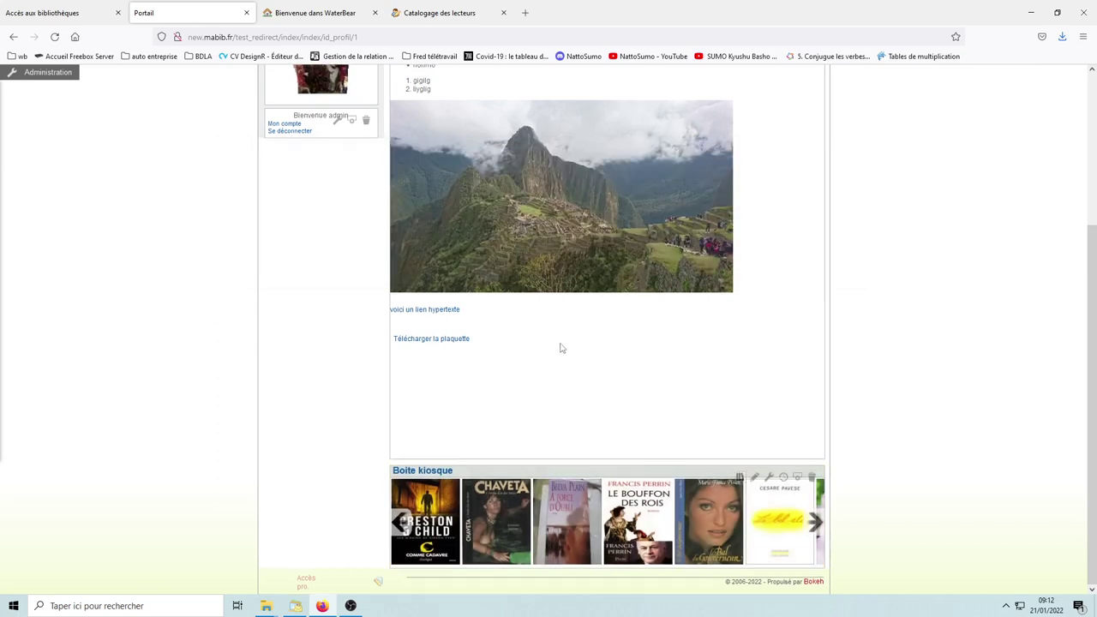
scroll(564, 341, "up", 3)
left_click(299, 178)
type("animaux")
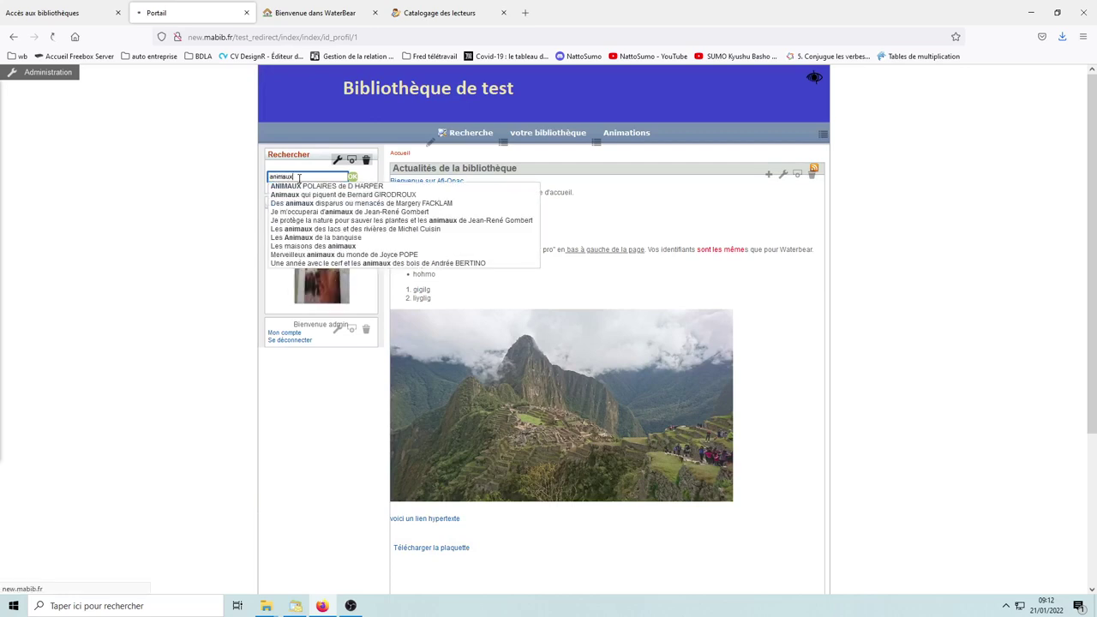
key("Return")
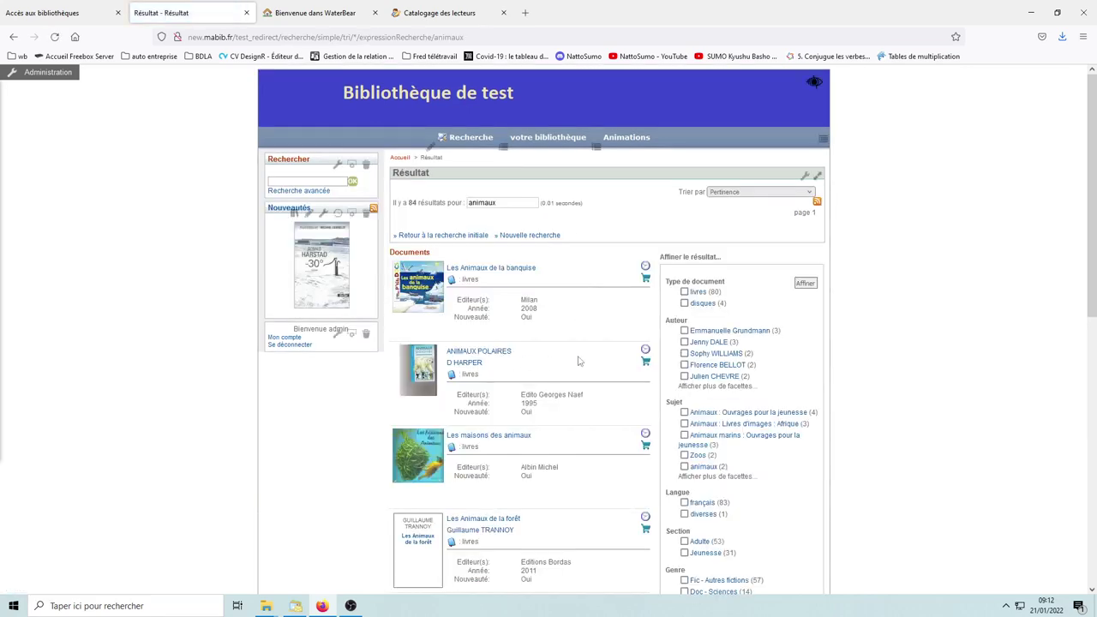
scroll(517, 322, "down", 2)
scroll(517, 323, "down", 4)
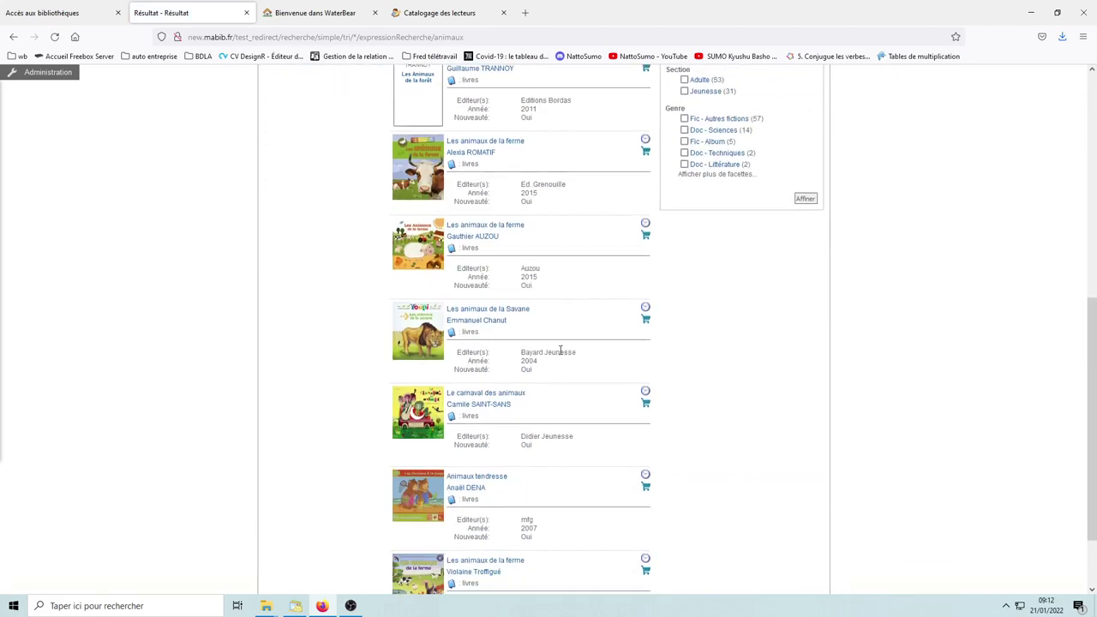
scroll(541, 407, "down", 1)
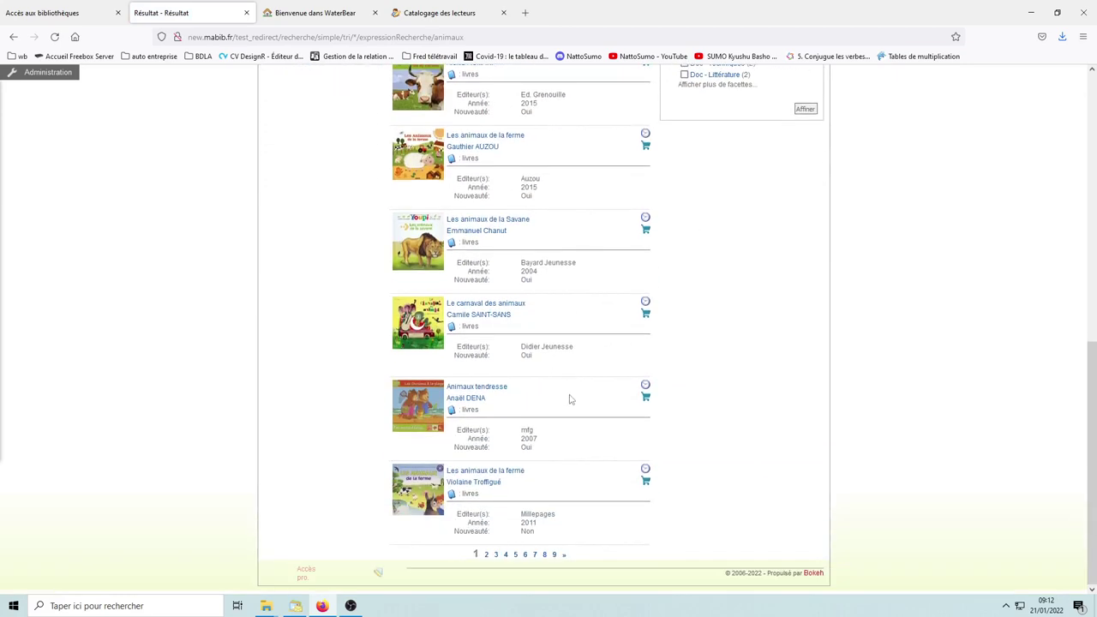
scroll(512, 378, "up", 1)
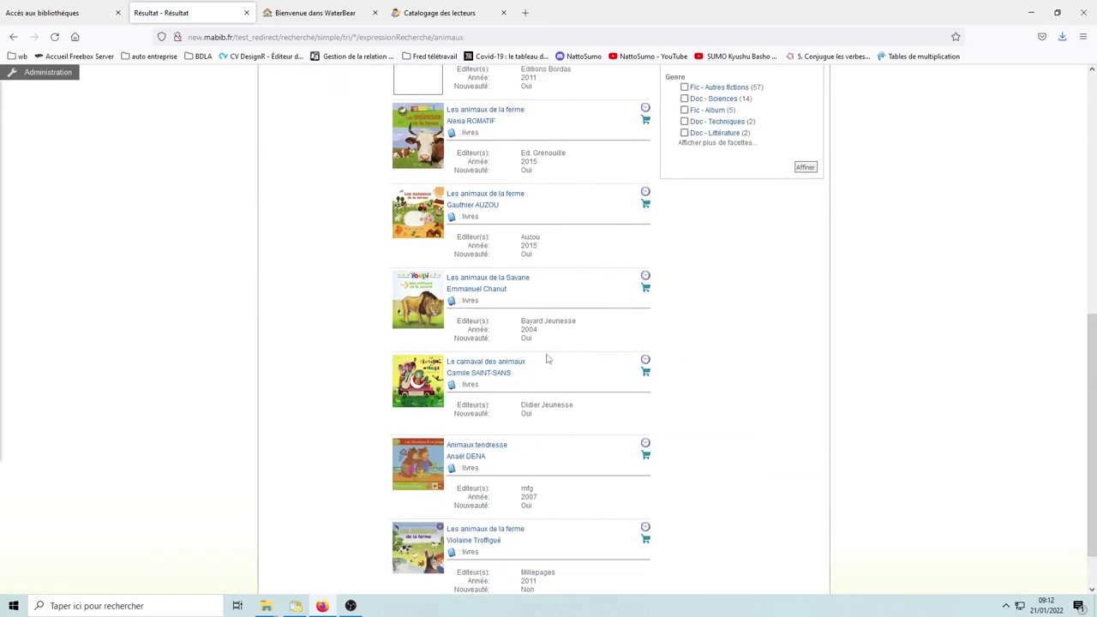
scroll(541, 382, "up", 2)
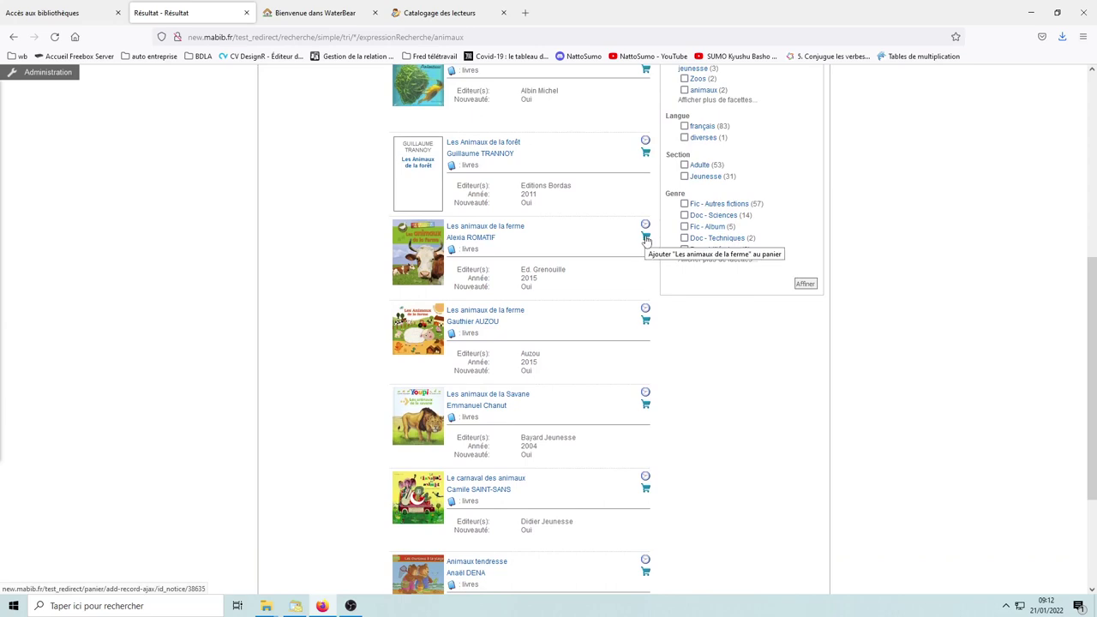
Step: Add Les animaux de la ferme to the animaux basket
left_click(645, 238)
left_click(512, 193)
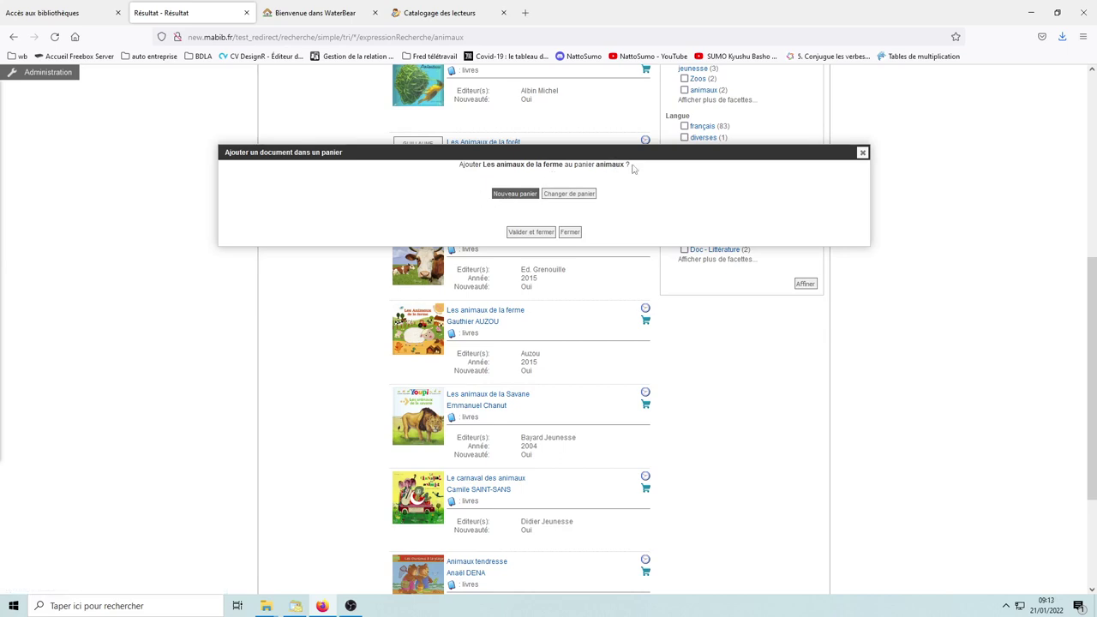
left_click(531, 231)
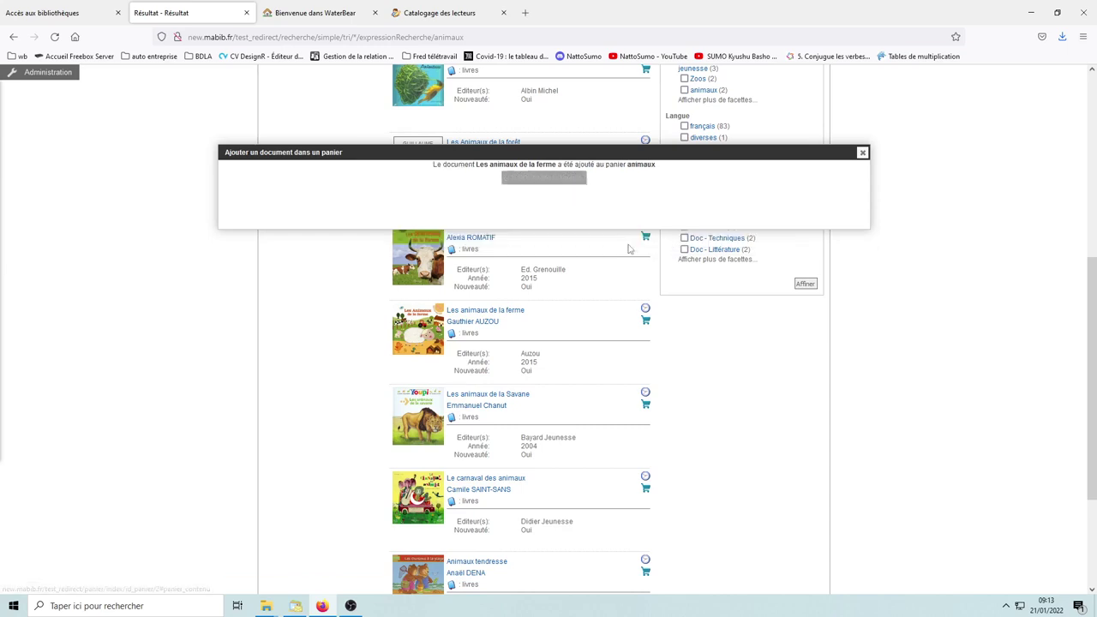
Step: Check the animaux basket now holds 5 documents, then return to the home page
left_click(540, 179)
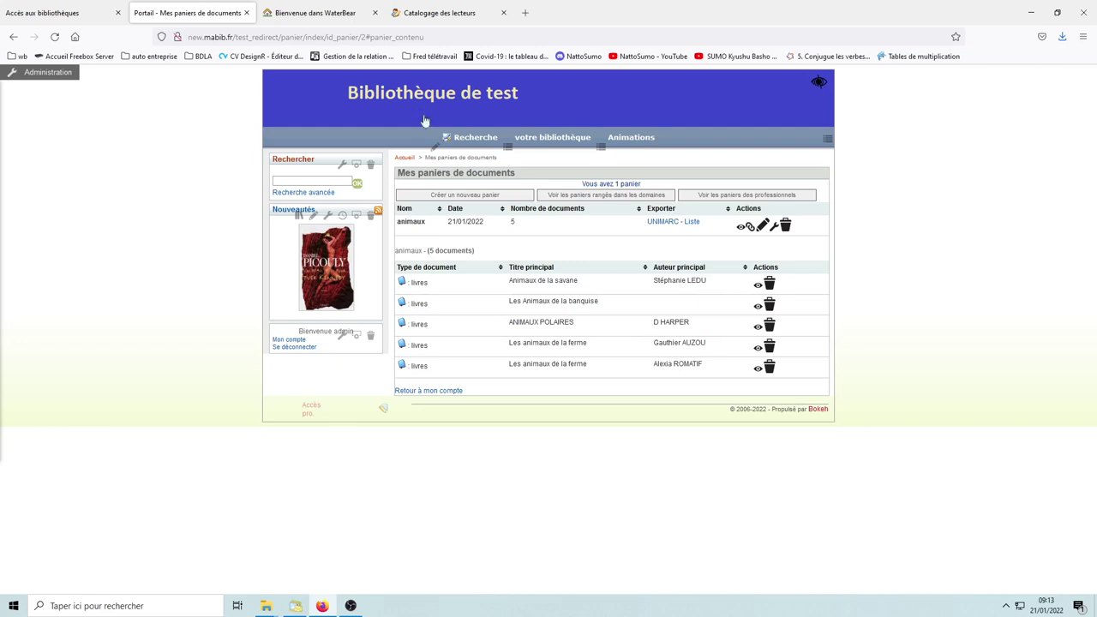
left_click(746, 228)
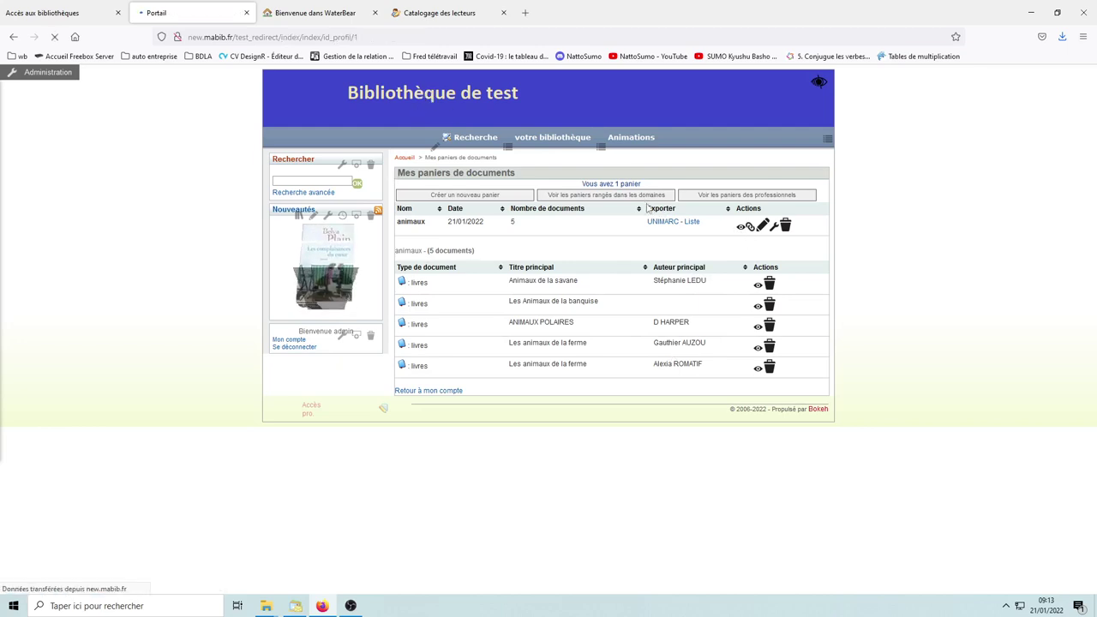
scroll(437, 388, "down", 3)
scroll(404, 332, "up", 3)
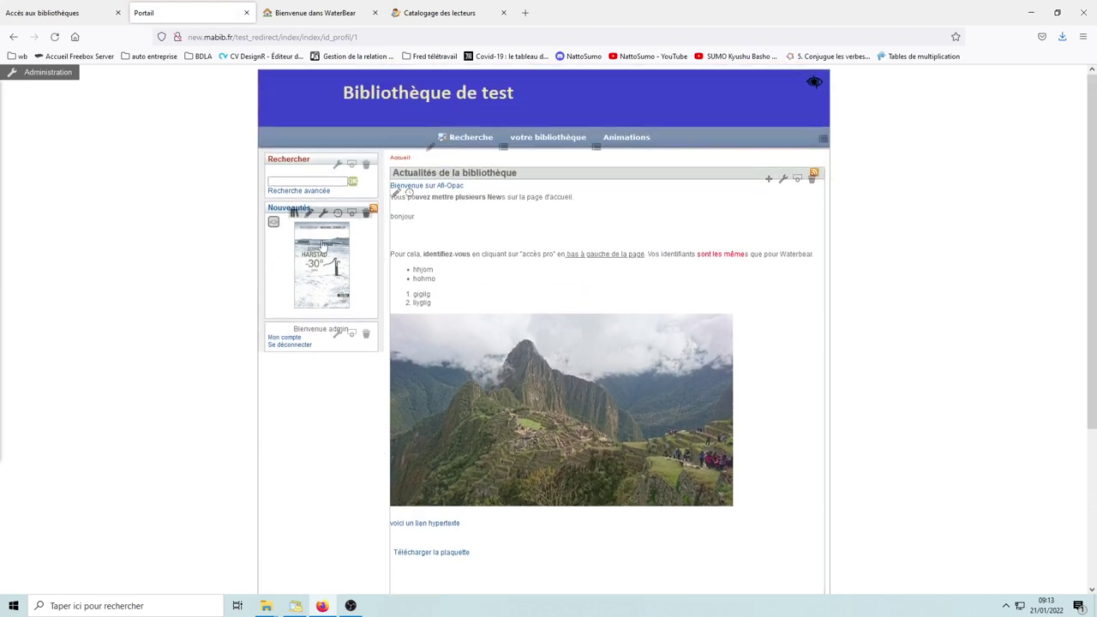
Step: Tick the animaux basket under Mes paniers as the Nouveautés box's source and save
left_click(294, 213)
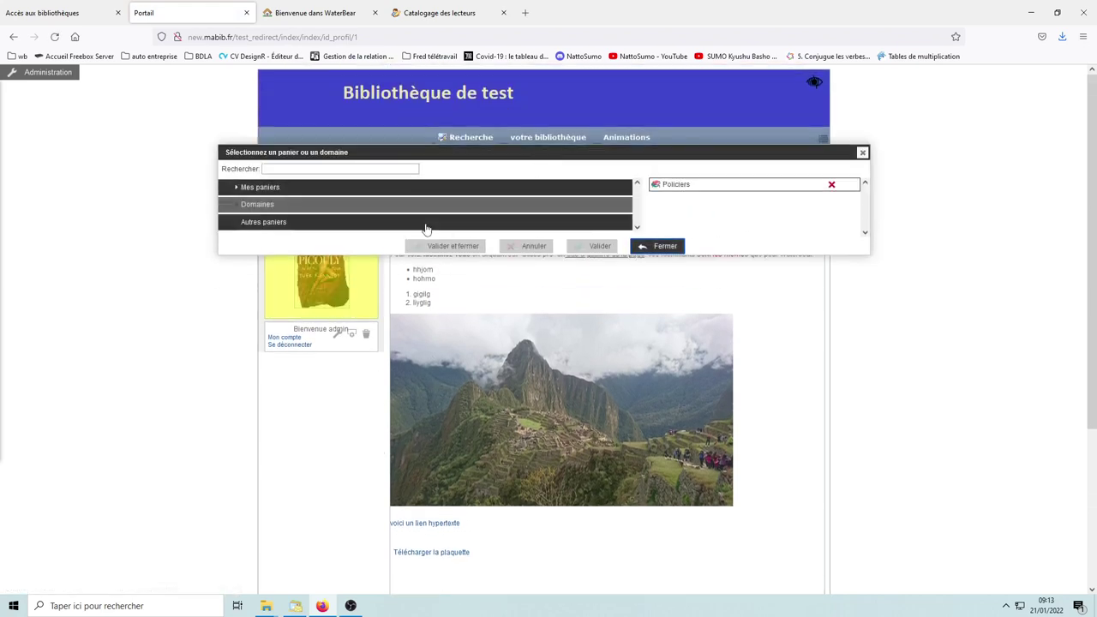
left_click(251, 188)
left_click(230, 211)
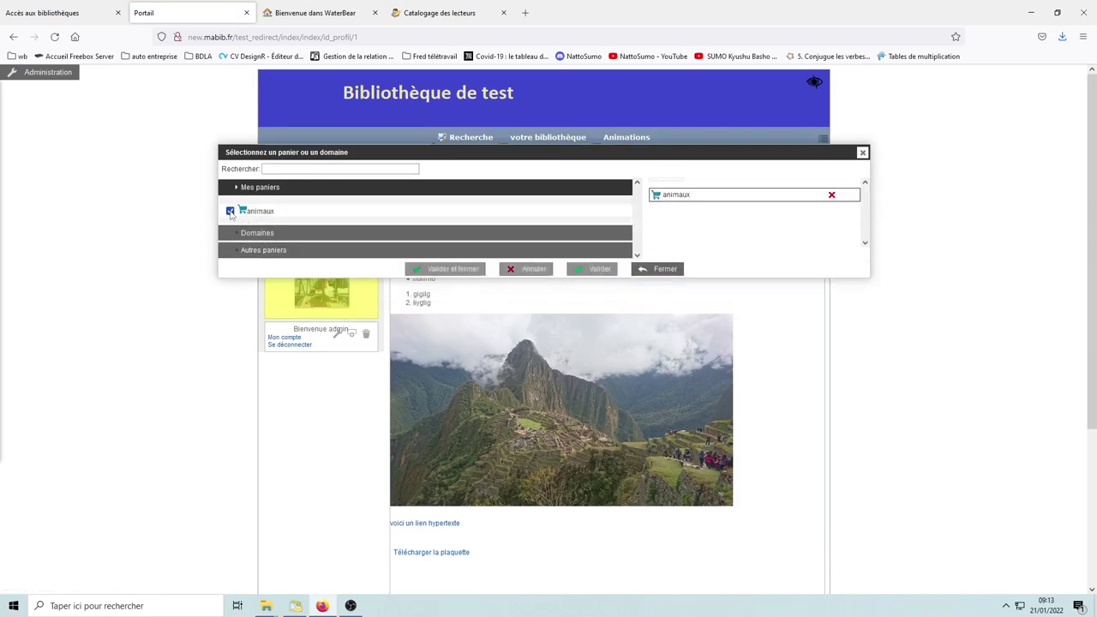
left_click(467, 269)
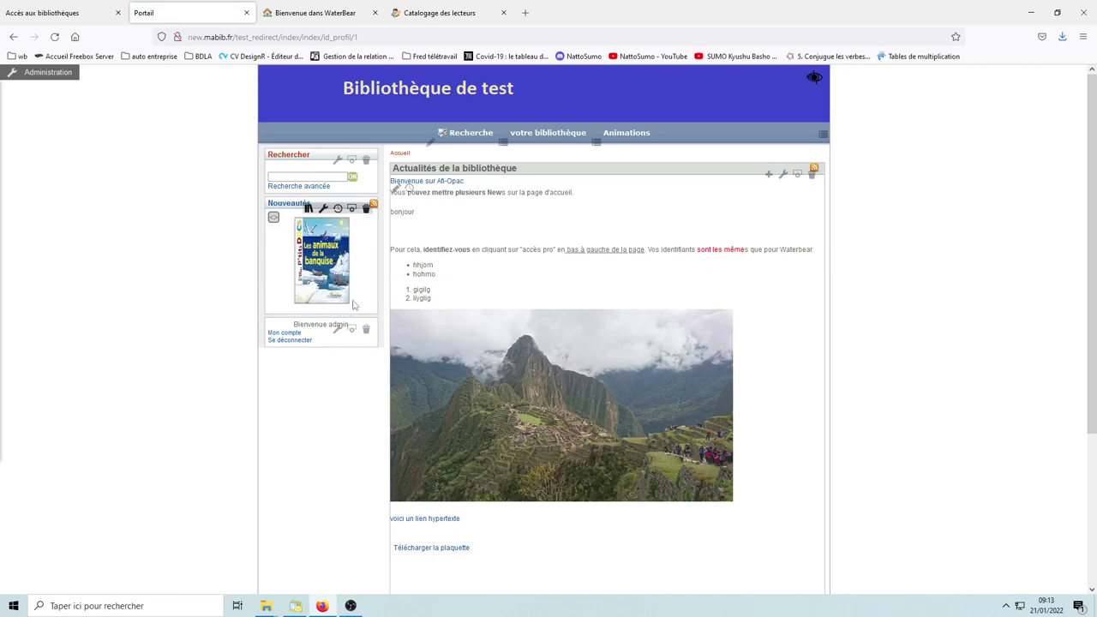
Step: Set the Nouveautés box's Style de représentation to Diaporama and save its settings
left_click(323, 209)
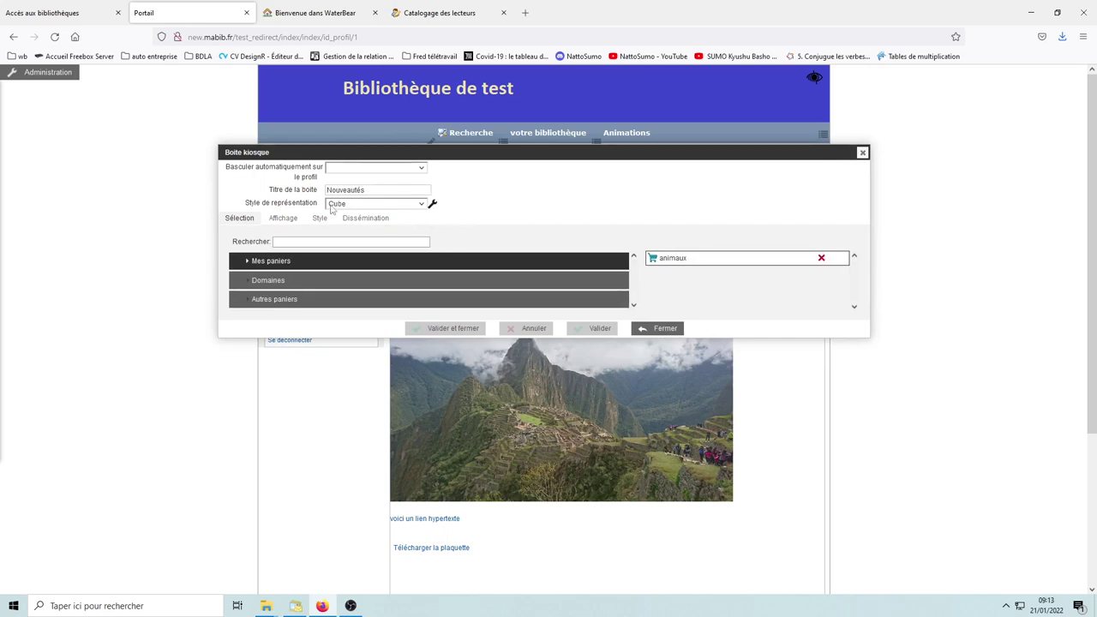
left_click(422, 204)
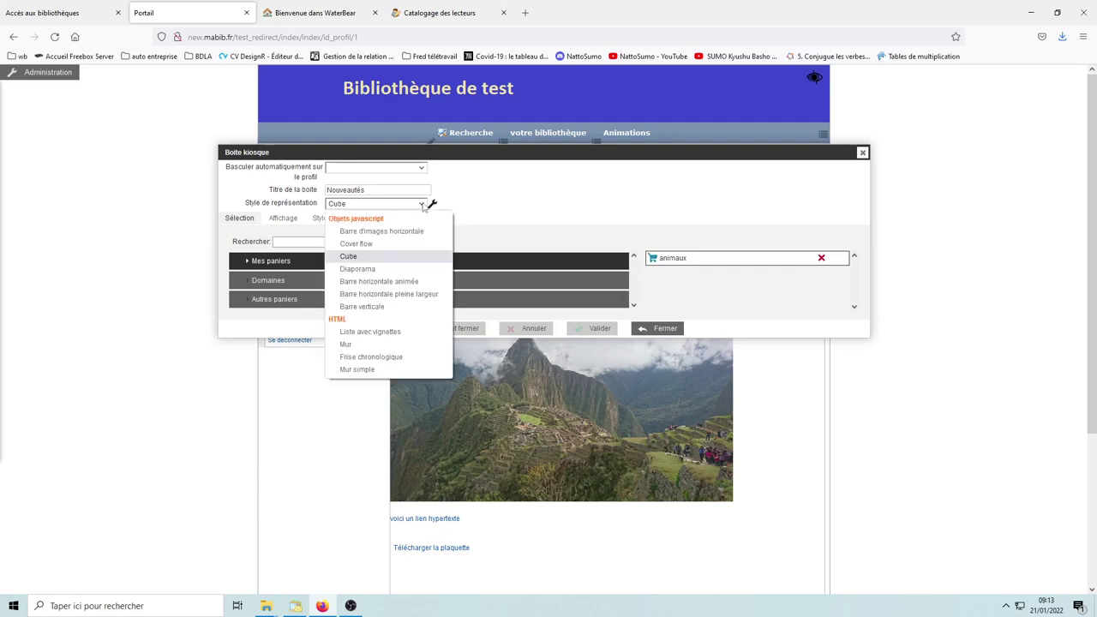
left_click(358, 270)
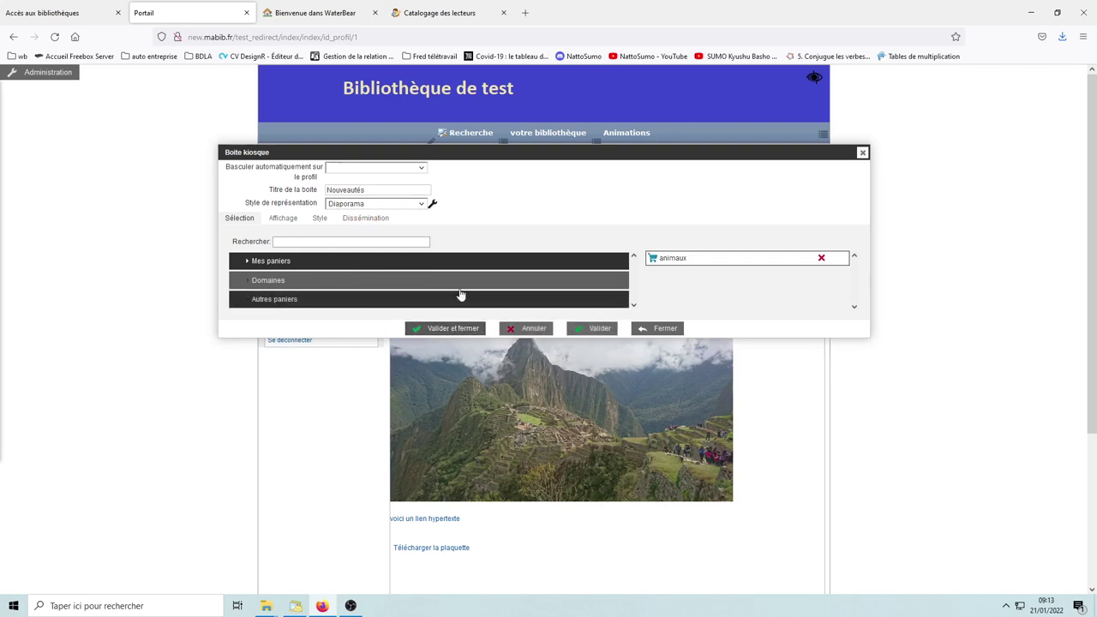
left_click(434, 205)
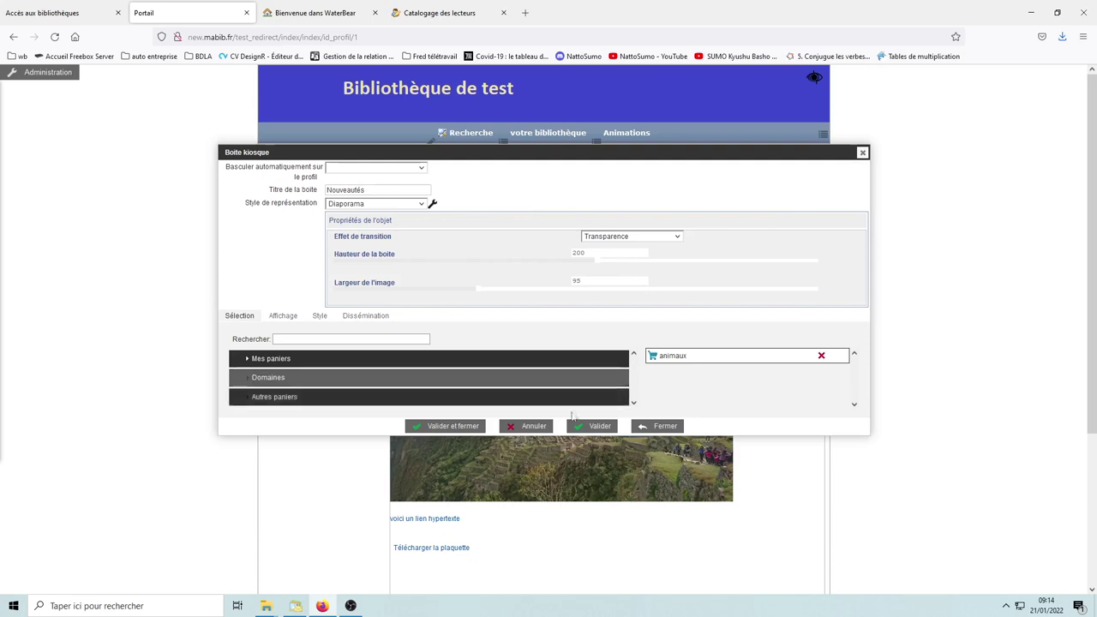
left_click(461, 429)
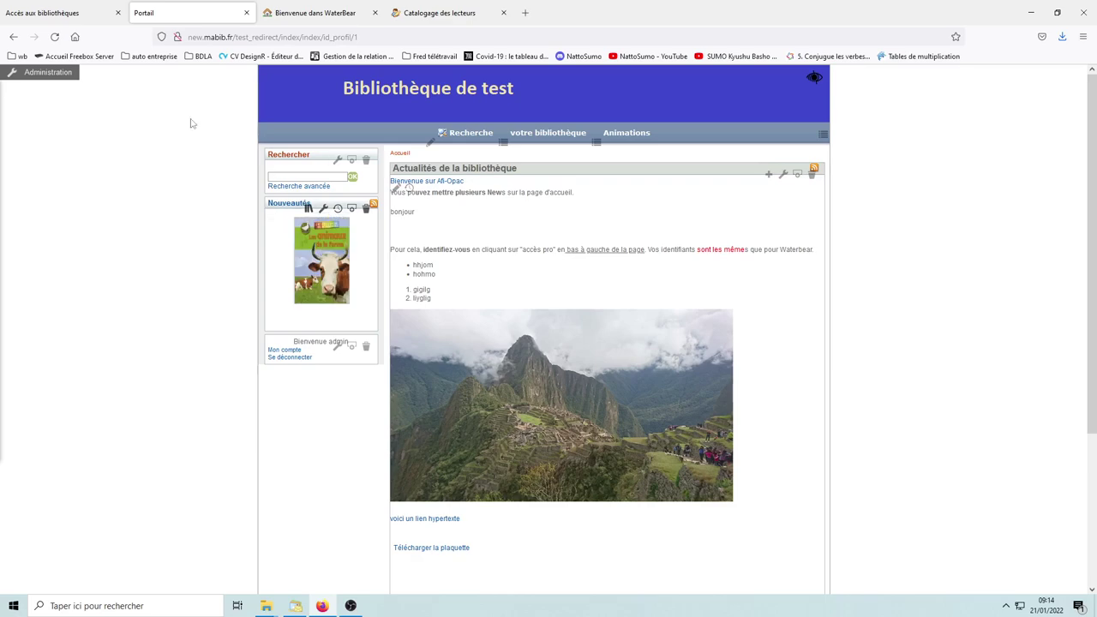
scroll(525, 420, "down", 3)
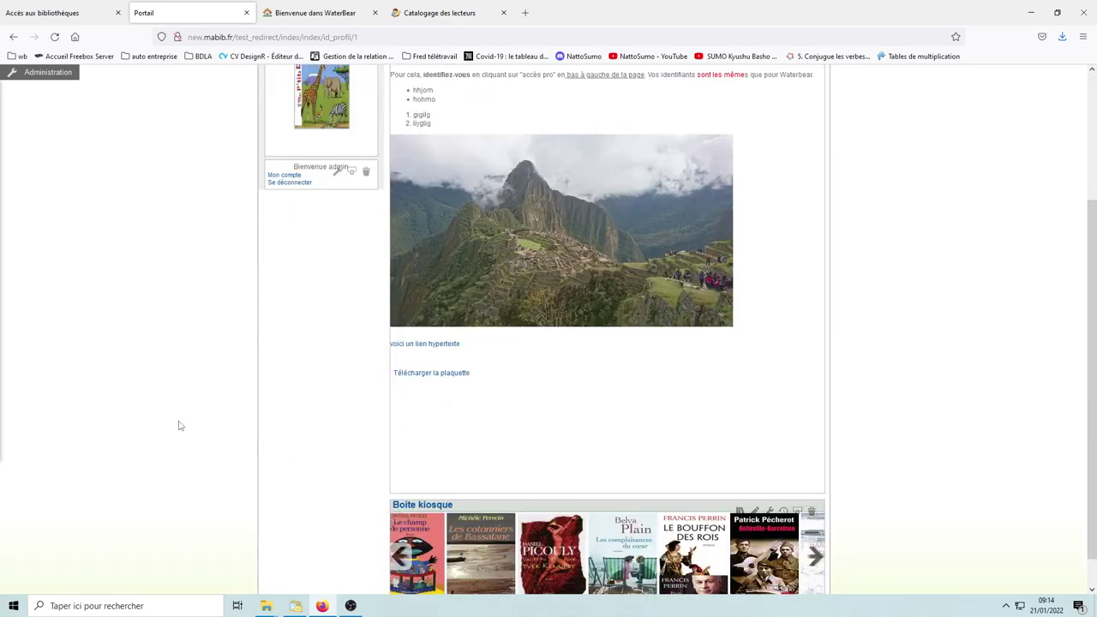
scroll(200, 431, "up", 3)
Step: Add an ARTICLES box with the Diaporama avec flèches template to the home page
left_click(43, 73)
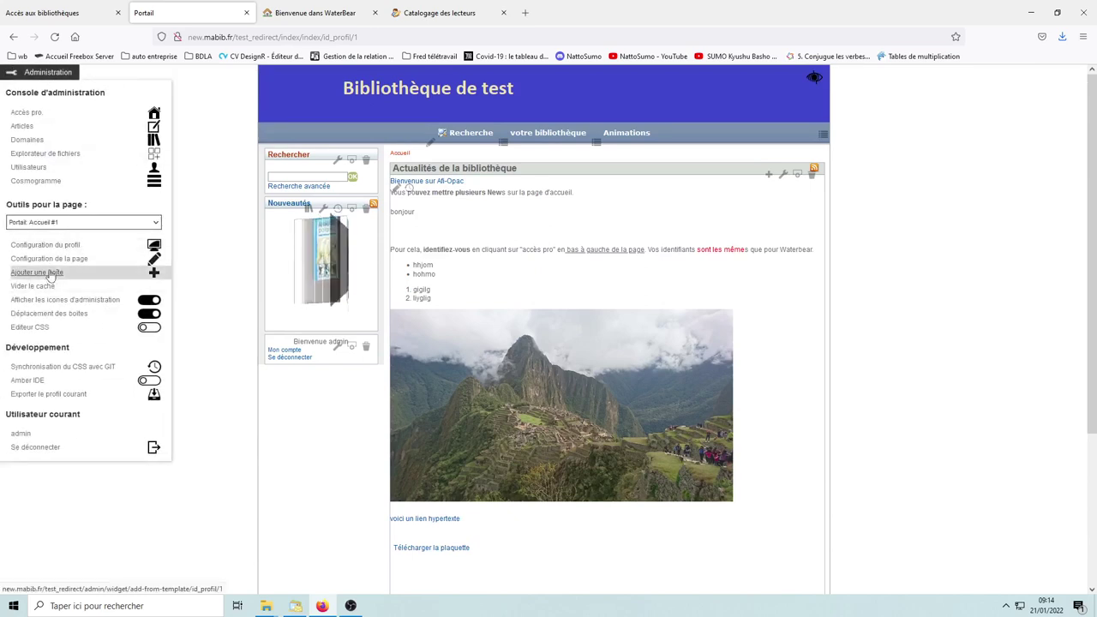
left_click(44, 272)
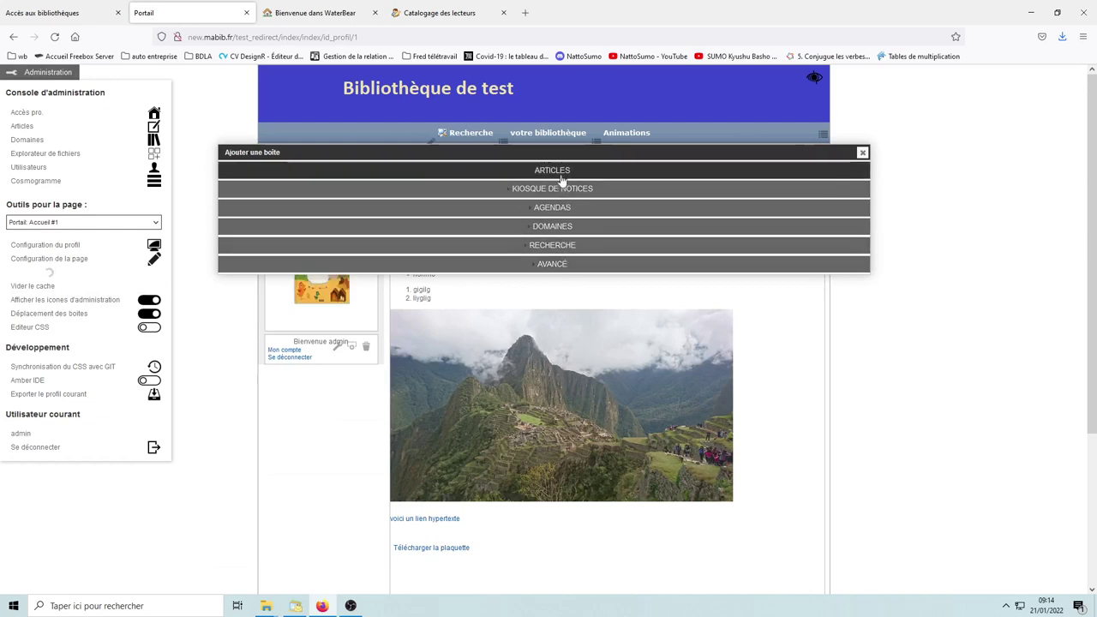
left_click(422, 175)
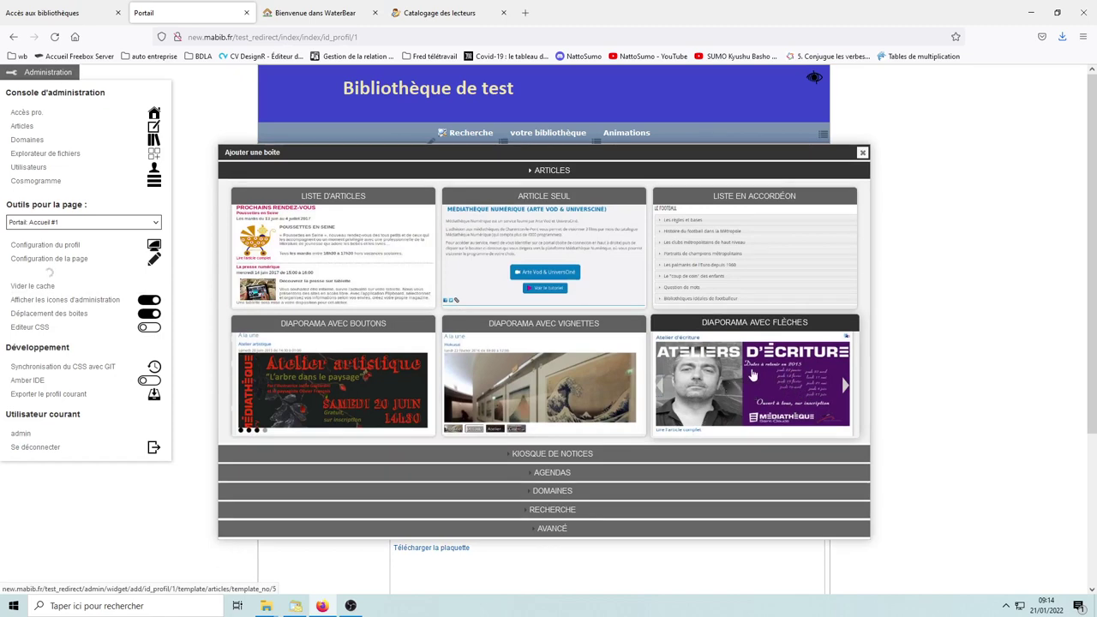
left_click(752, 377)
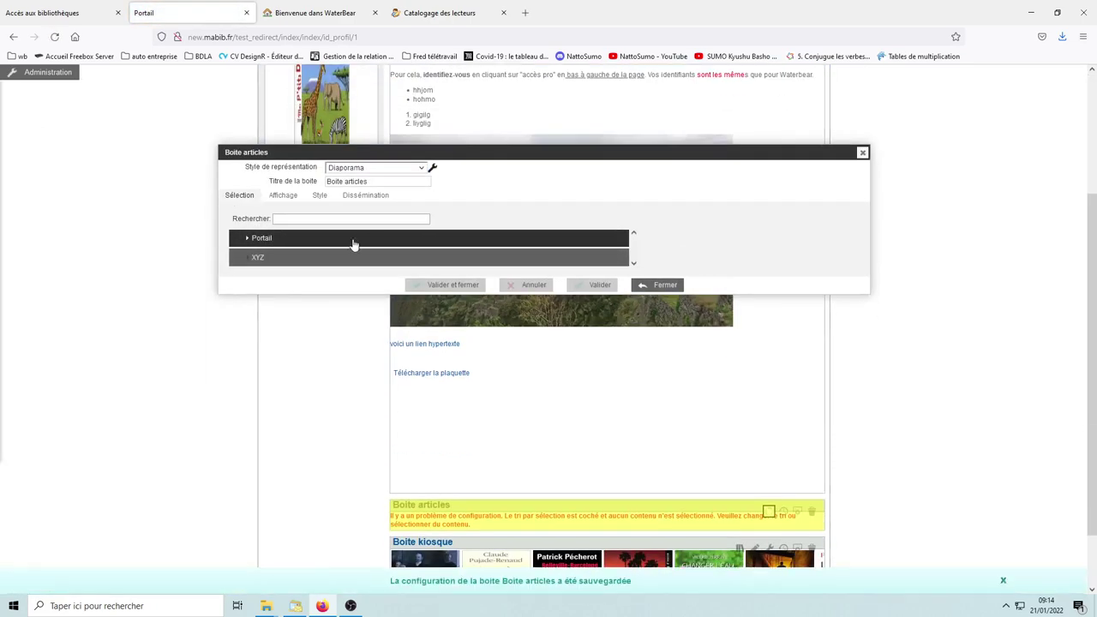
Step: Select the Atelier d'écriture and Heure du conte articles from Portail > Animations and save
left_click(254, 241)
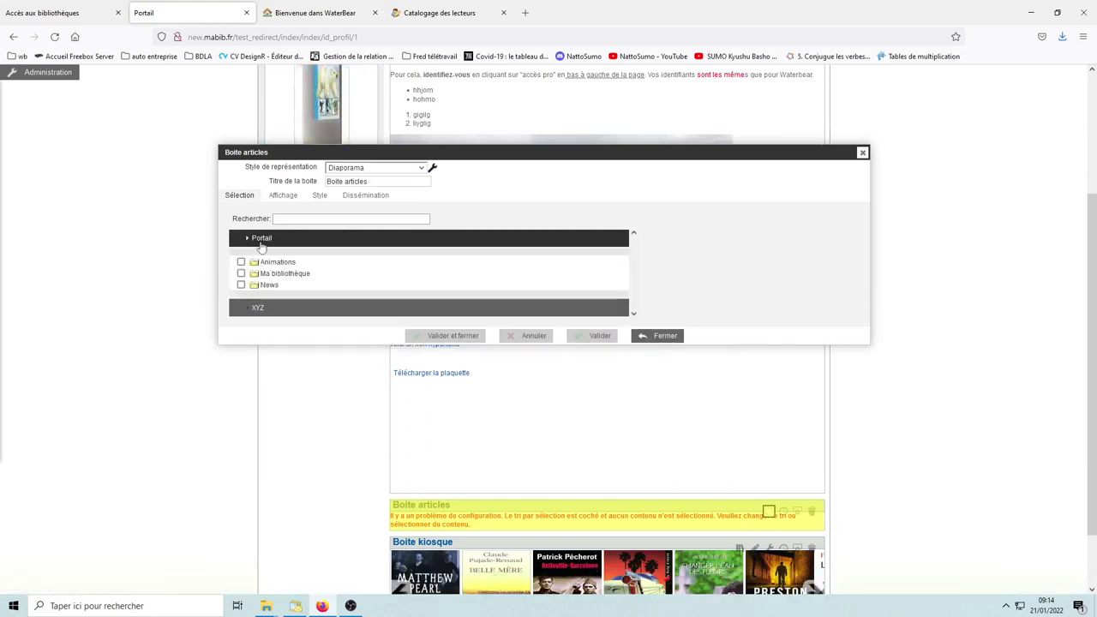
left_click(254, 262)
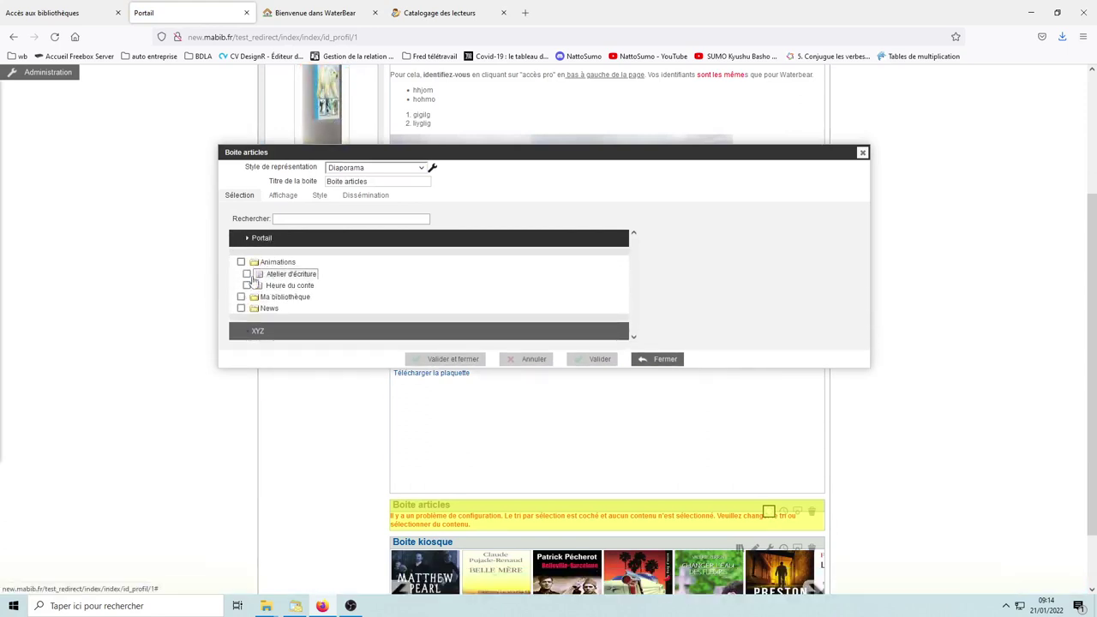
left_click(247, 275)
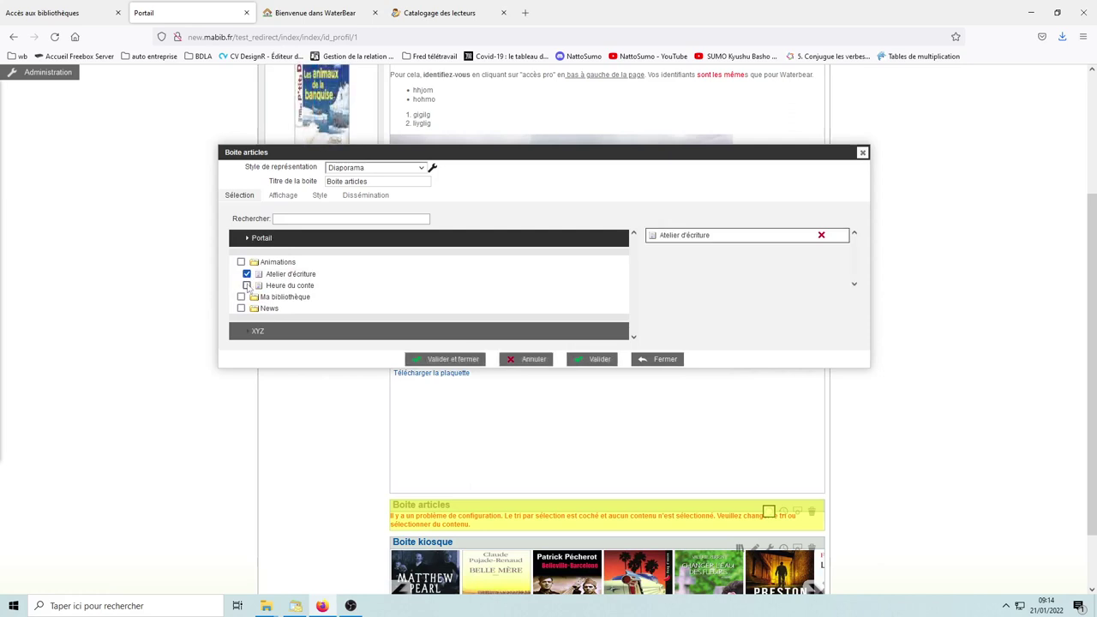
left_click(247, 286)
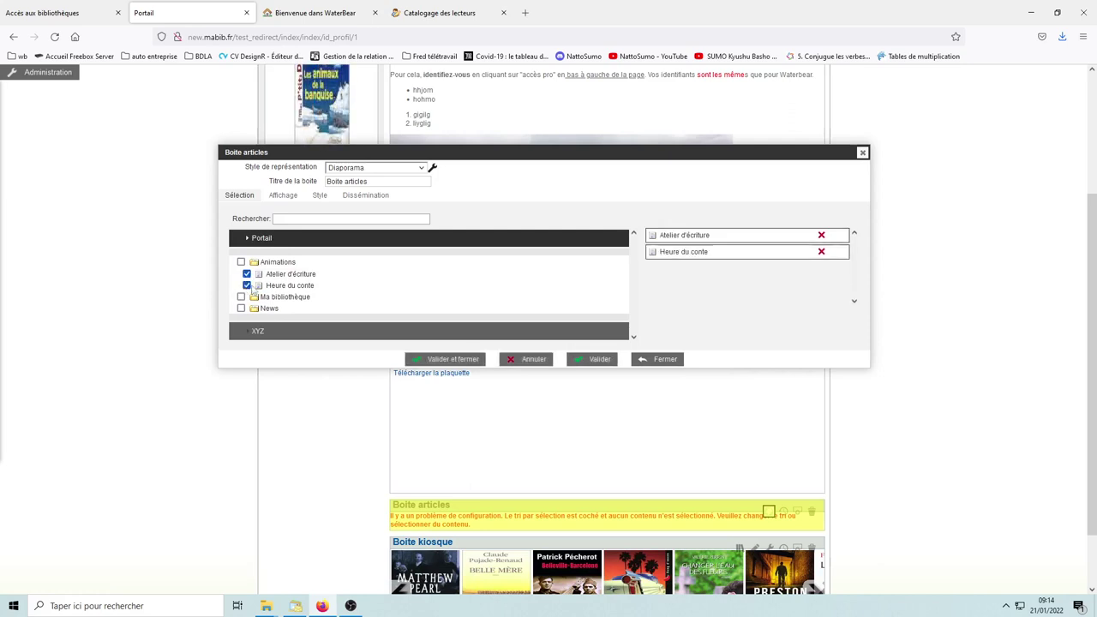
left_click(441, 359)
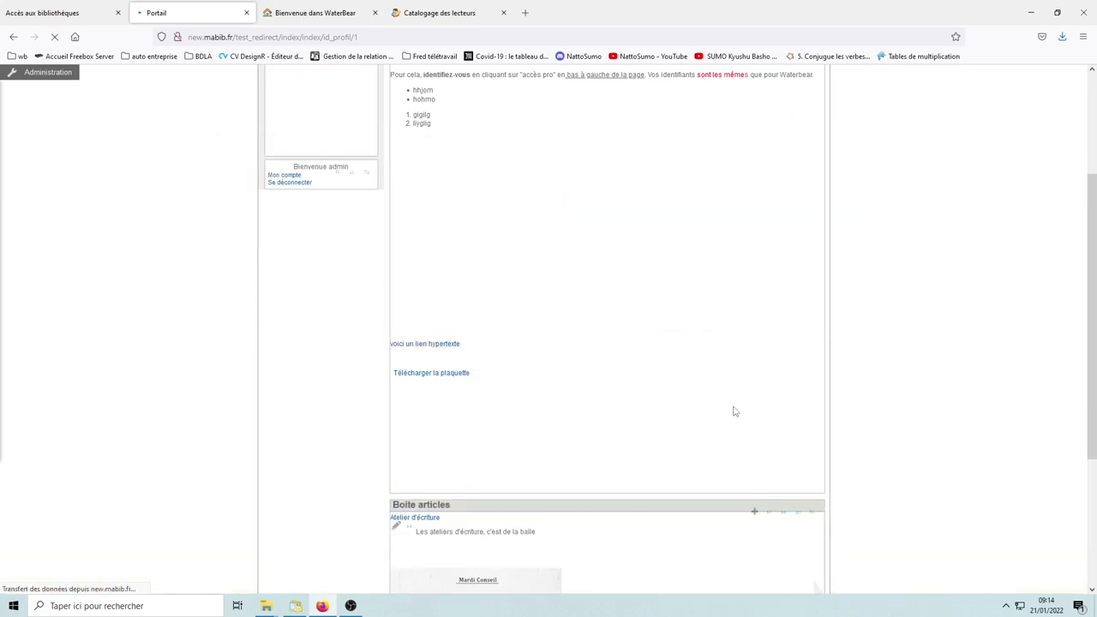
Step: Use the slideshow arrows to cycle between the two articles
scroll(729, 410, "down", 5)
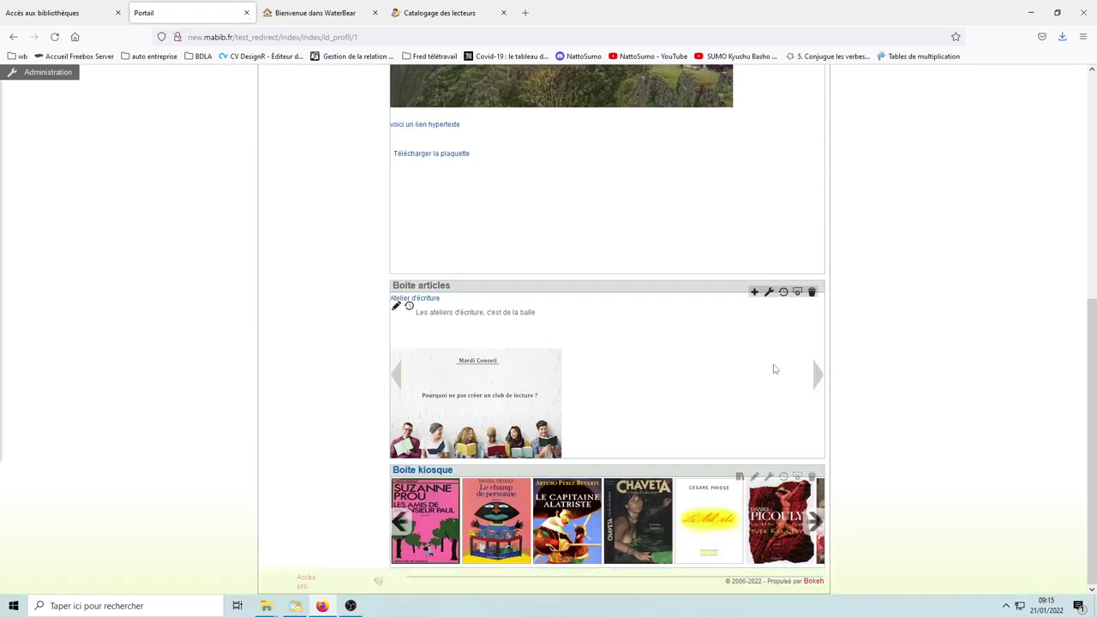
left_click(816, 374)
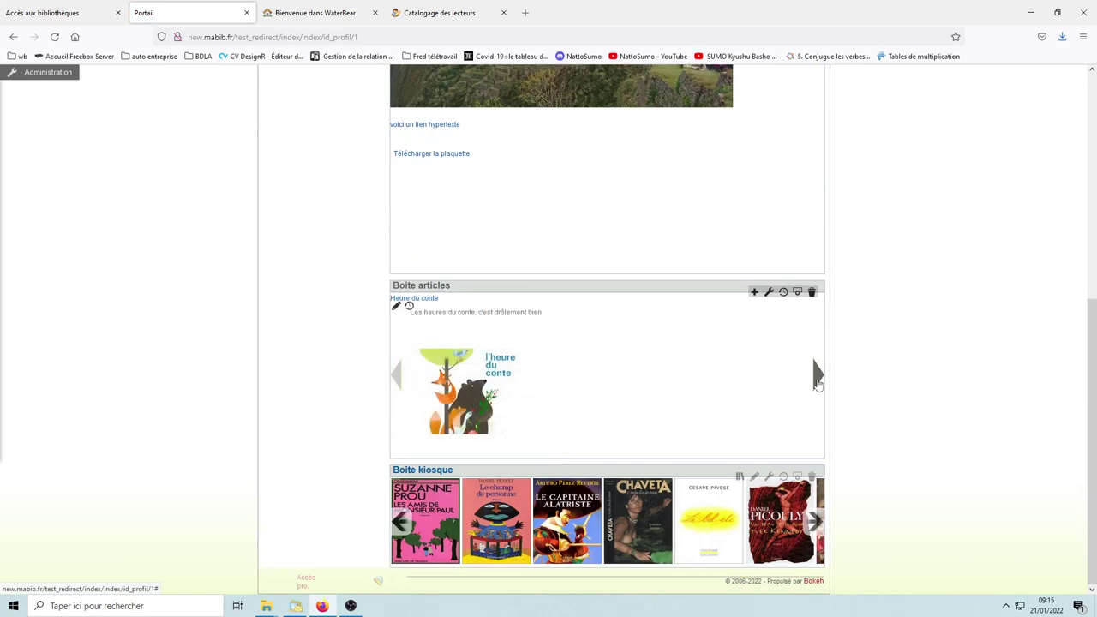
left_click(817, 375)
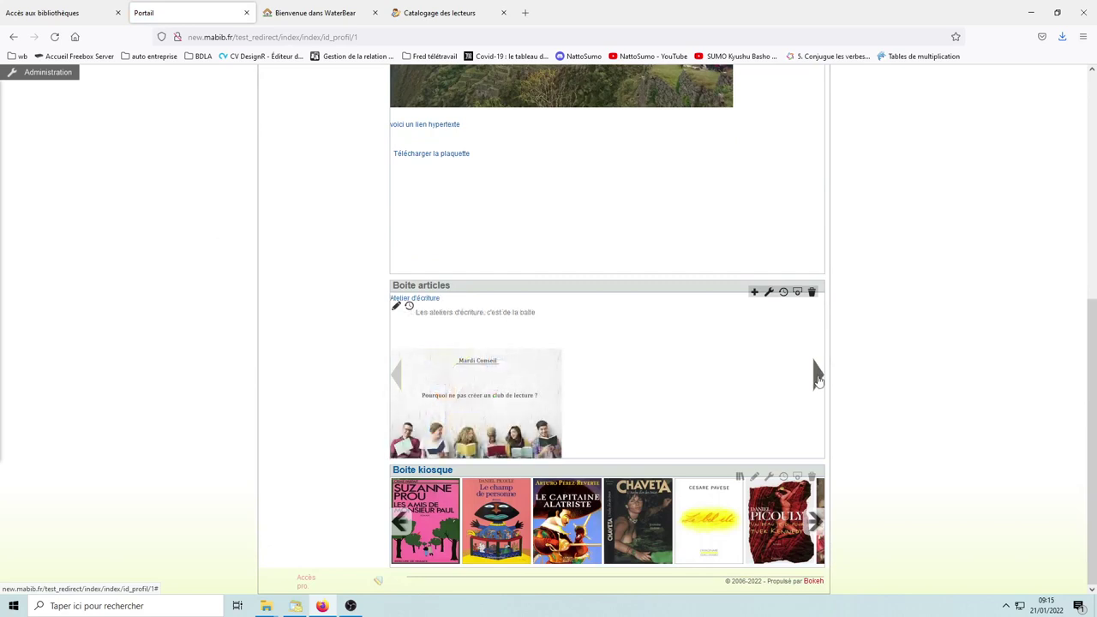